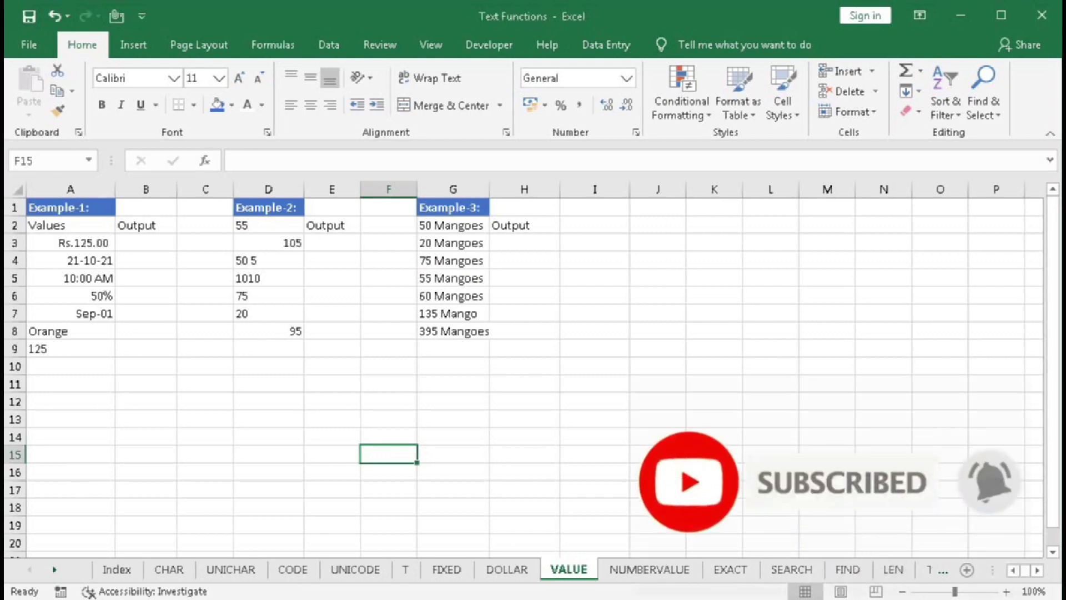
# Review the argument description of the VALUE function from cell F15, and discard the formula.
pyautogui.write('=val')
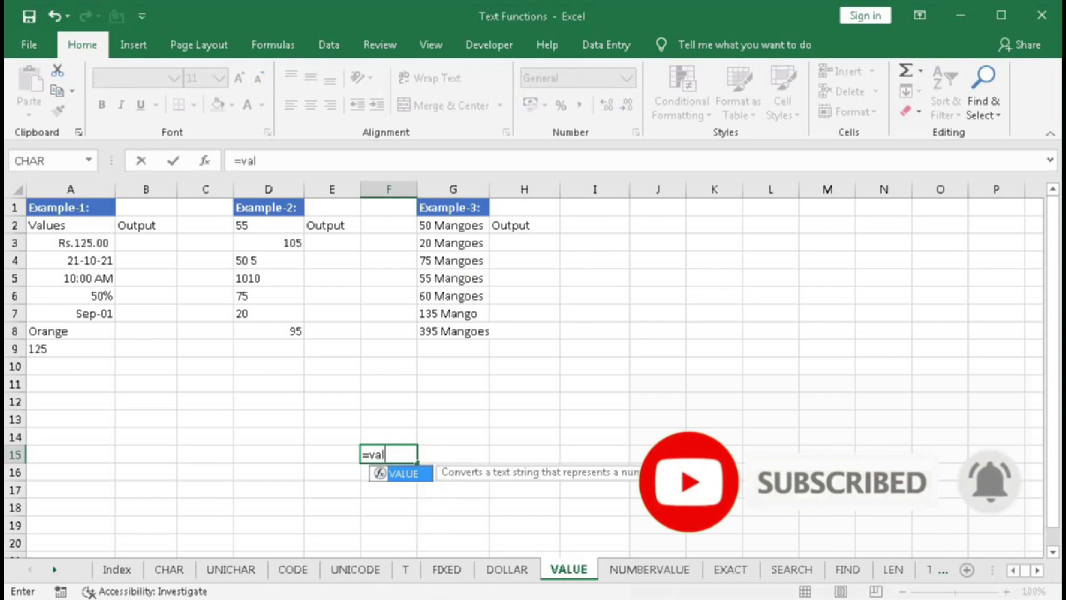
pyautogui.press('Tab')
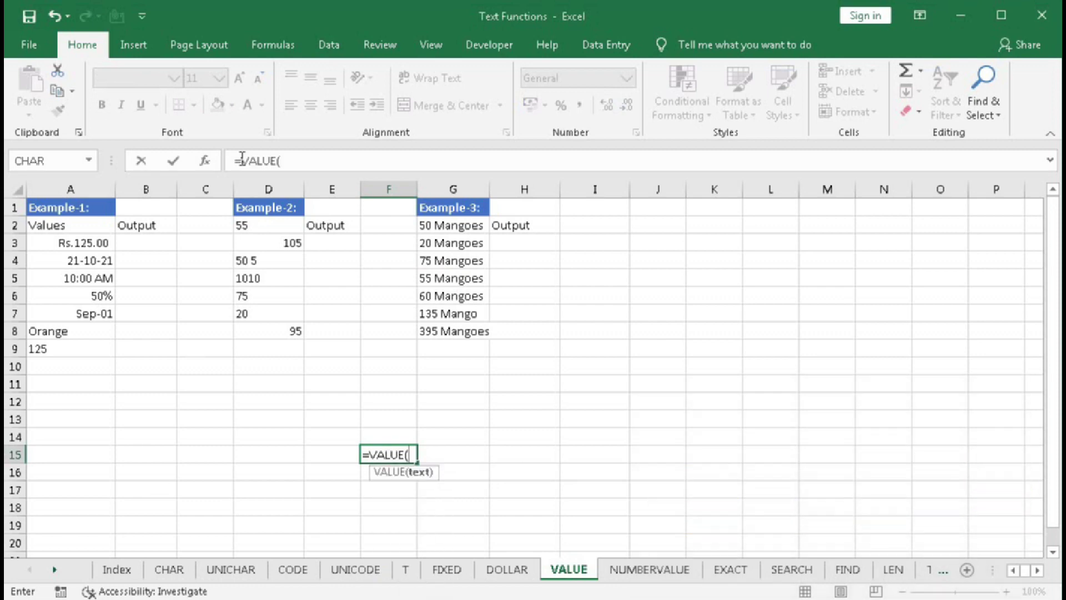
pyautogui.click(205, 161)
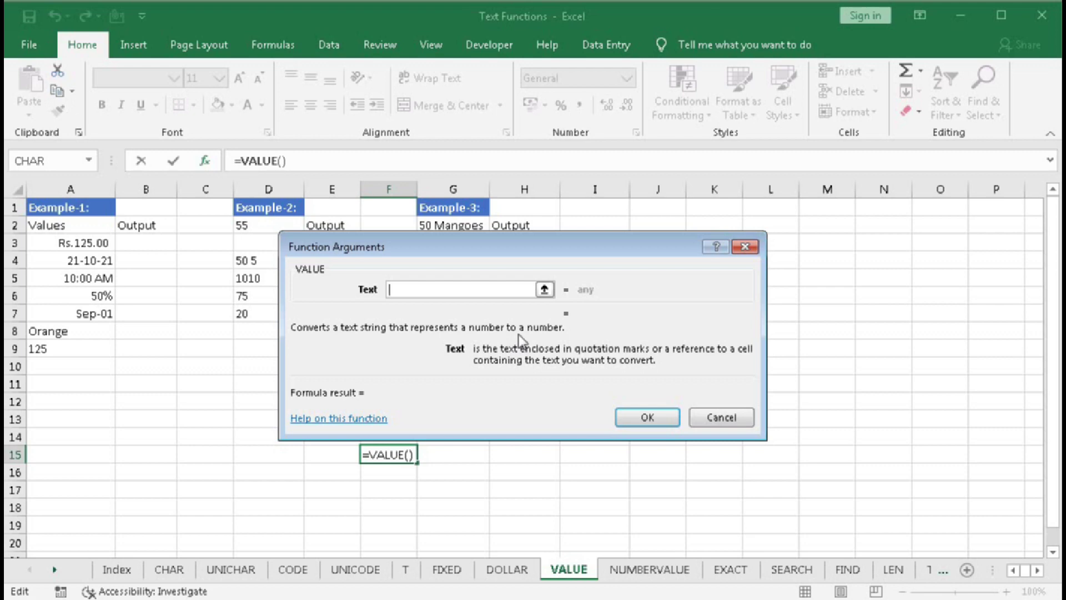
pyautogui.click(703, 417)
# Examine the underlying contents of each Example-1 value in A3 through A9.
pyautogui.click(146, 242)
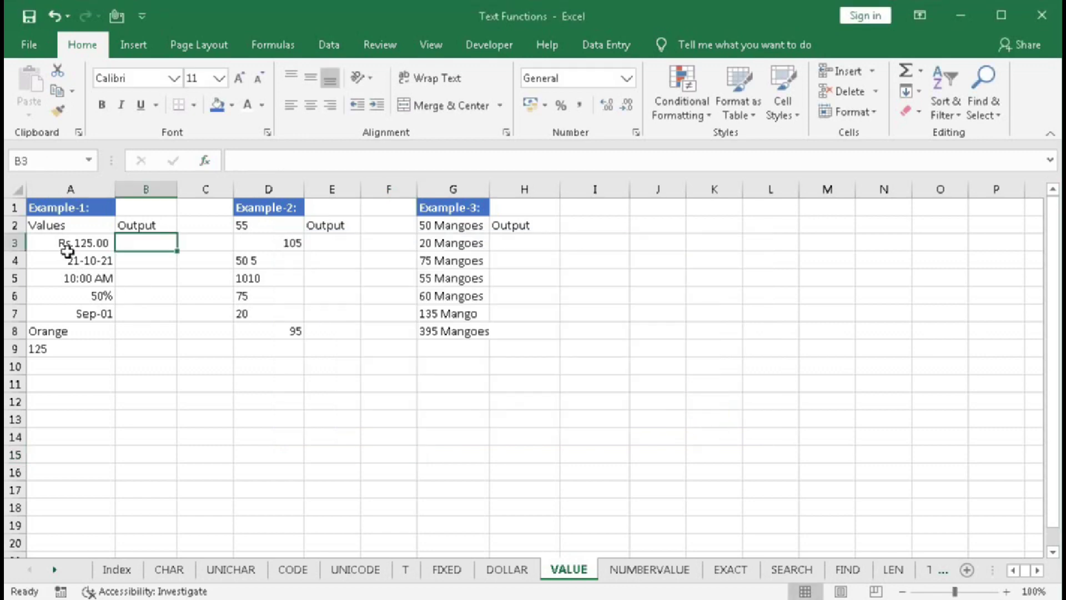
pyautogui.click(97, 249)
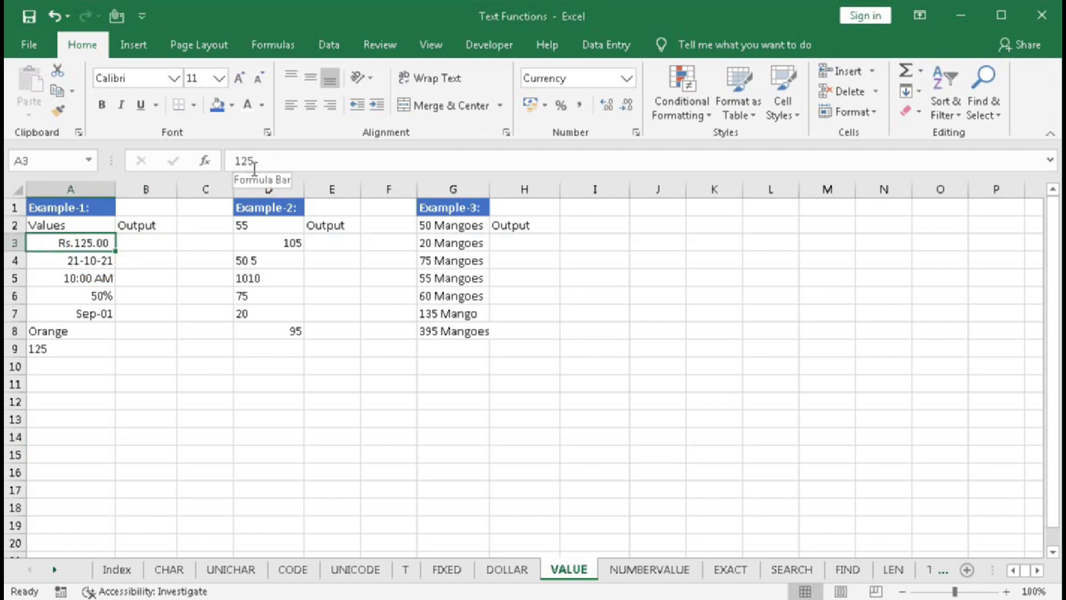
pyautogui.click(88, 258)
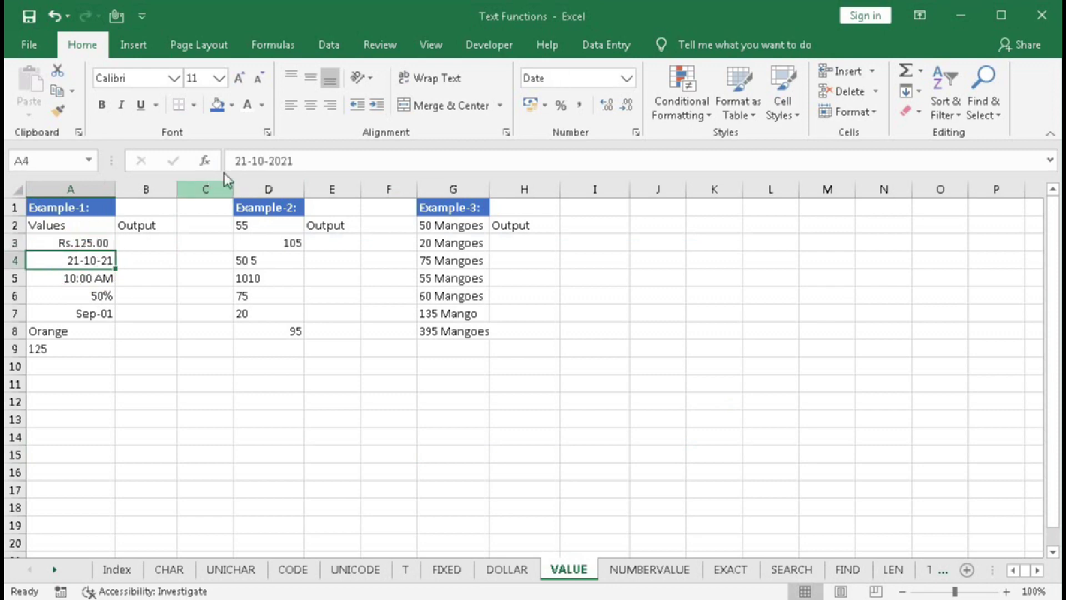
pyautogui.click(86, 279)
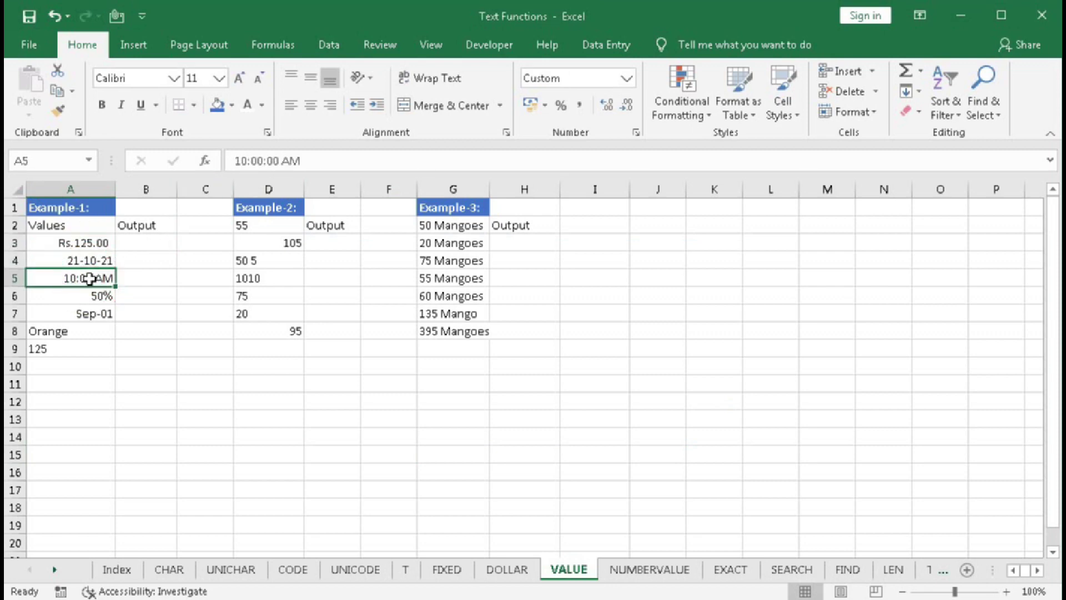
pyautogui.click(89, 298)
pyautogui.click(84, 317)
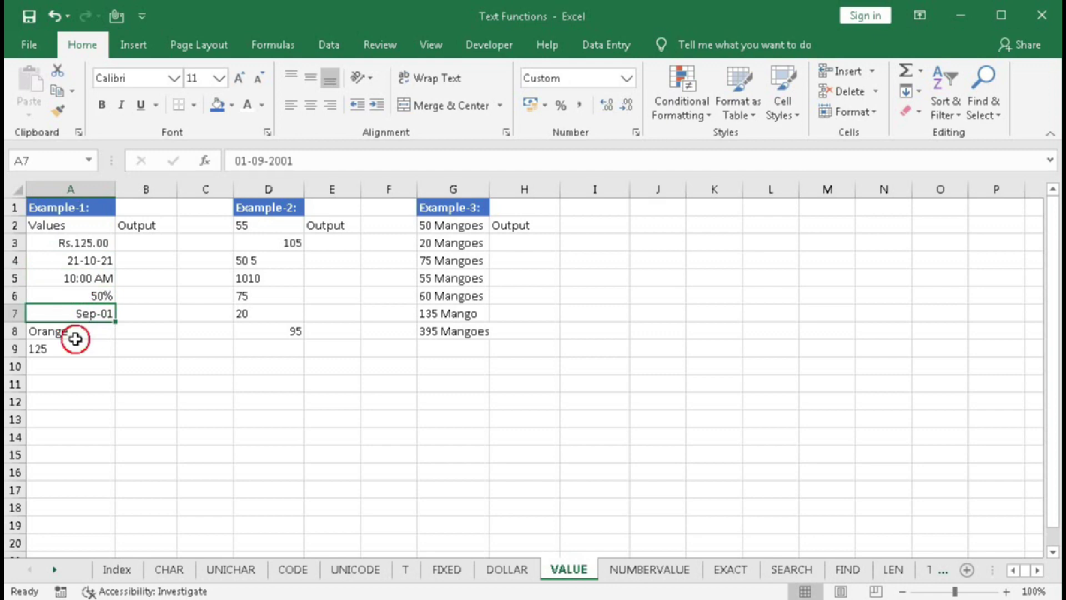
pyautogui.click(75, 333)
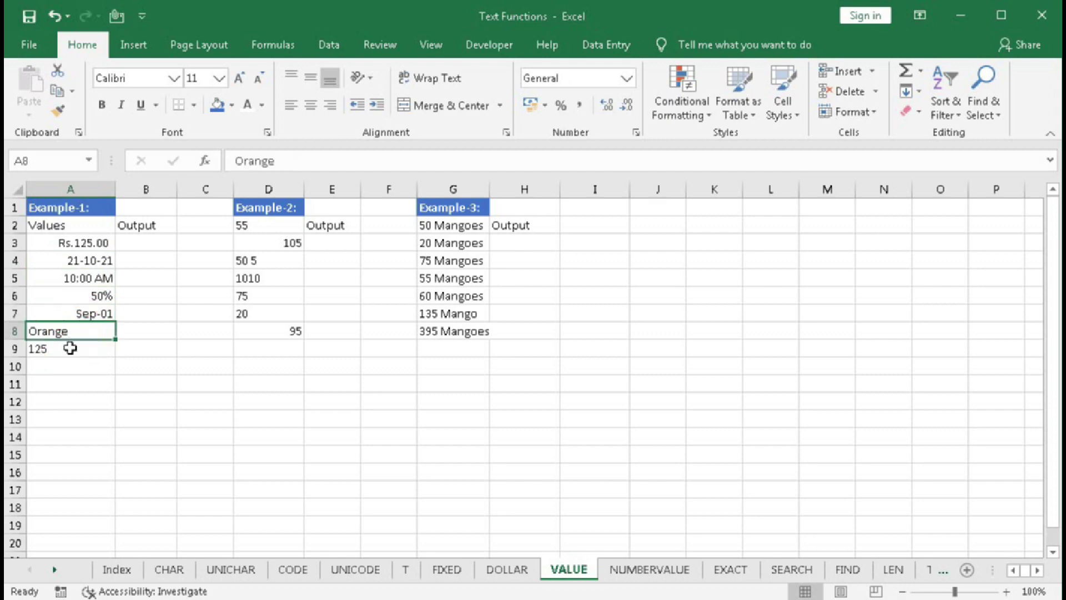
pyautogui.click(70, 348)
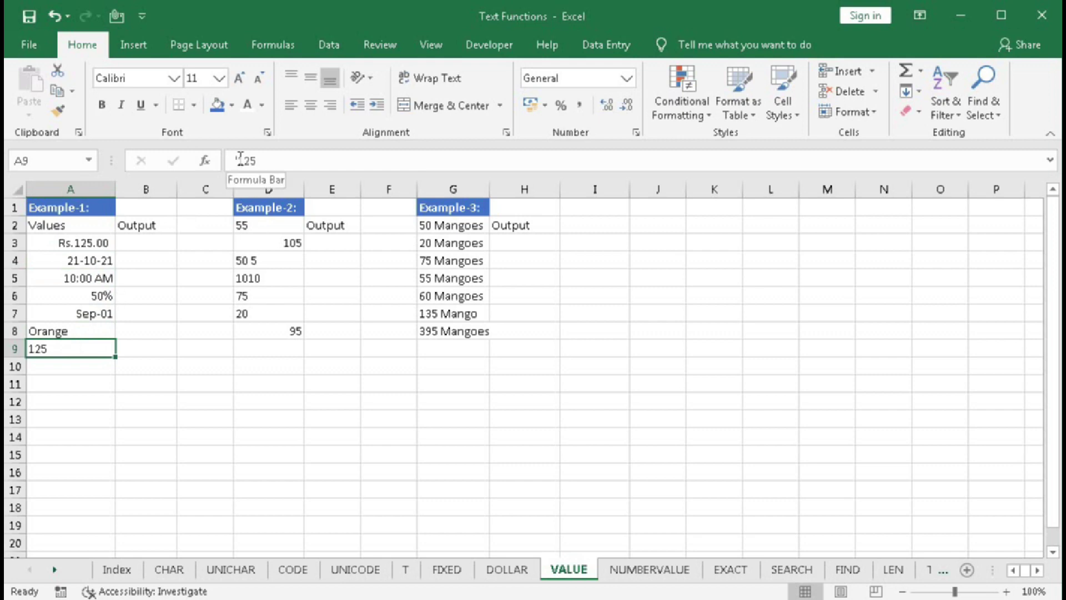
# Enter the formula =VALUE(A3) in B3, the first Output cell of Example-1.
pyautogui.click(139, 243)
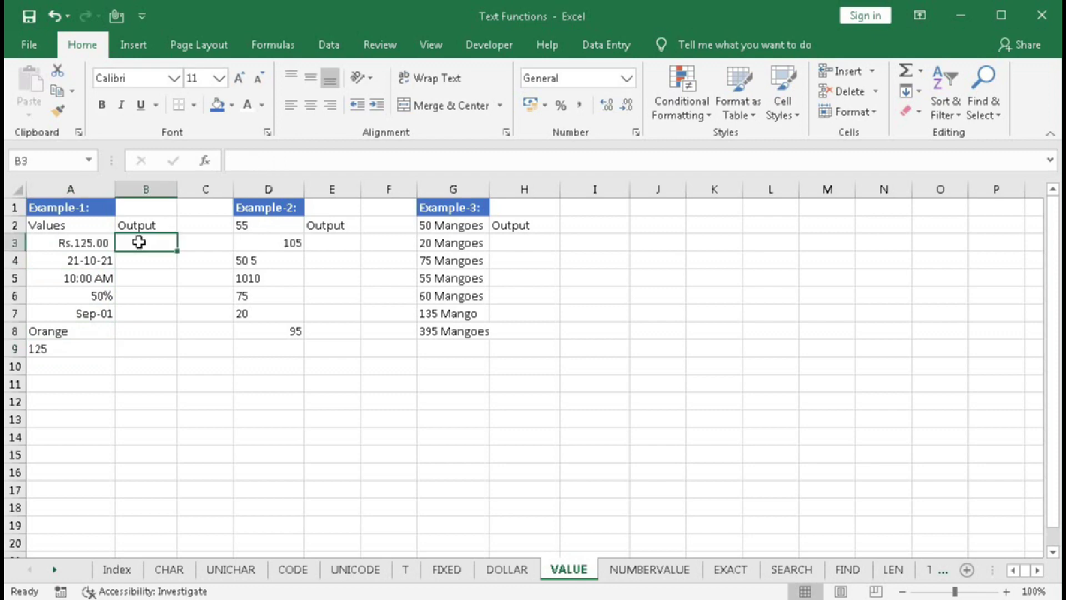
pyautogui.write('=')
pyautogui.press('Escape')
pyautogui.write('=va')
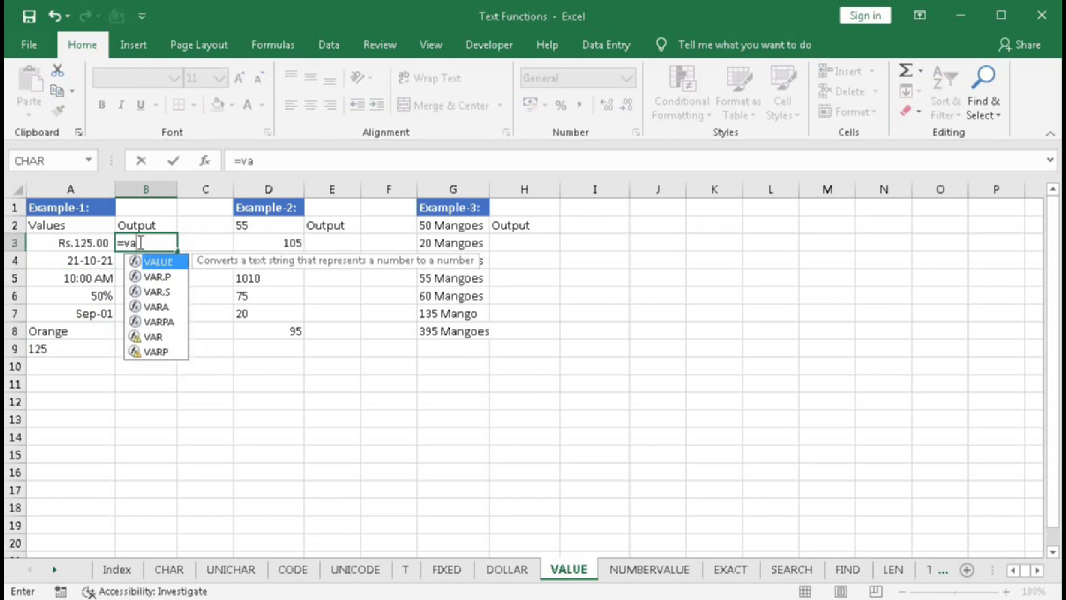
pyautogui.press('Tab')
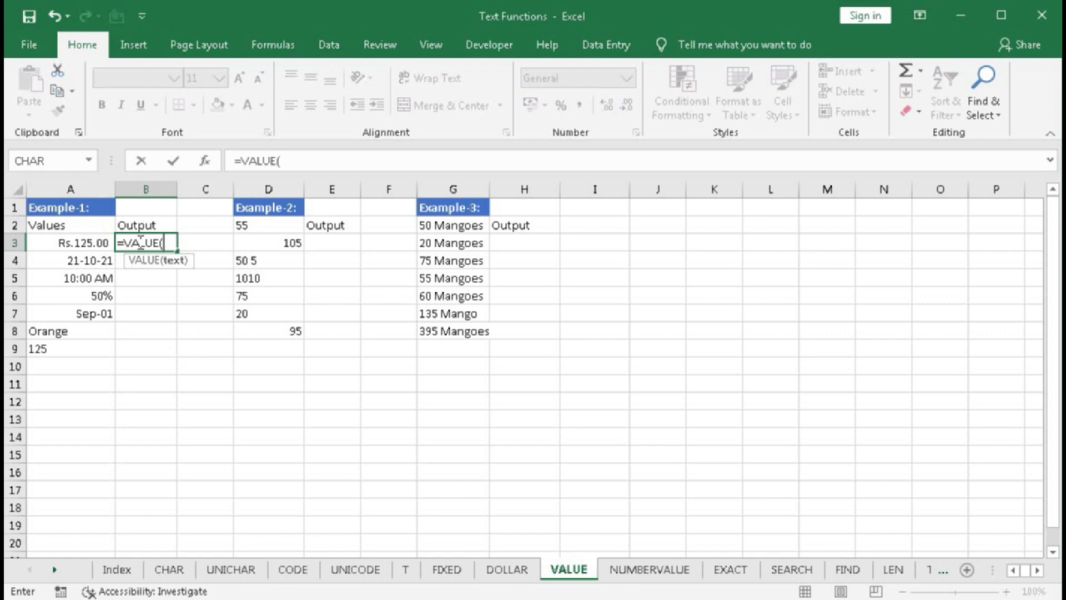
pyautogui.click(47, 243)
pyautogui.write(')')
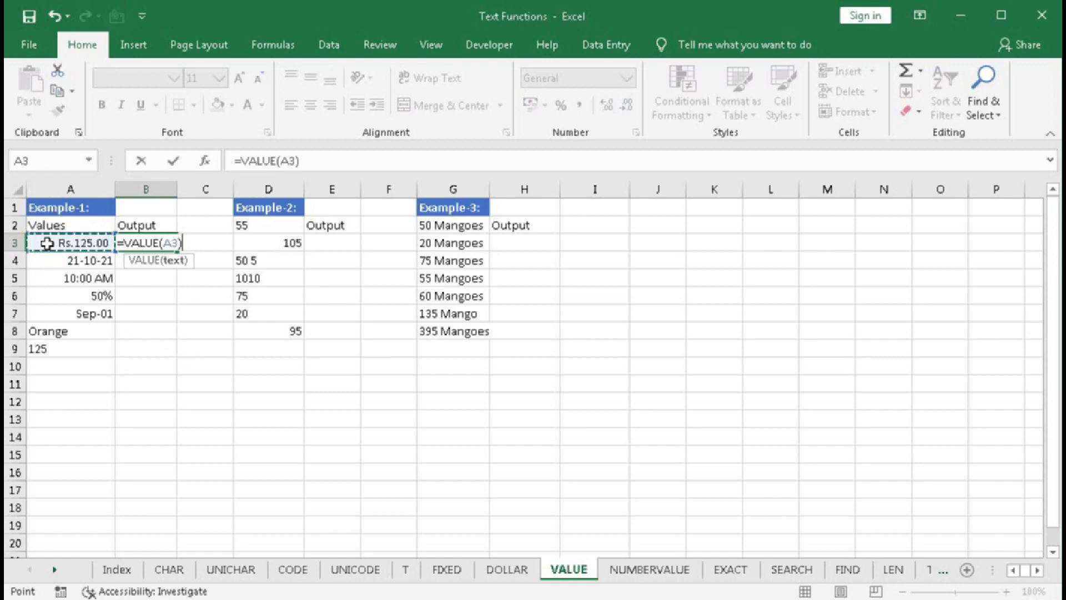
pyautogui.press('Return')
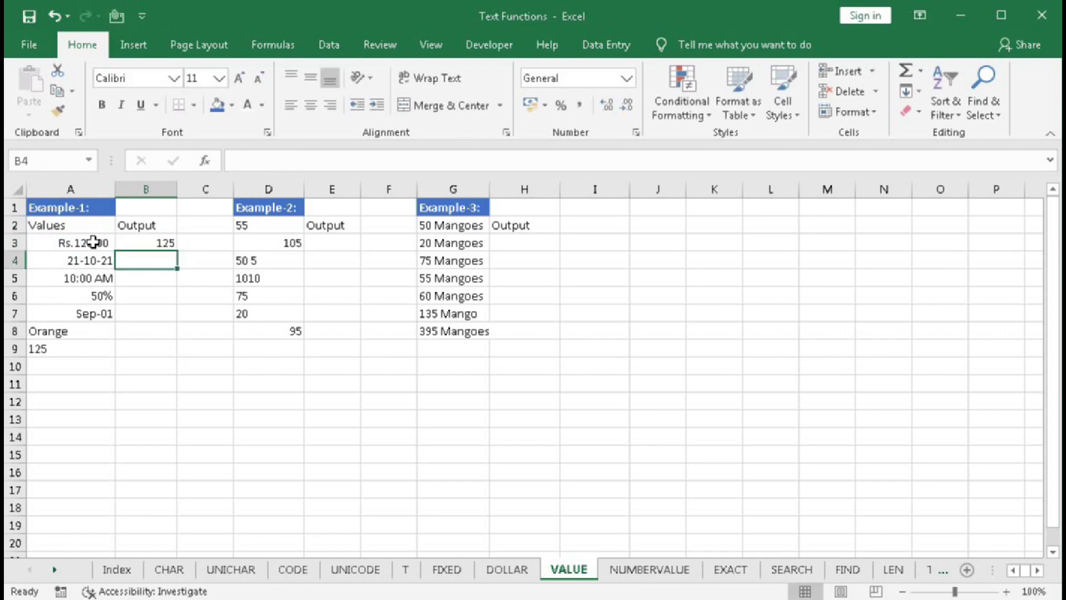
# Copy the VALUE formula from B3 down through B9 to convert the remaining Example-1 values.
pyautogui.click(60, 243)
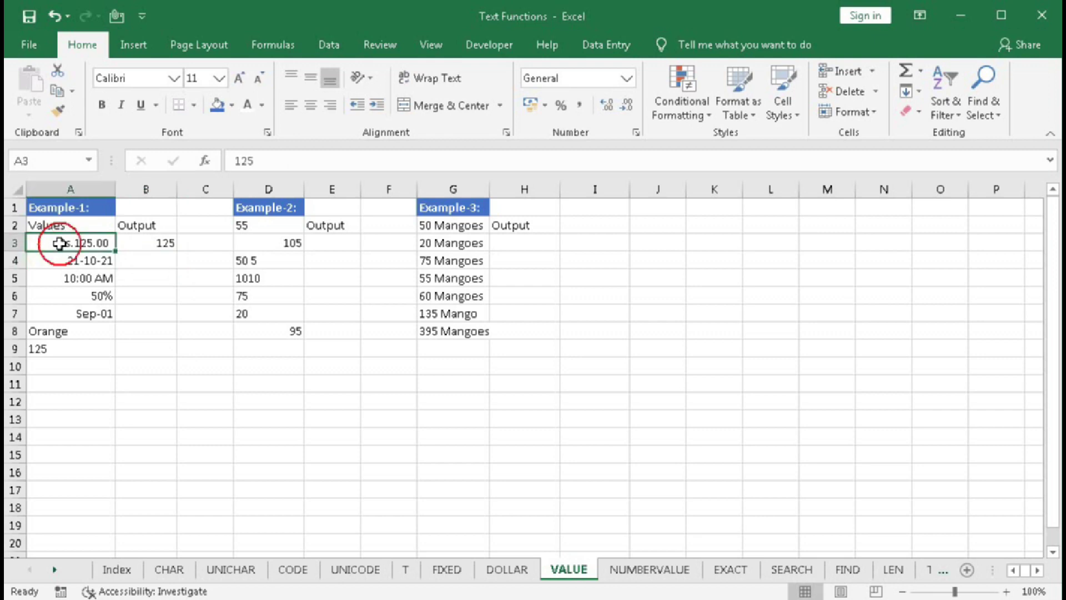
pyautogui.click(144, 241)
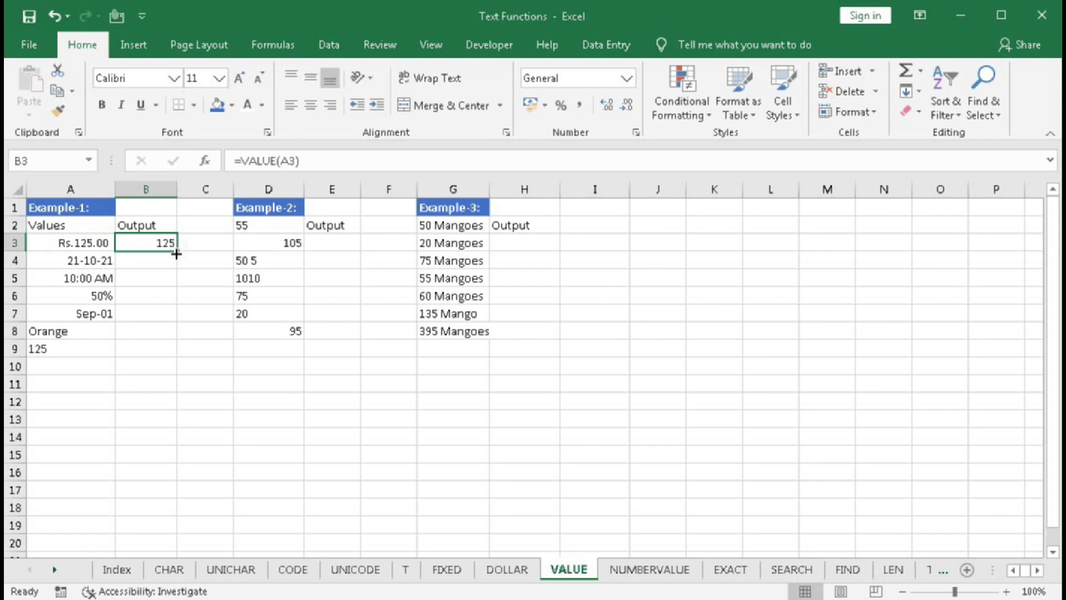
pyautogui.moveTo(177, 251); pyautogui.dragTo(177, 350)
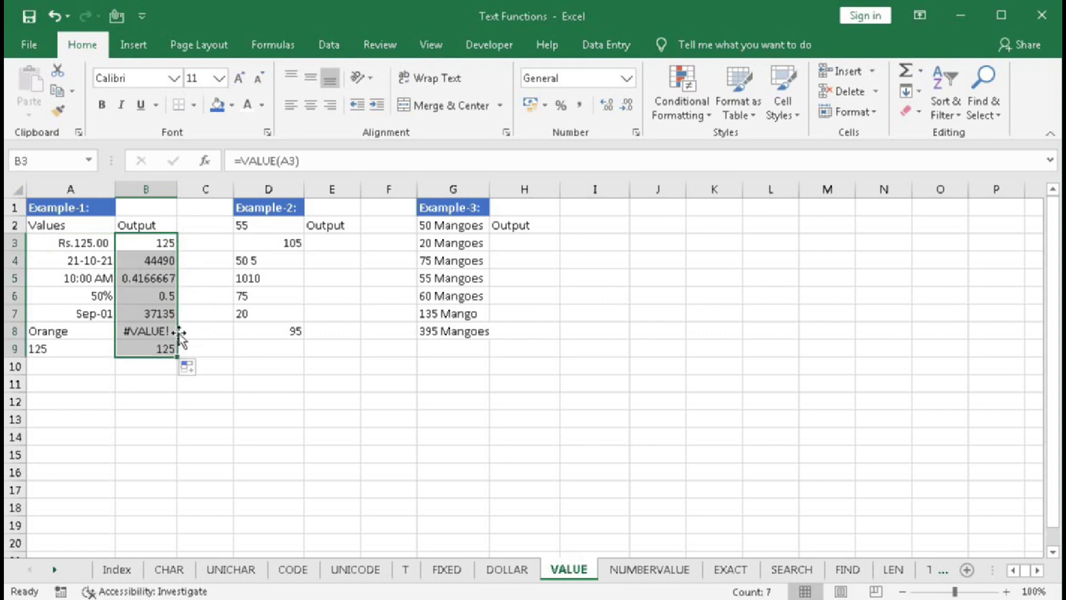
# Compare the date, time, percentage, month and word entries in A4:A8 with their converted outputs in column B.
pyautogui.click(159, 261)
pyautogui.click(81, 267)
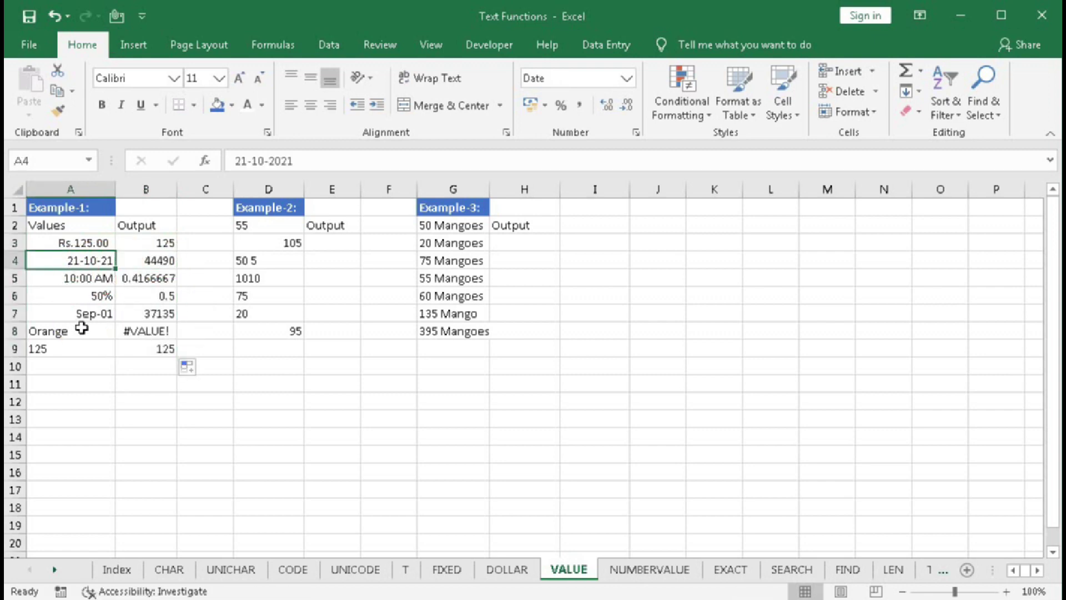
pyautogui.click(146, 261)
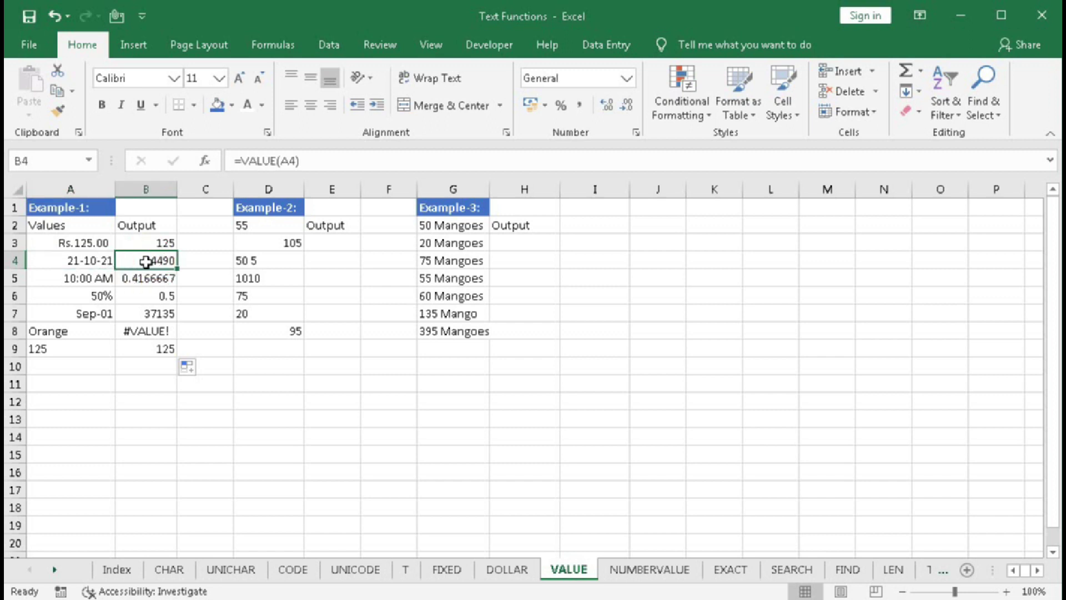
pyautogui.click(84, 285)
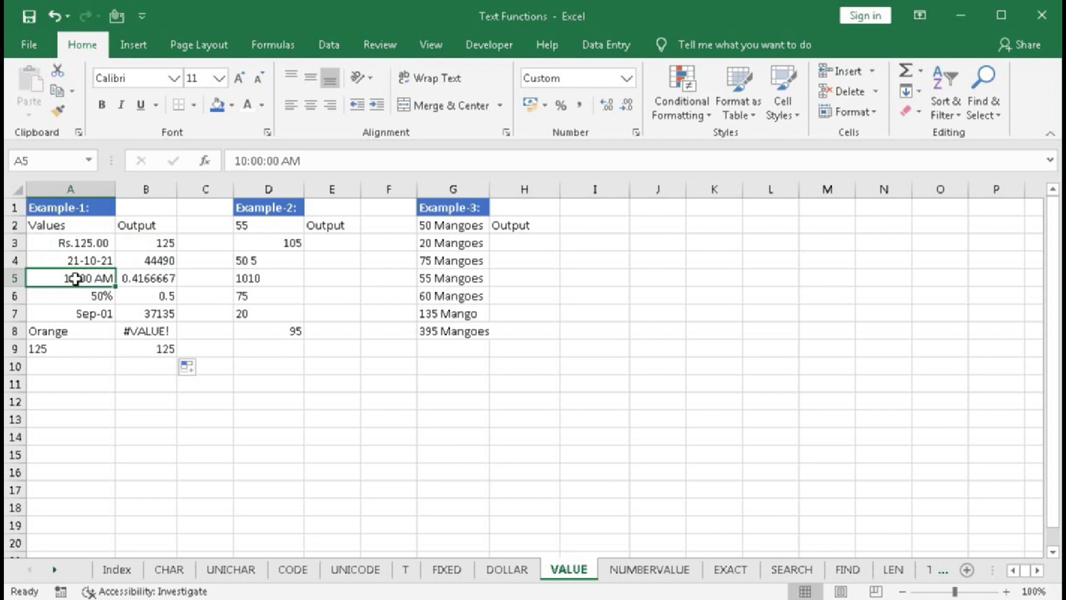
pyautogui.click(145, 277)
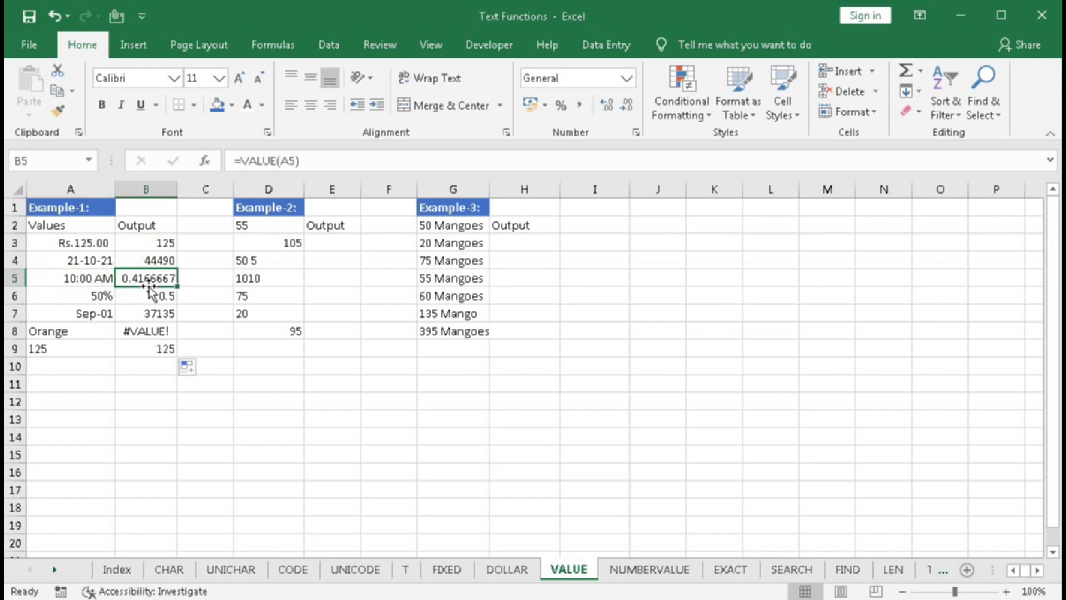
pyautogui.click(91, 283)
pyautogui.click(86, 302)
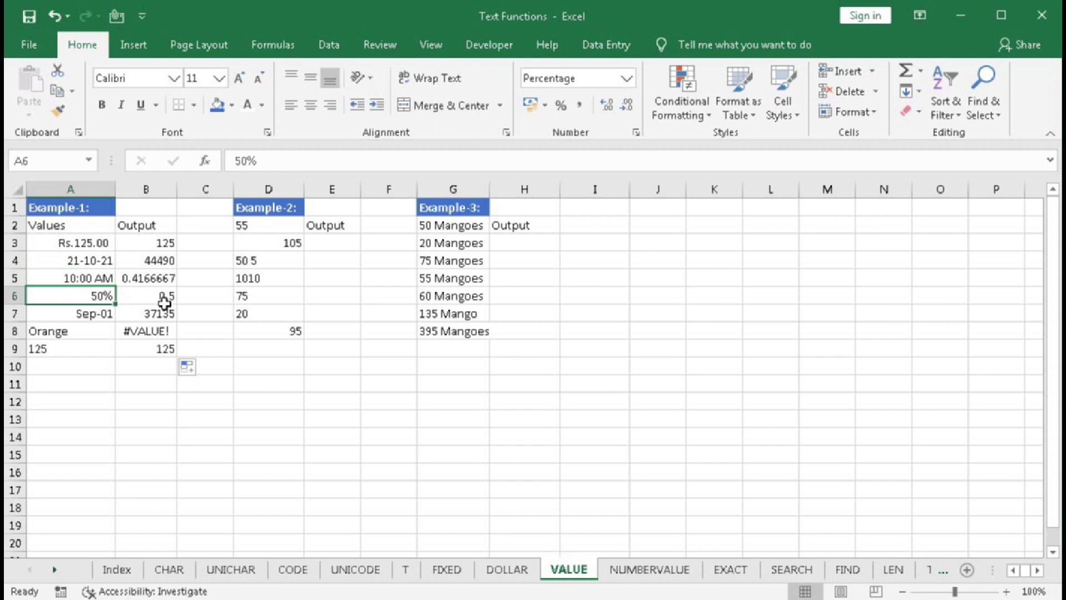
pyautogui.click(92, 317)
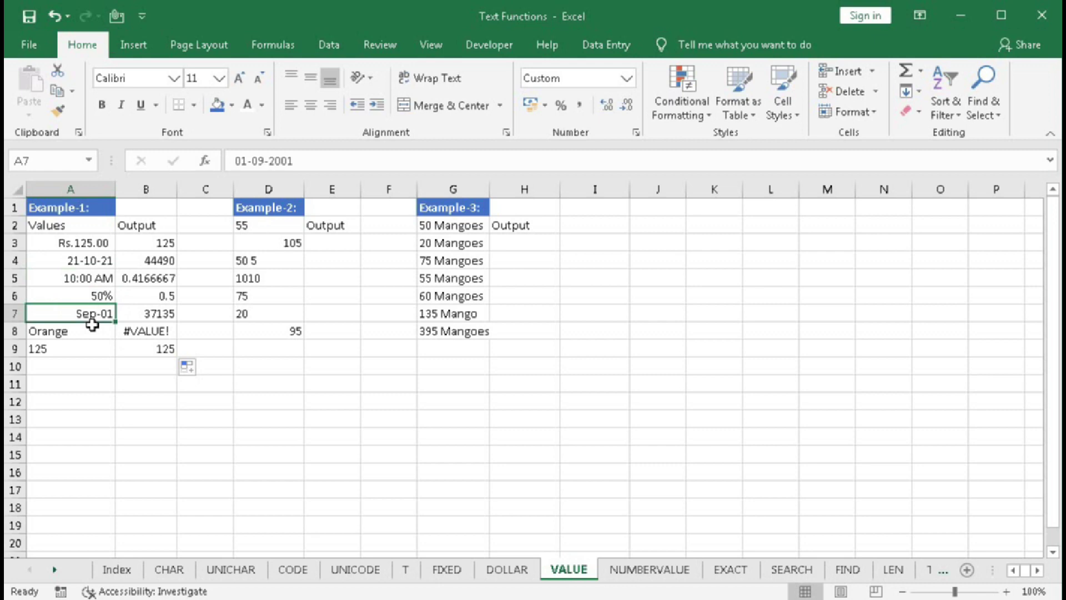
pyautogui.click(146, 317)
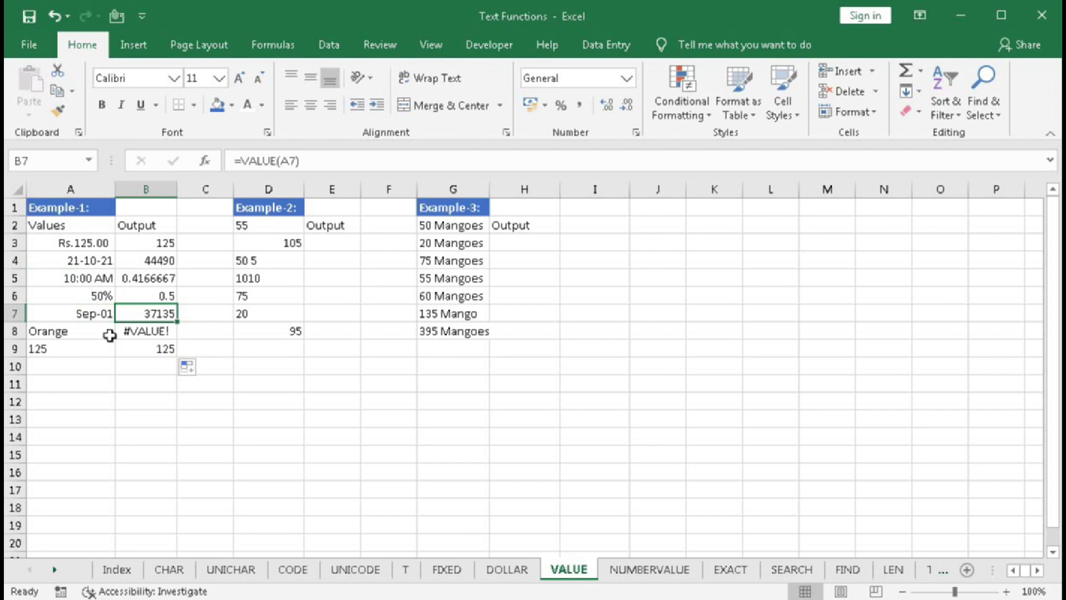
pyautogui.click(84, 335)
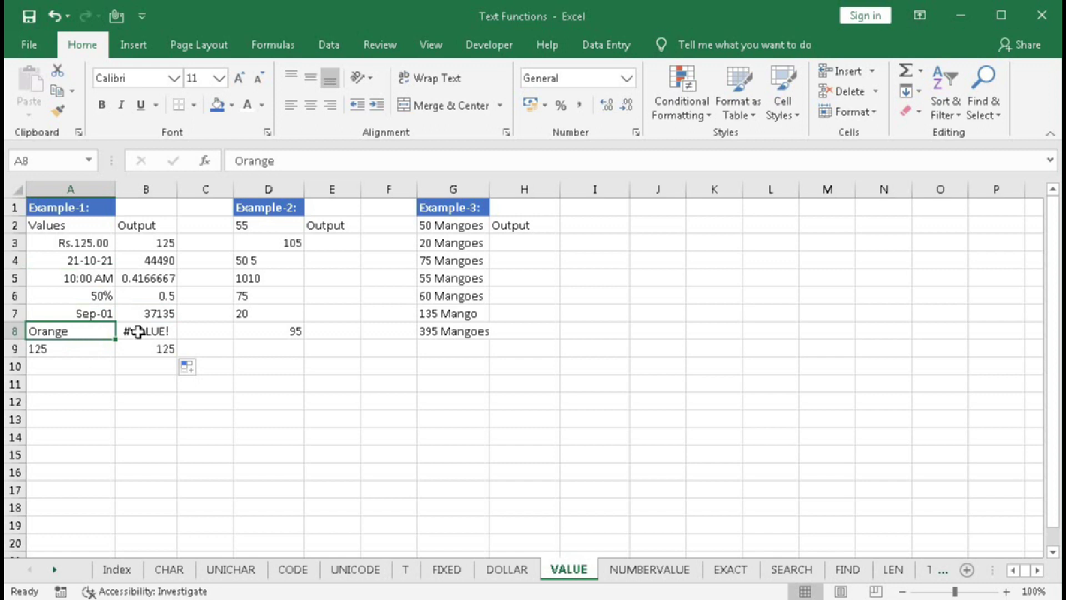
pyautogui.click(138, 332)
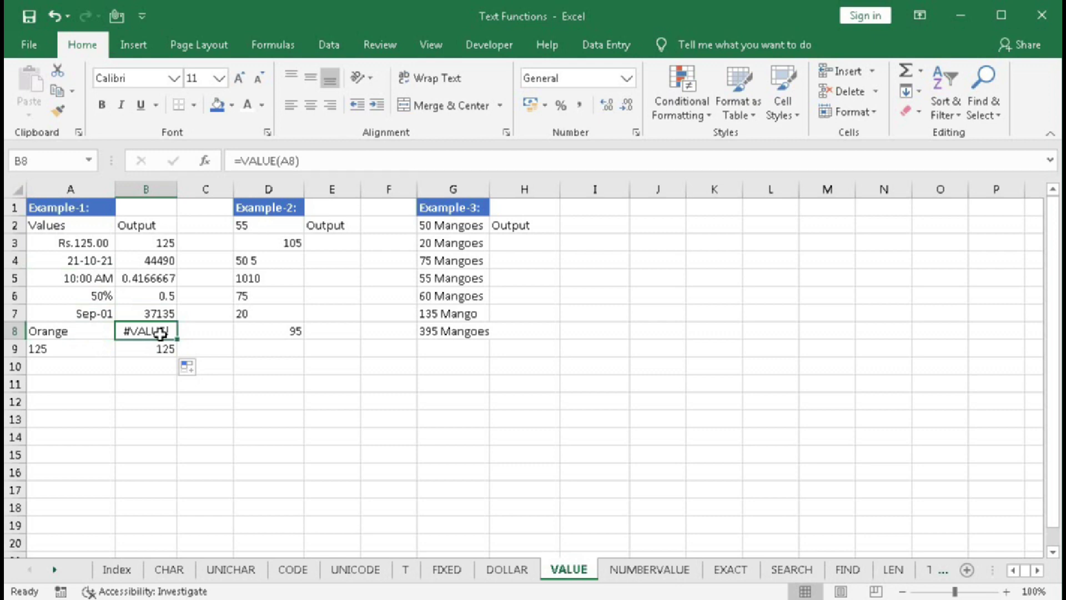
# Inspect the leading apostrophe of the text entry in A9 and the VALUE formula in B9.
pyautogui.click(77, 349)
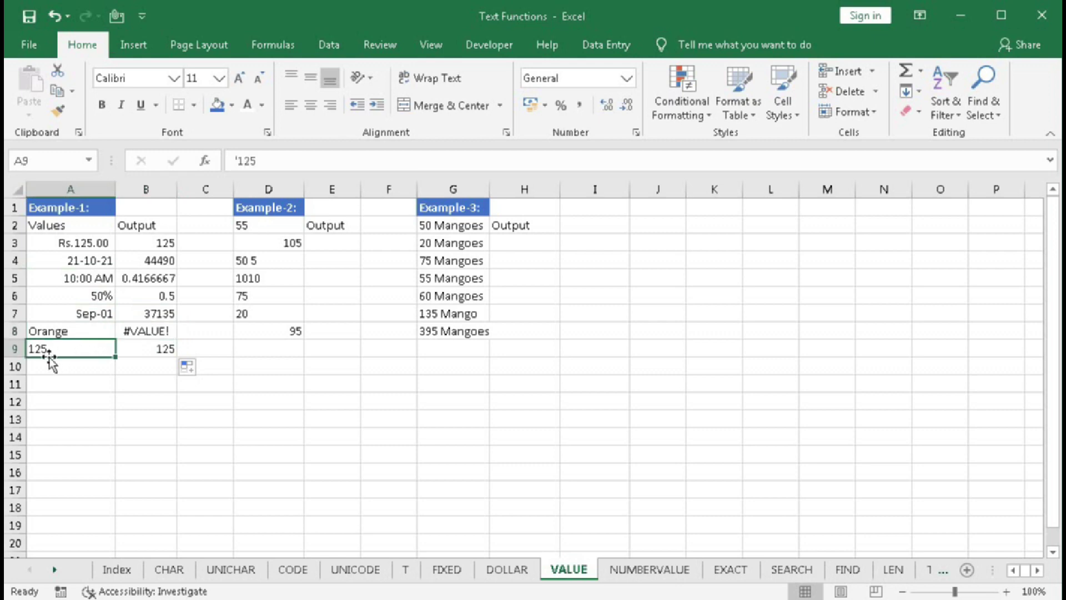
pyautogui.click(239, 161)
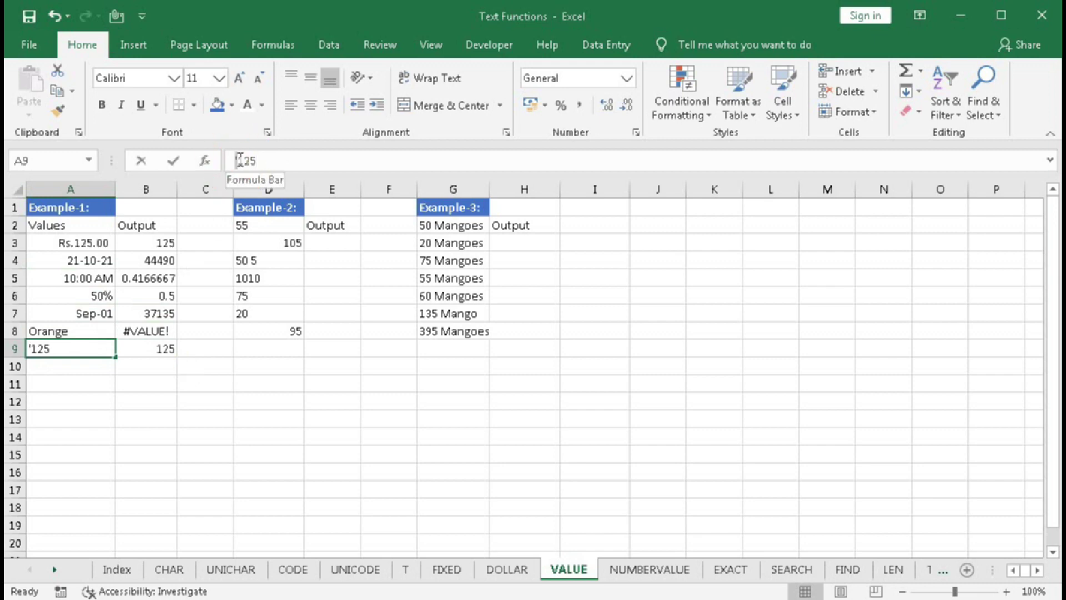
pyautogui.click(239, 161)
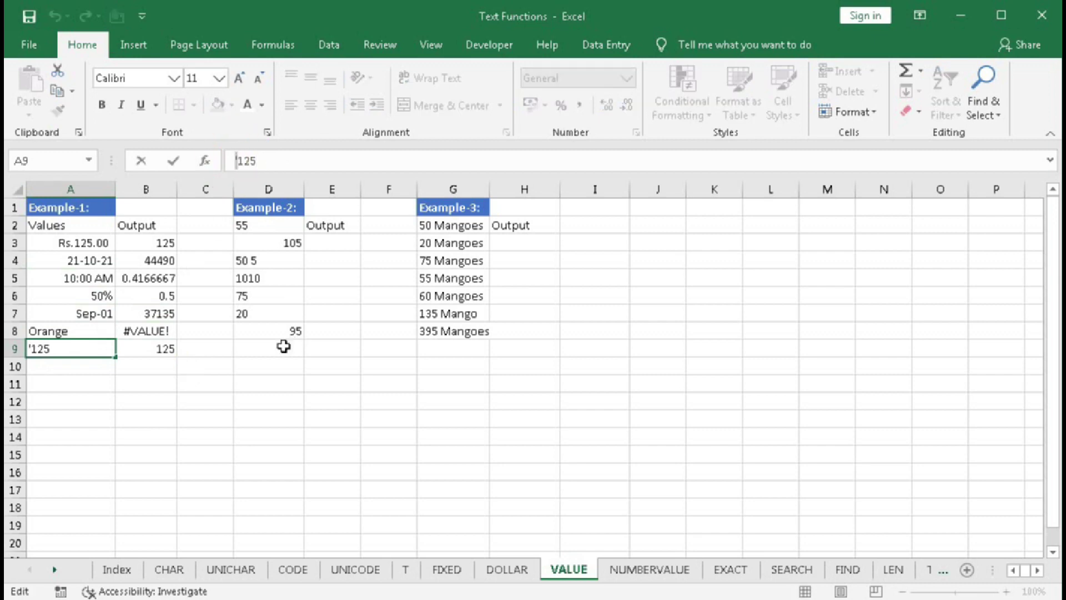
pyautogui.press('Delete')
pyautogui.click(145, 354)
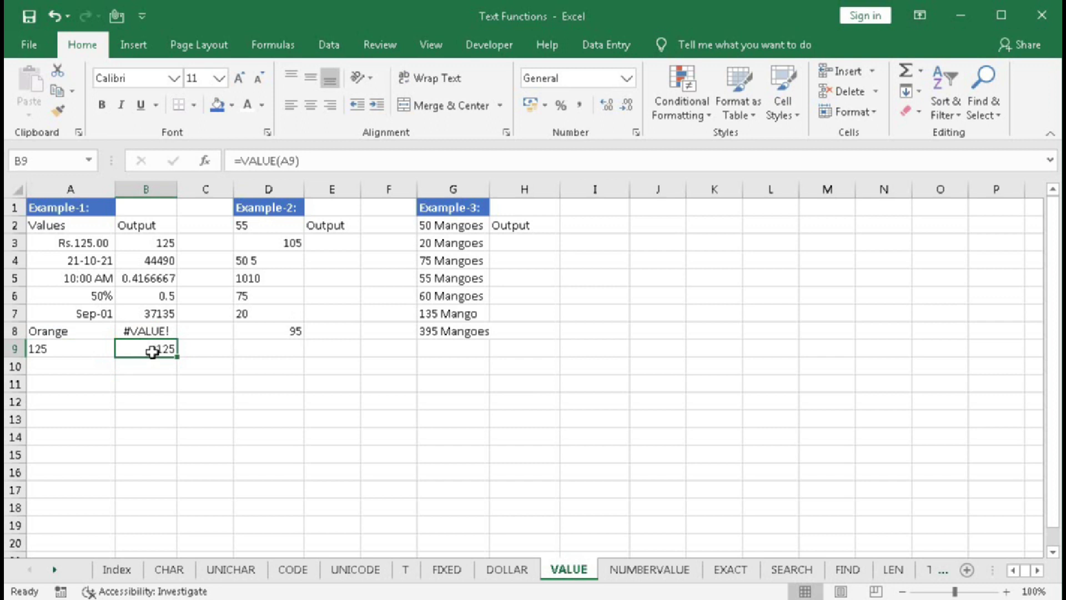
# Total the Example-2 values by entering =SUM(D2:D8) in D9.
pyautogui.click(327, 240)
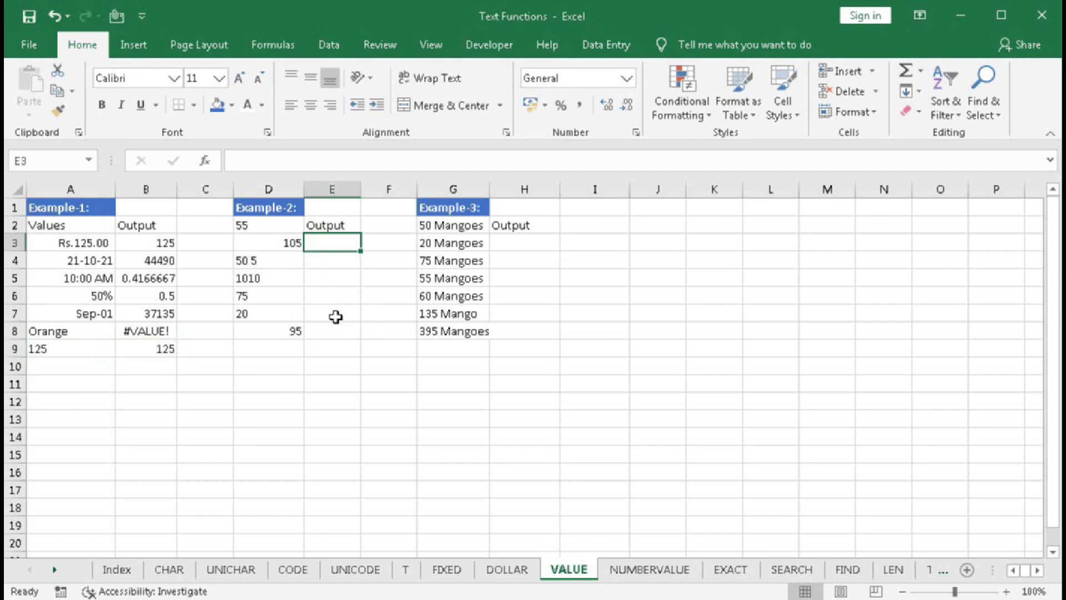
pyautogui.moveTo(280, 228); pyautogui.dragTo(284, 325)
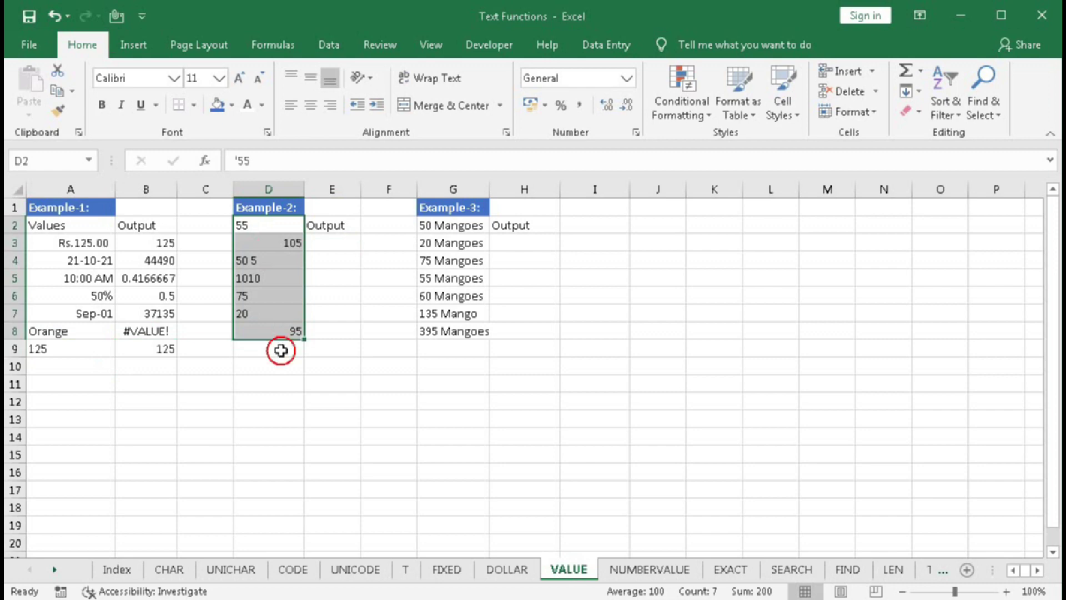
pyautogui.click(281, 350)
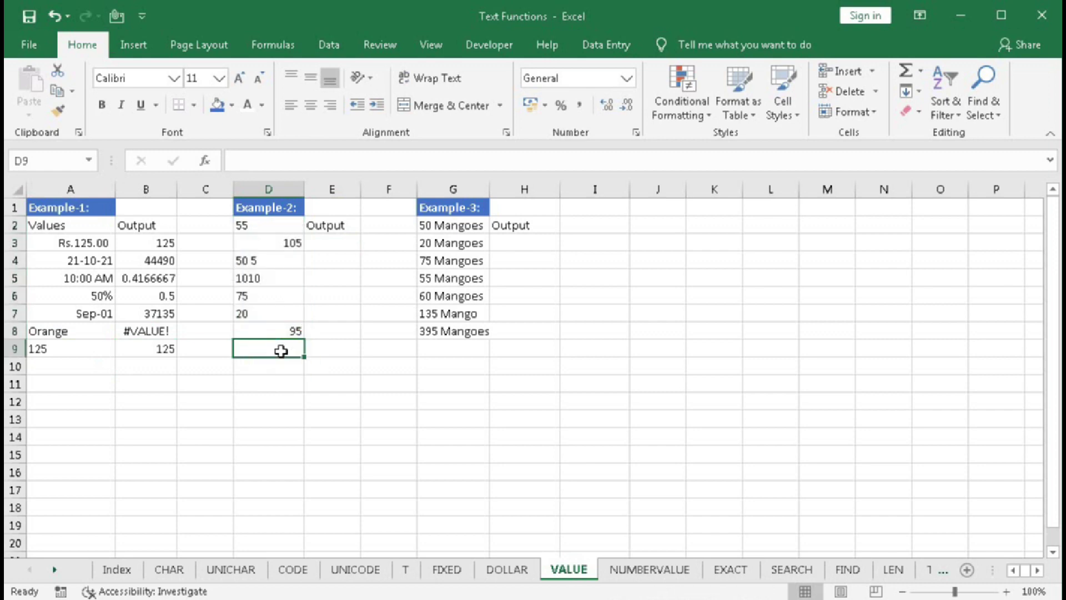
pyautogui.hotkey('alt', '=')
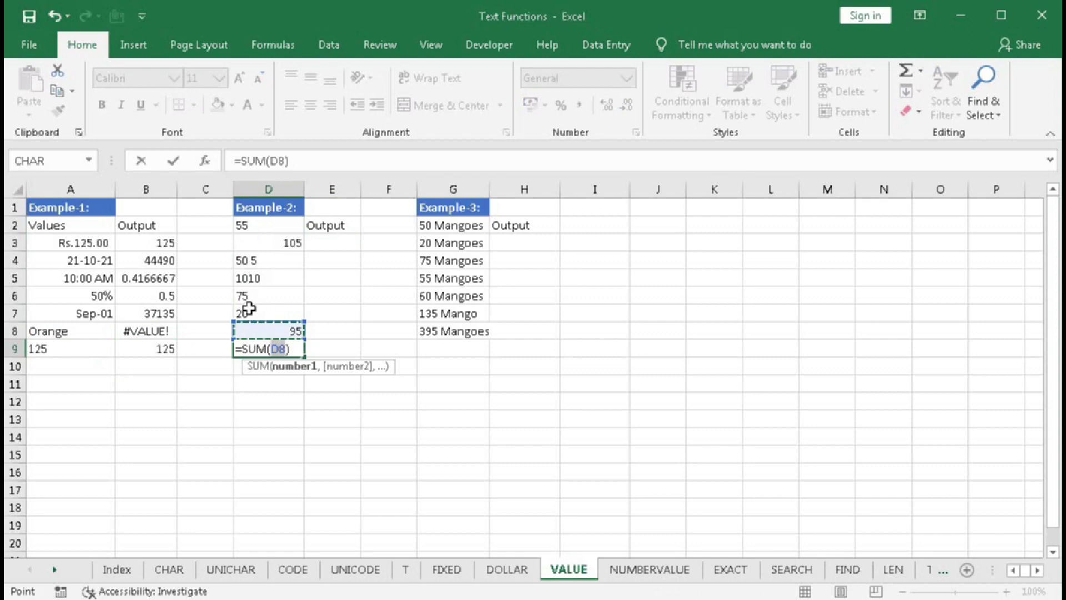
pyautogui.click(270, 225)
pyautogui.moveTo(270, 225); pyautogui.dragTo(272, 329)
pyautogui.press('Return')
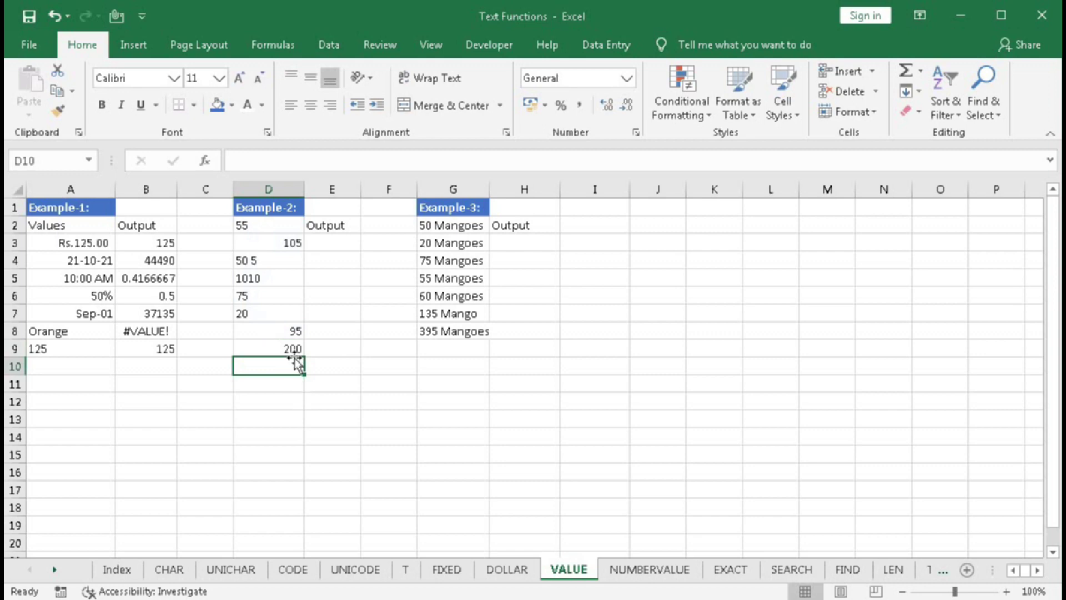
# Compare the numeric entries in D3 and D8 with the SUM formula in D9.
pyautogui.click(280, 243)
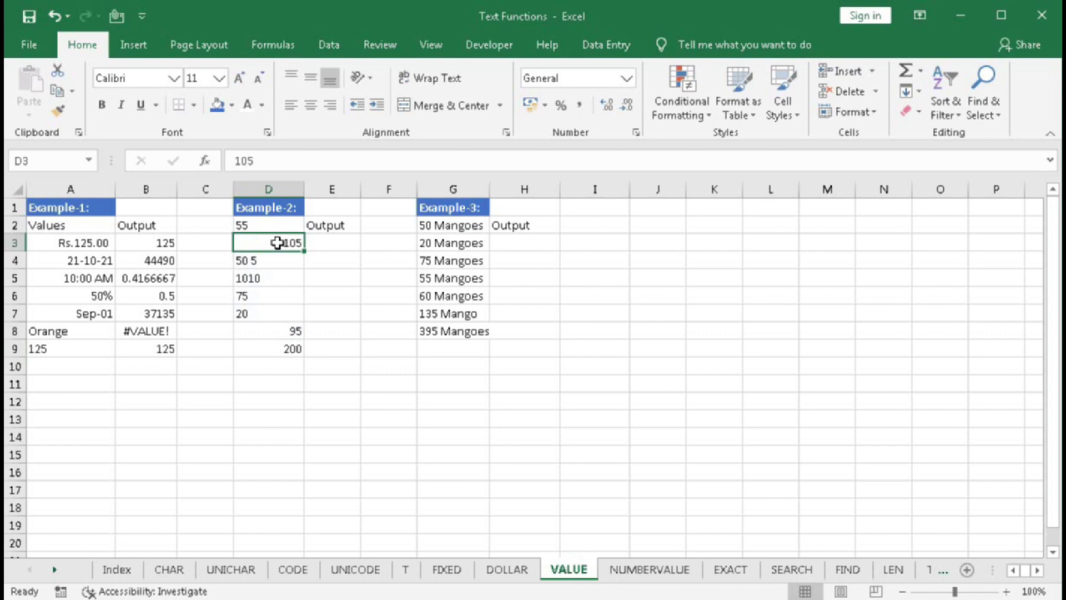
pyautogui.click(281, 331)
pyautogui.click(285, 348)
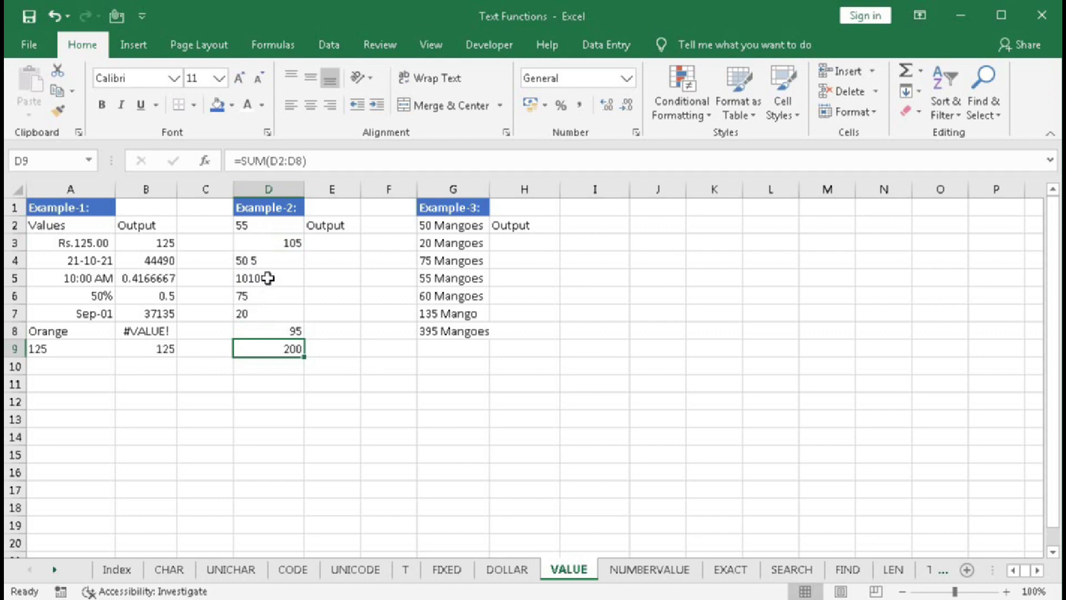
# Replace the Output label in E2 with the formula =VALUE(D2) and copy it down through E8.
pyautogui.click(326, 229)
pyautogui.press('Delete')
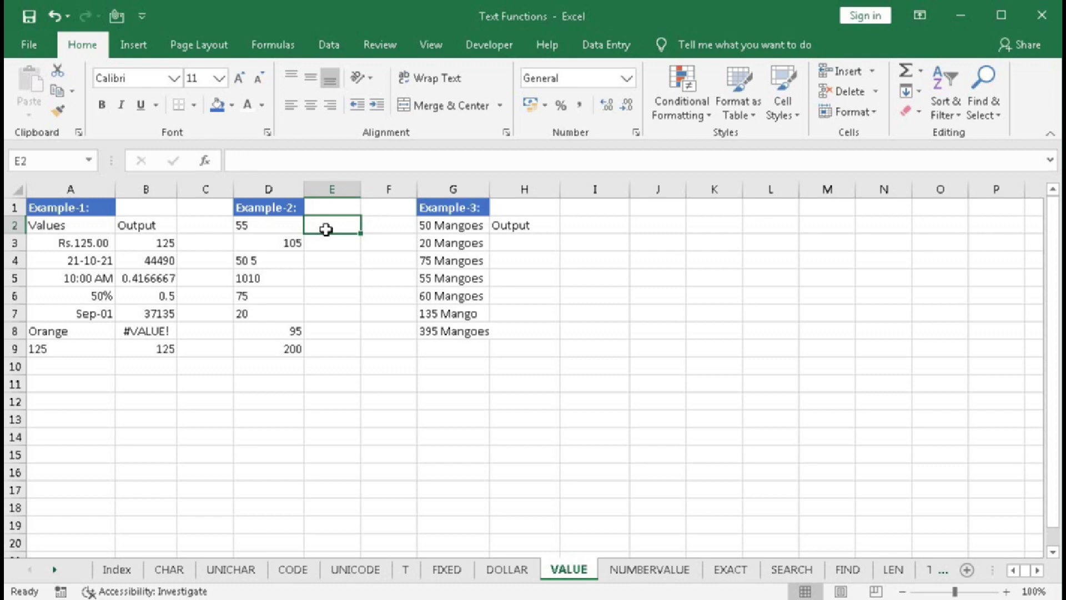
pyautogui.write('=va')
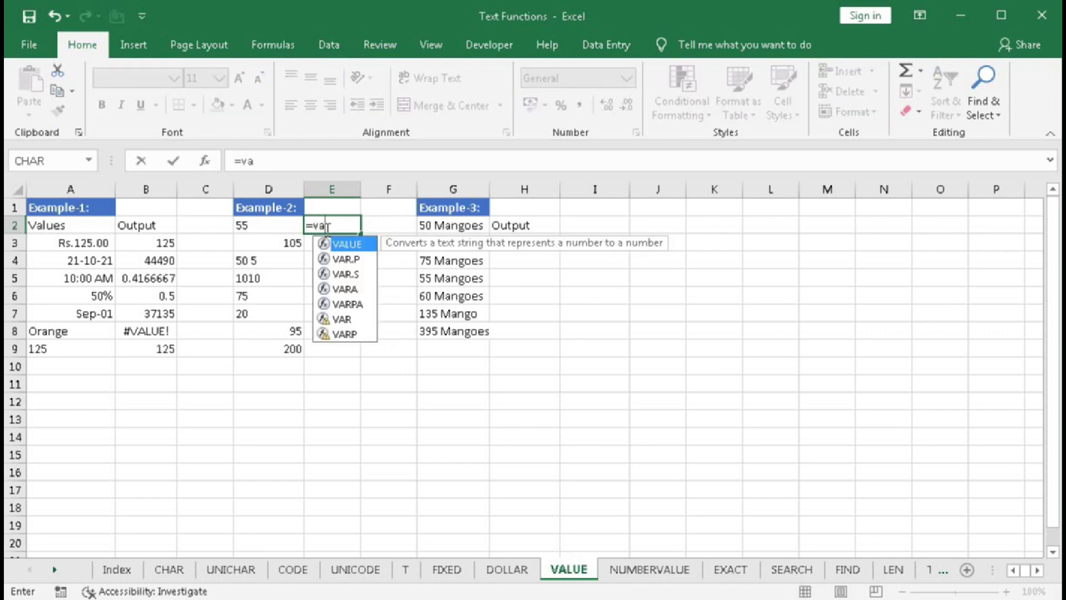
pyautogui.press('Tab')
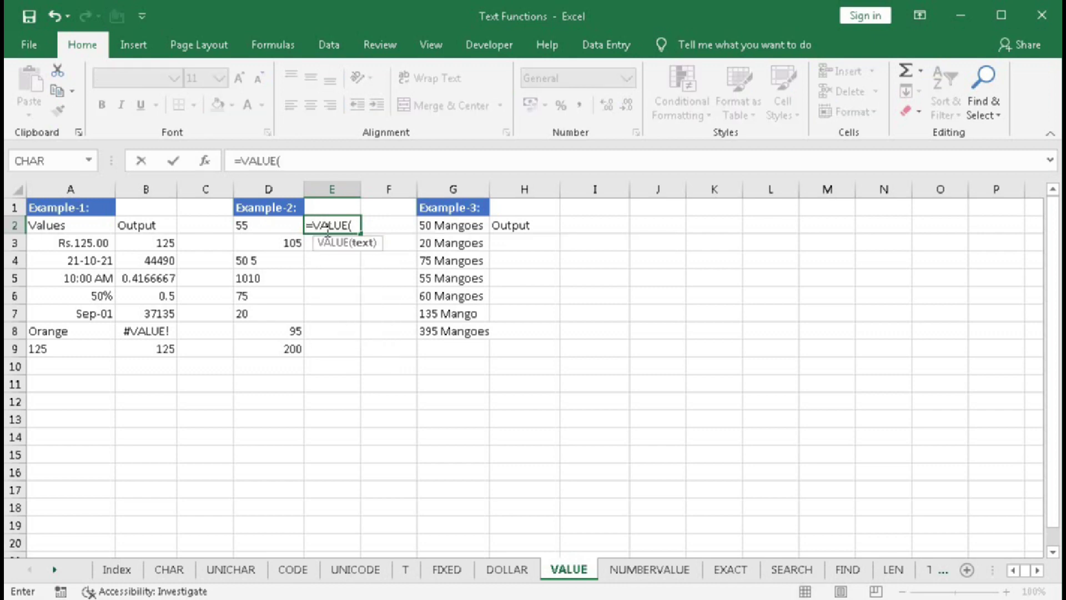
pyautogui.click(244, 226)
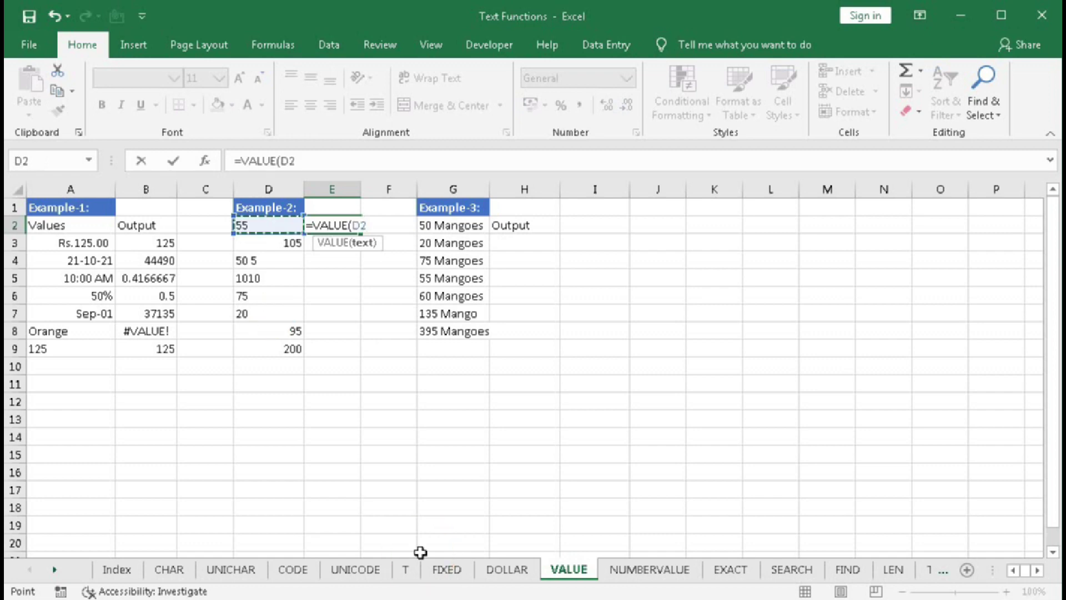
pyautogui.write(')')
pyautogui.press('Return')
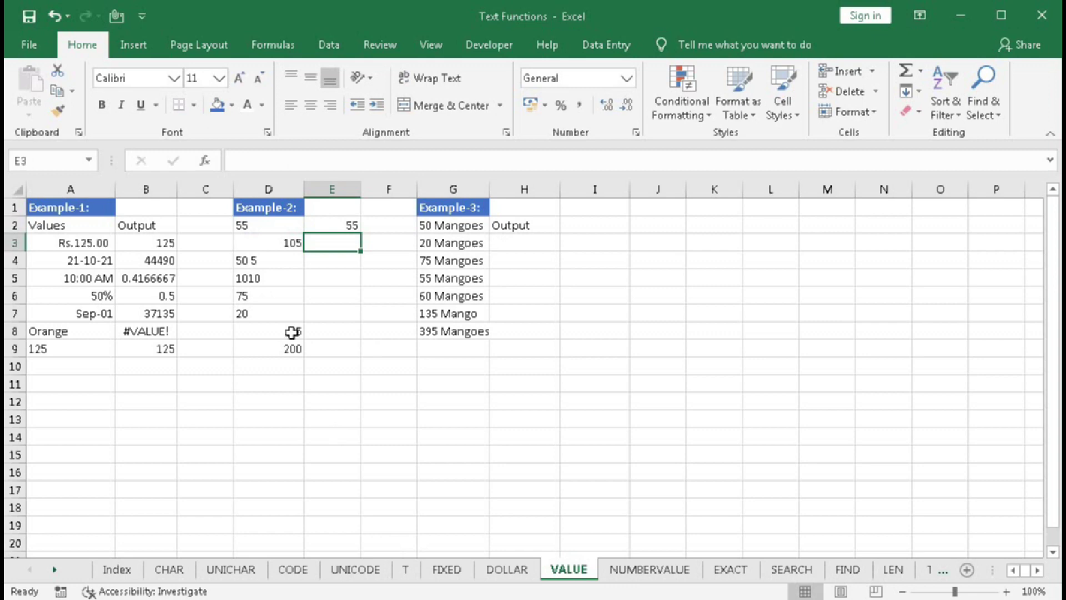
pyautogui.click(351, 226)
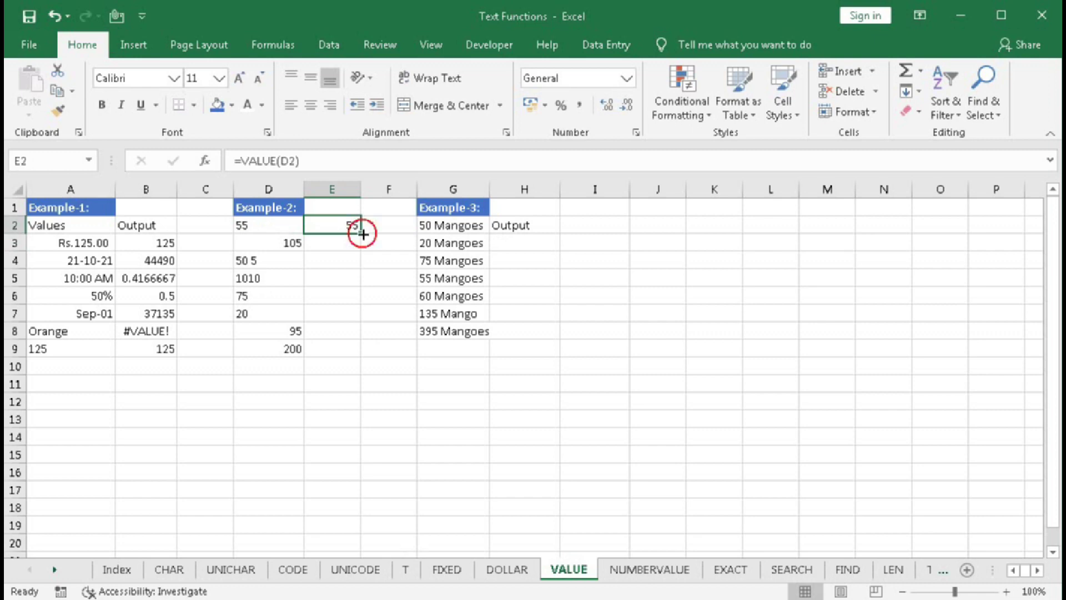
pyautogui.moveTo(362, 234); pyautogui.dragTo(361, 333)
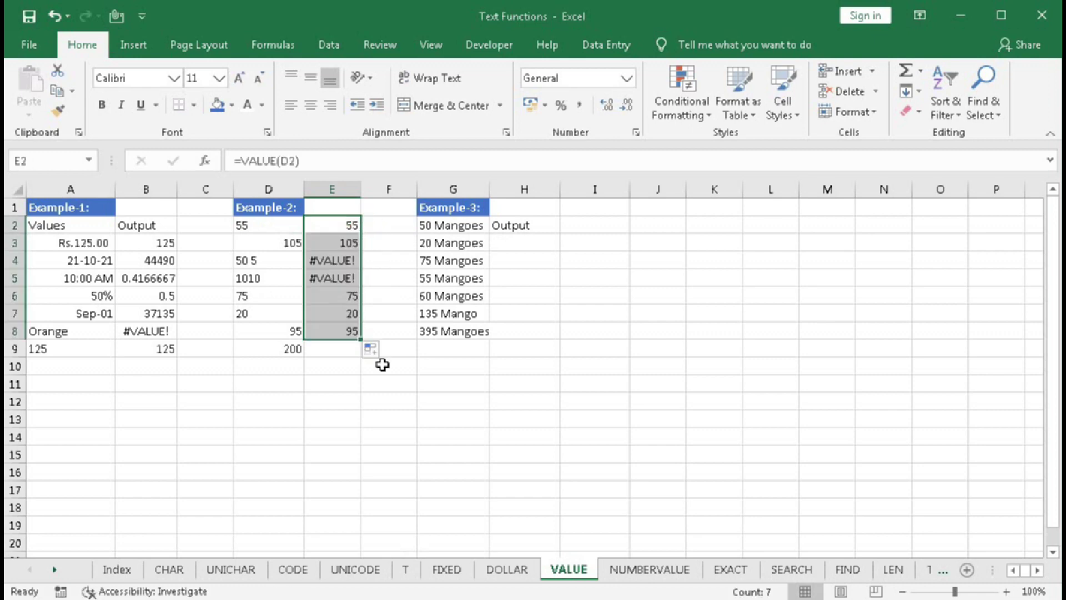
# Inspect the space in D4 and the CHAR(10) part of the formula in D5, along with the VALUE formula in E4.
pyautogui.click(248, 262)
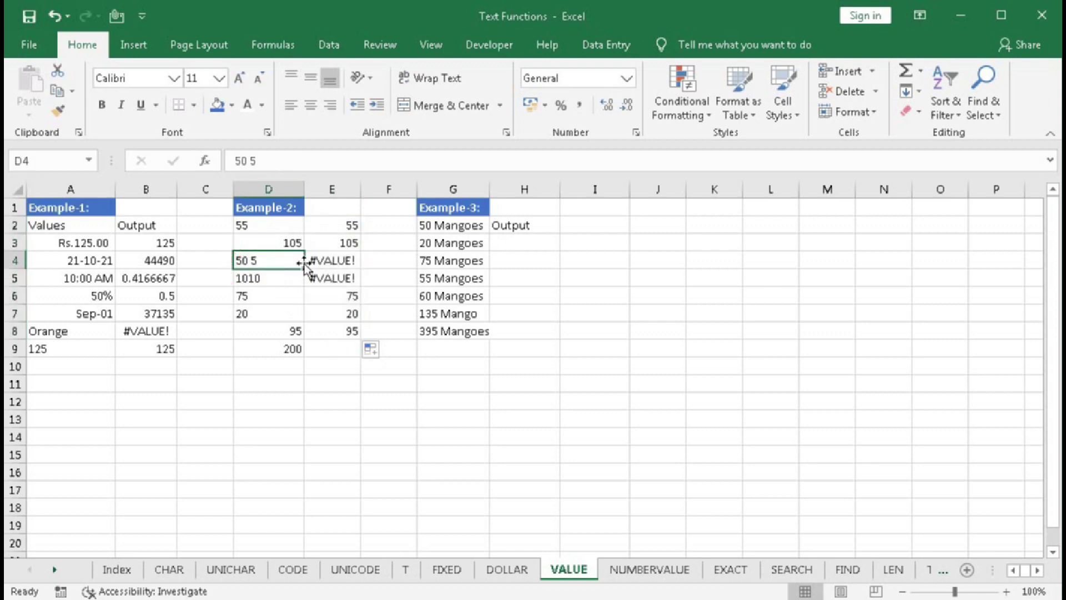
pyautogui.click(324, 263)
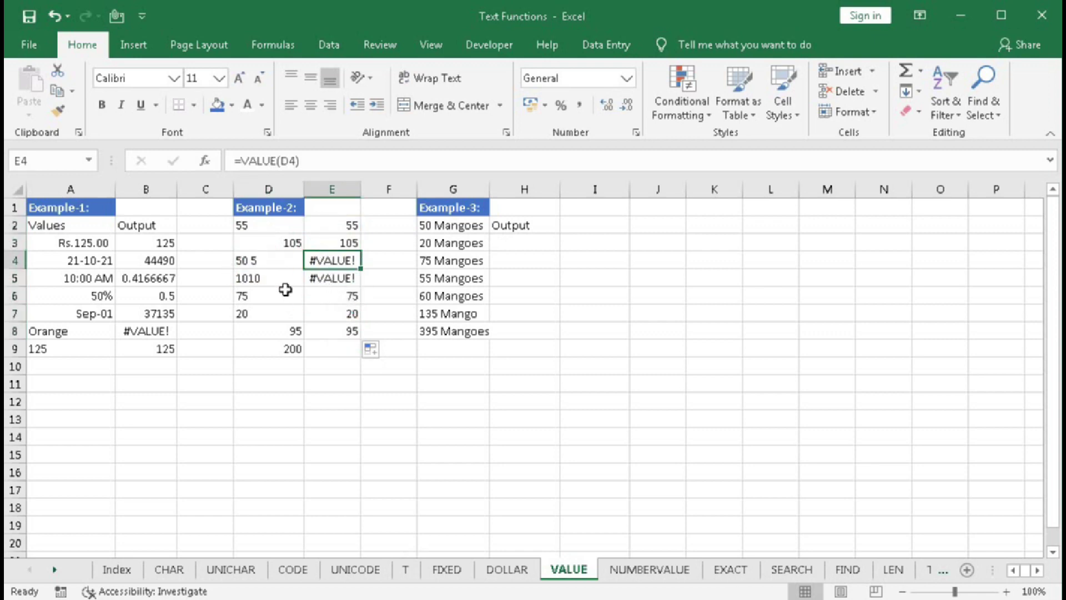
pyautogui.click(247, 262)
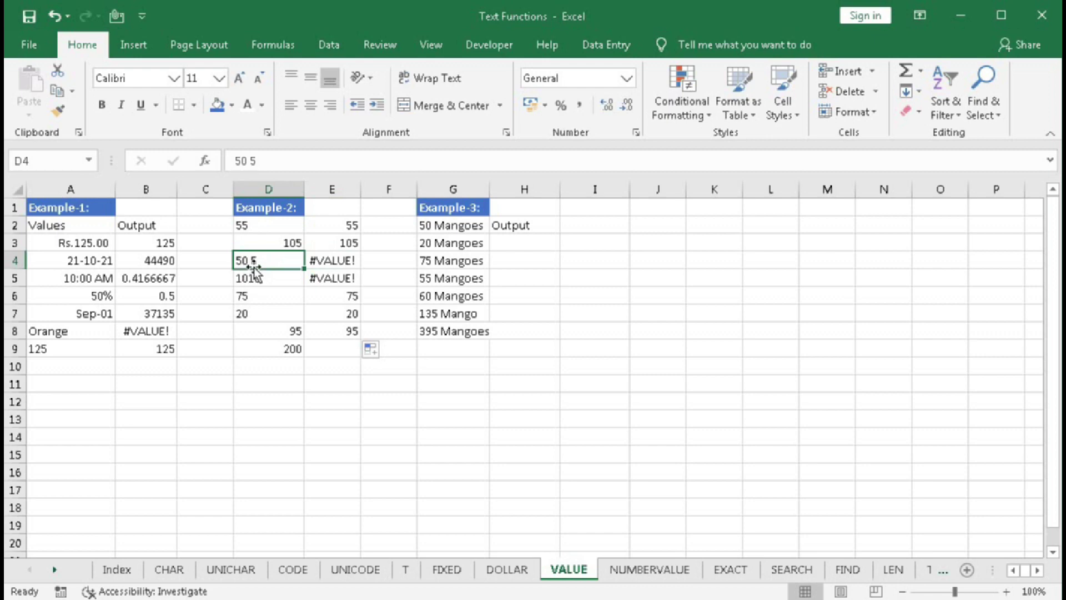
pyautogui.click(256, 279)
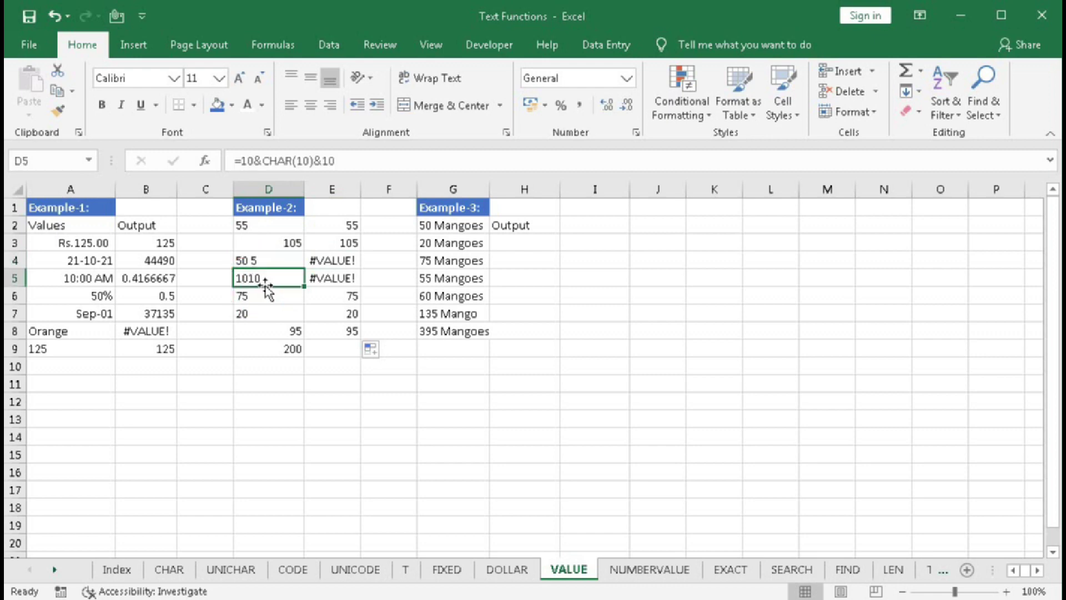
pyautogui.click(277, 161)
pyautogui.moveTo(279, 162); pyautogui.dragTo(309, 157)
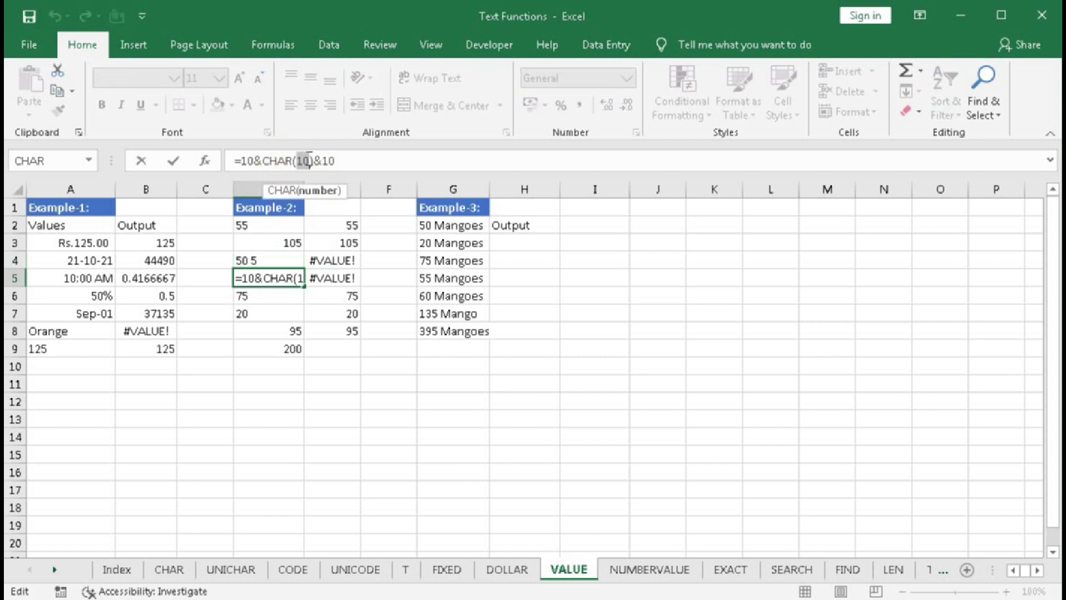
pyautogui.press('Return')
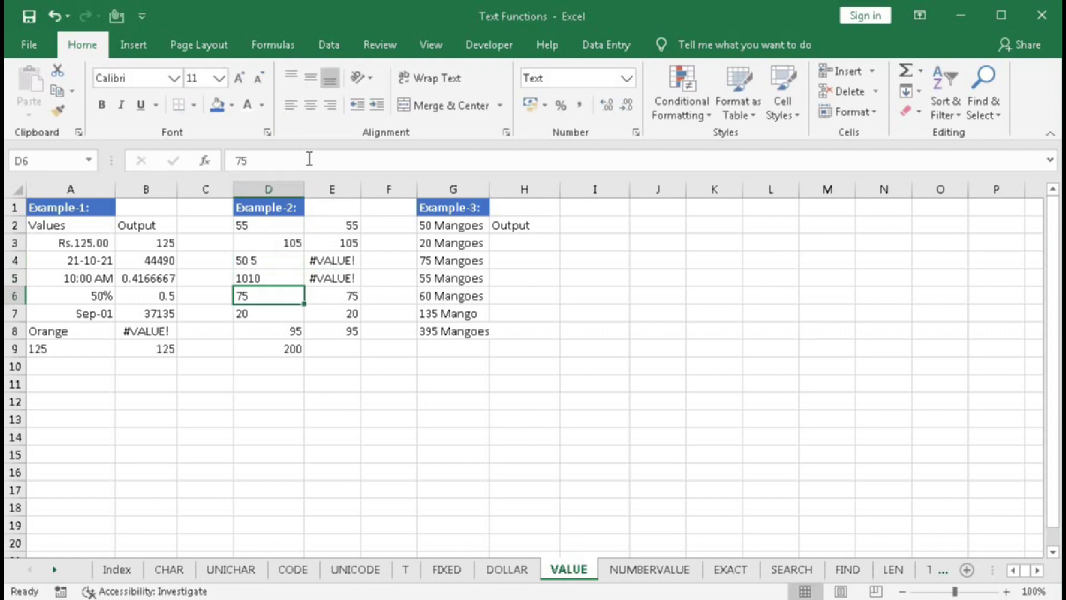
# Try wrapping the text in D5 to reveal its line break, and undo the wrapping.
pyautogui.click(275, 278)
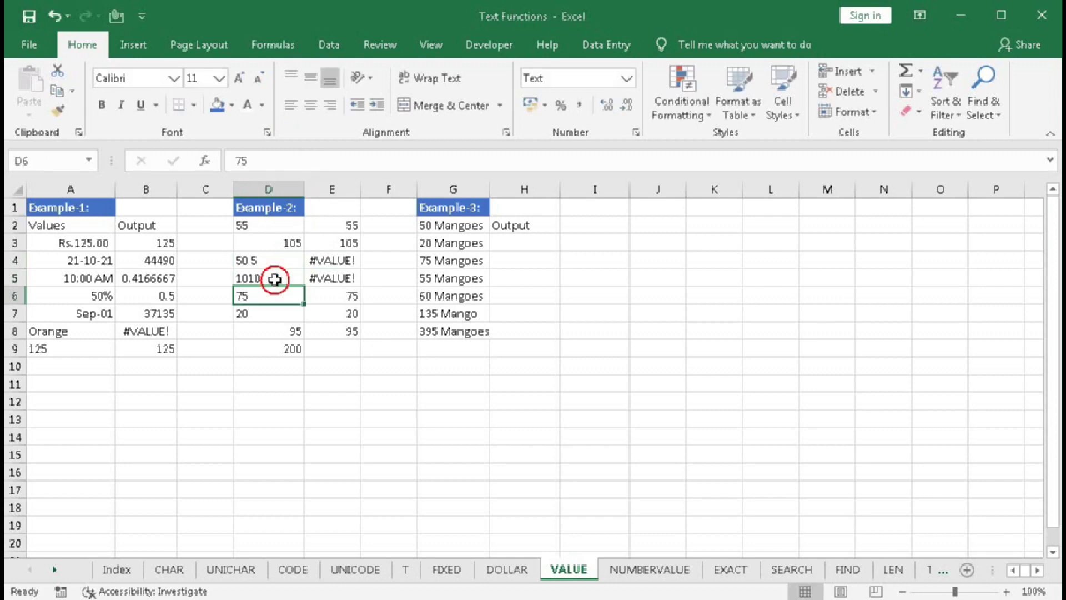
pyautogui.click(411, 77)
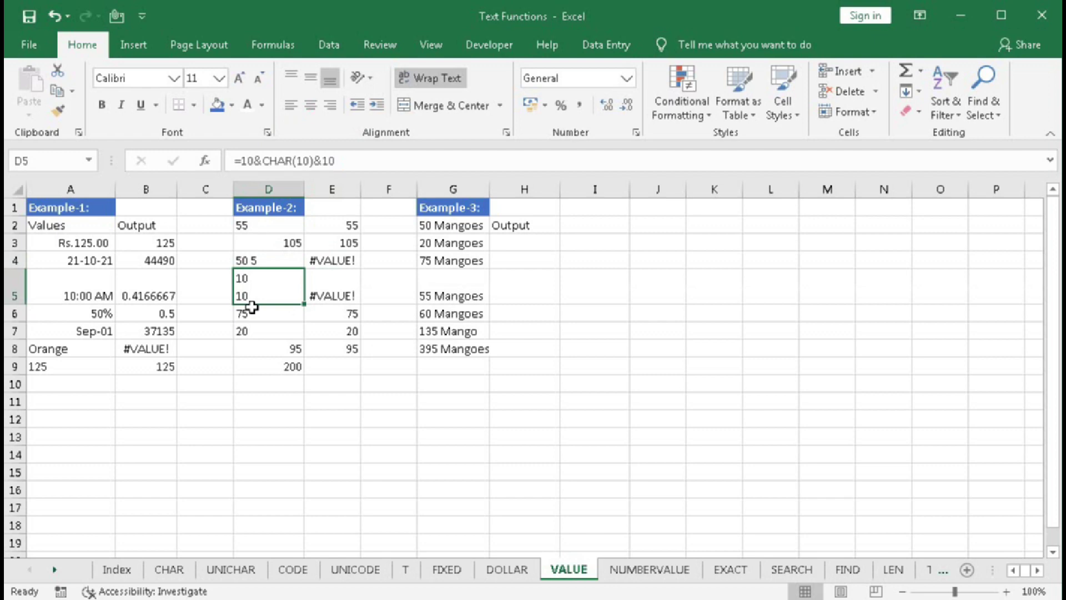
pyautogui.hotkey('ctrl', 'z')
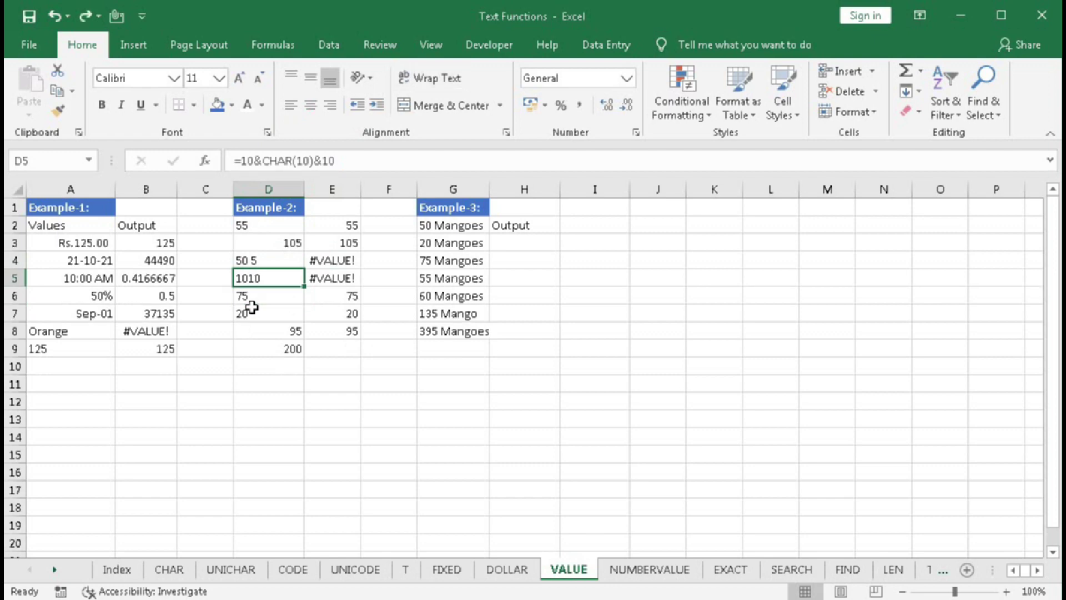
# Clear the VALUE formula from E4, the output cell for the entry containing a space.
pyautogui.click(327, 263)
pyautogui.moveTo(327, 262); pyautogui.dragTo(321, 274)
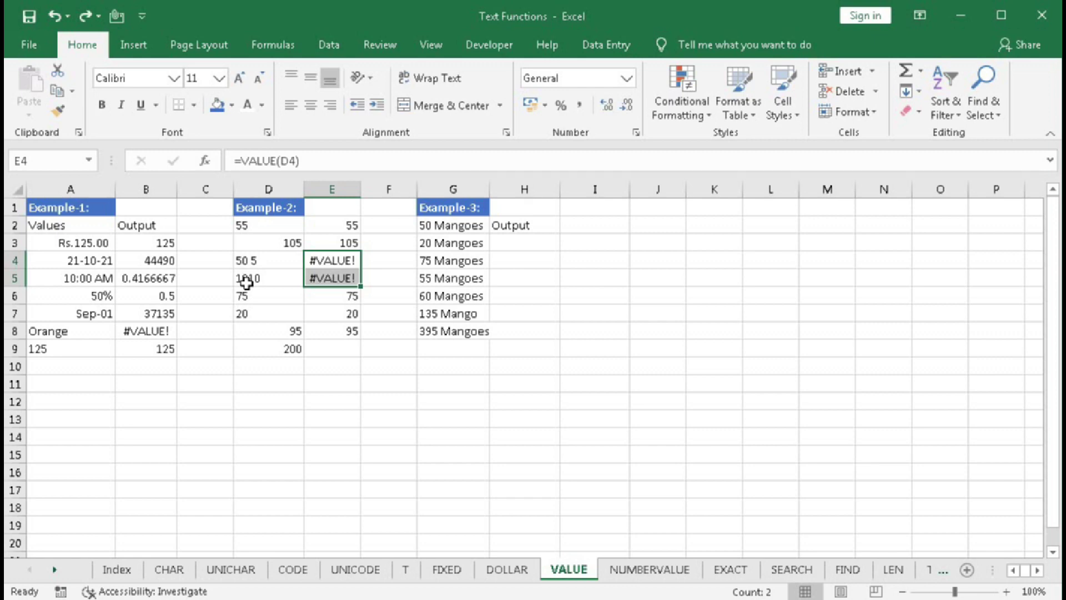
pyautogui.doubleClick(327, 258)
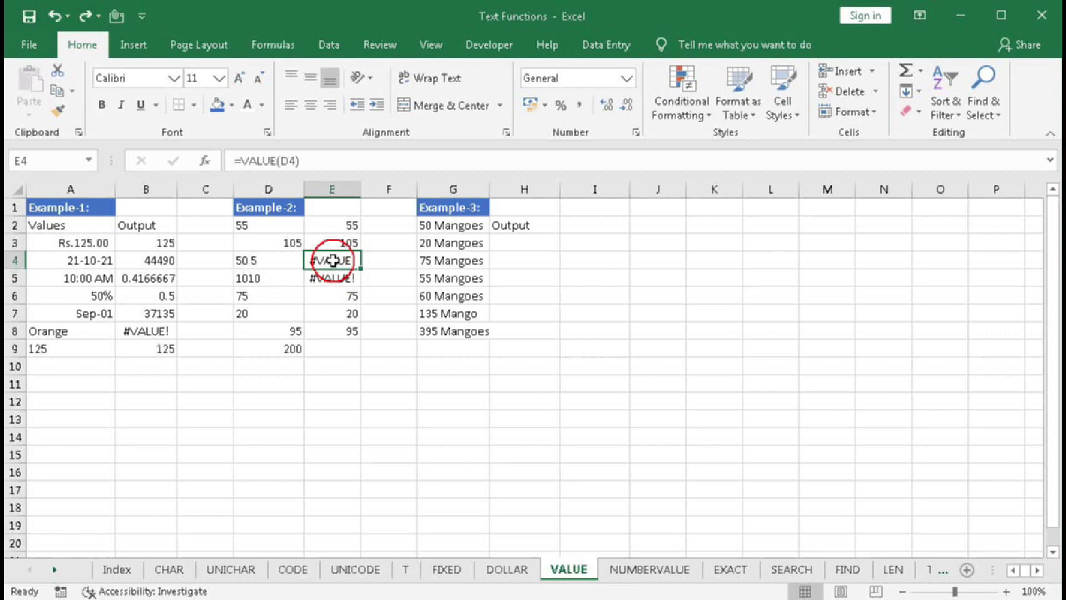
pyautogui.click(352, 261)
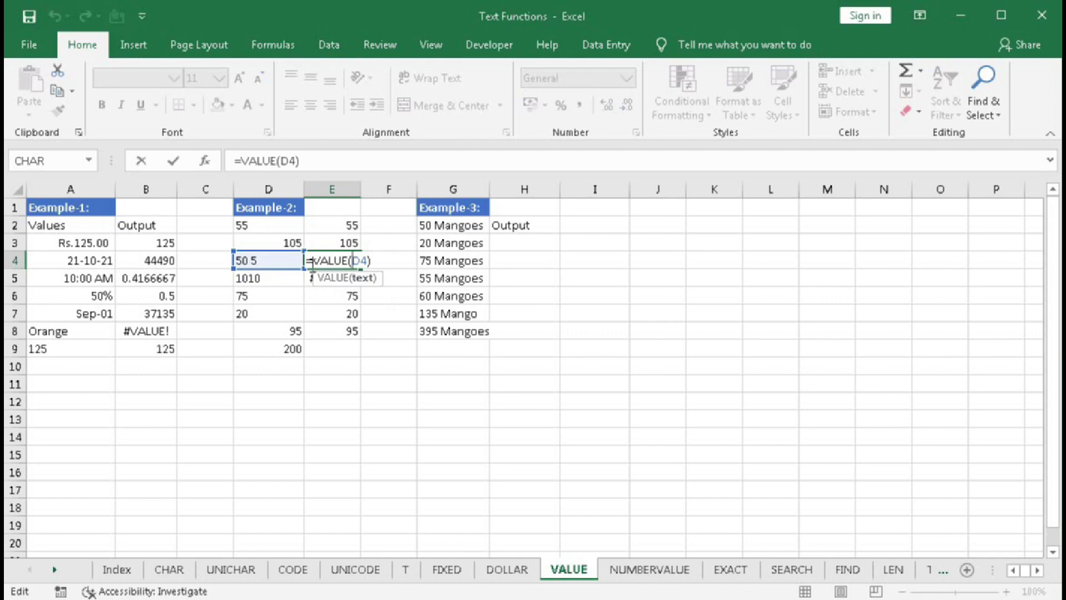
pyautogui.moveTo(308, 259); pyautogui.dragTo(422, 254)
pyautogui.press('BackSpace')
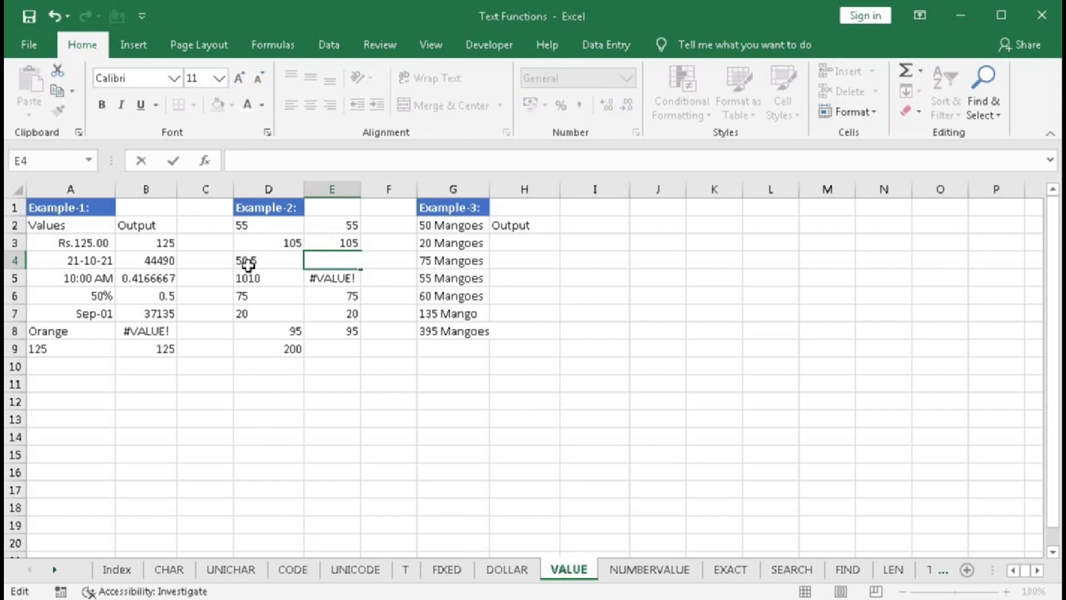
# Enter the formula =SUBSTITUTE(D4," ","") in E4 to remove the space from the D4 entry.
pyautogui.write('=subs')
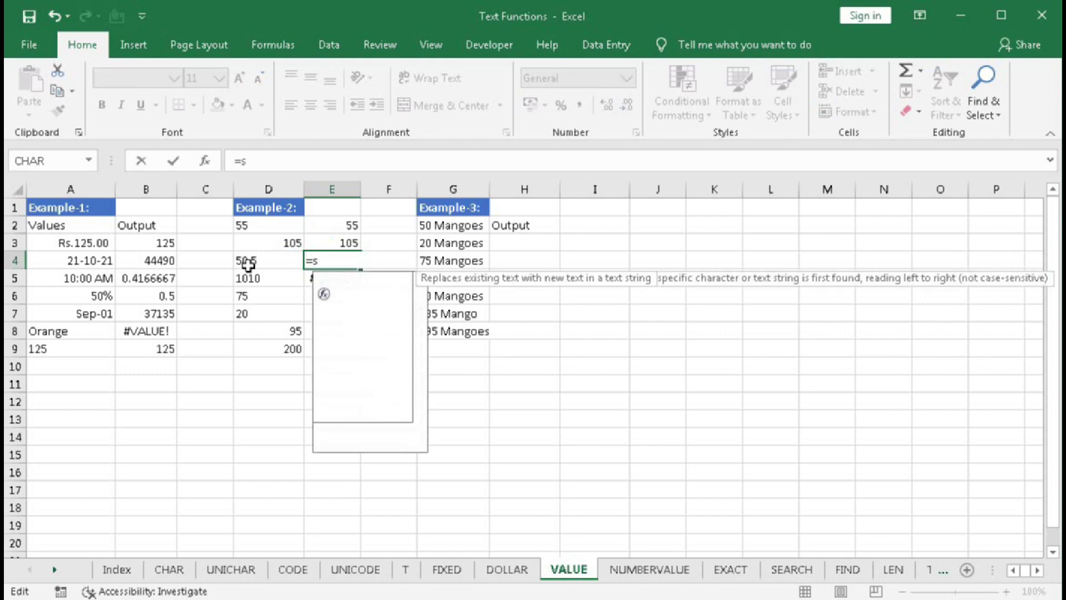
pyautogui.press('Tab')
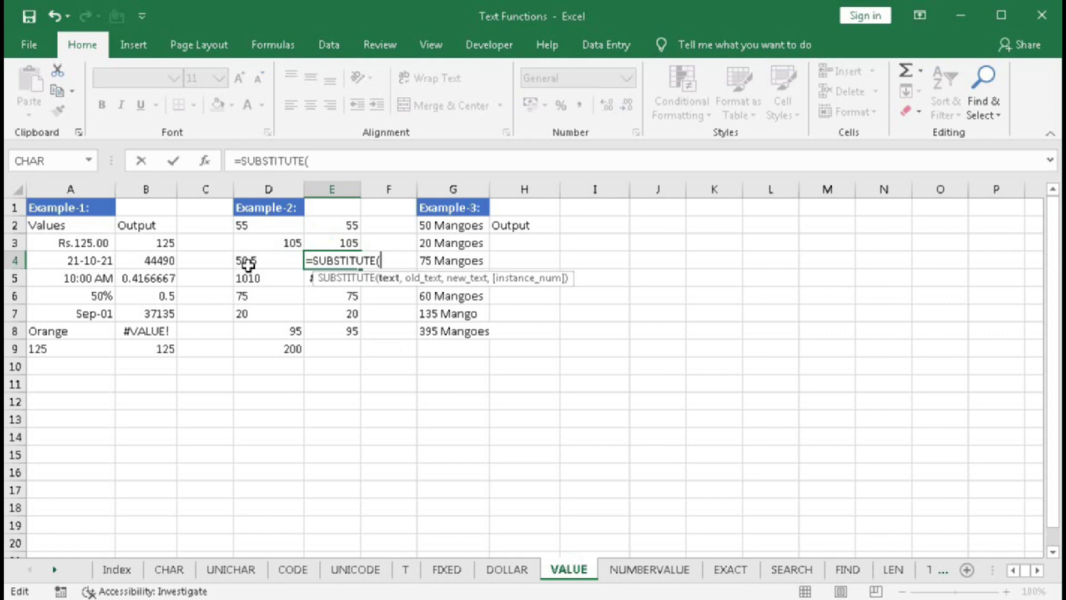
pyautogui.click(249, 265)
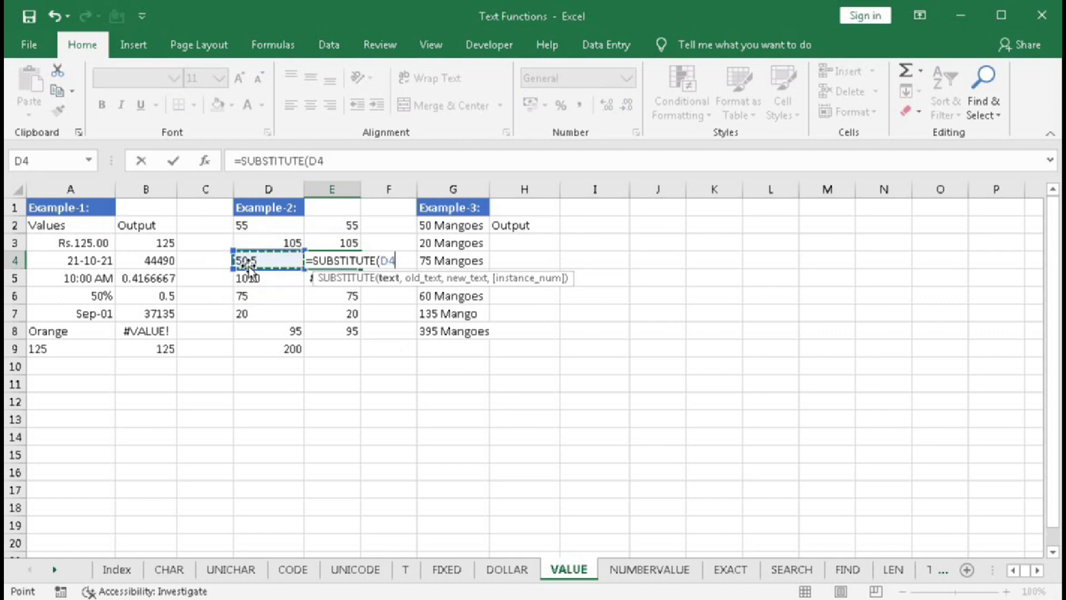
pyautogui.write(',')
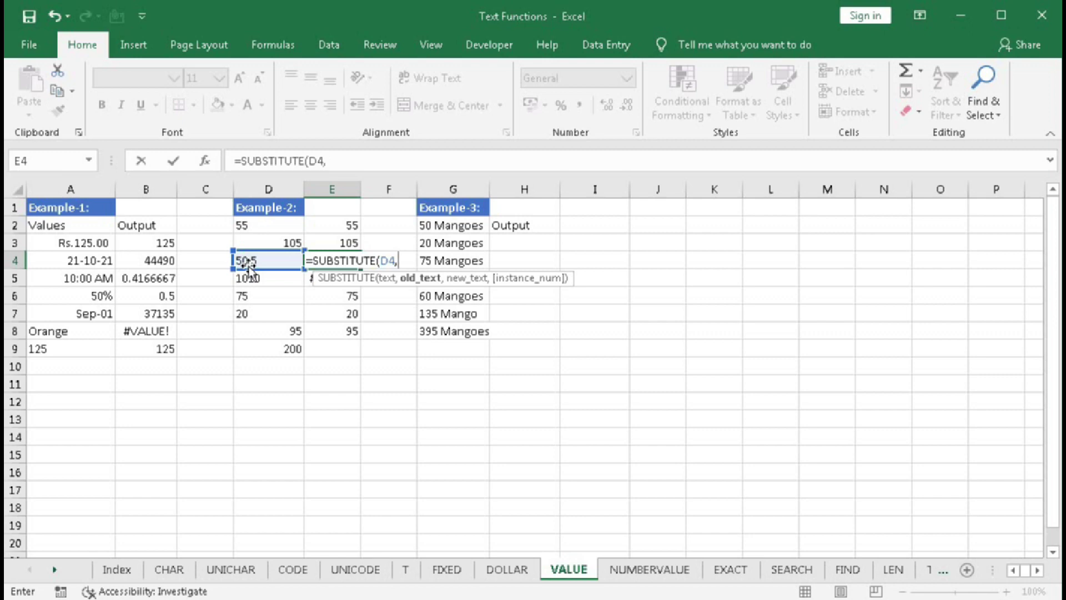
pyautogui.write('" ",')
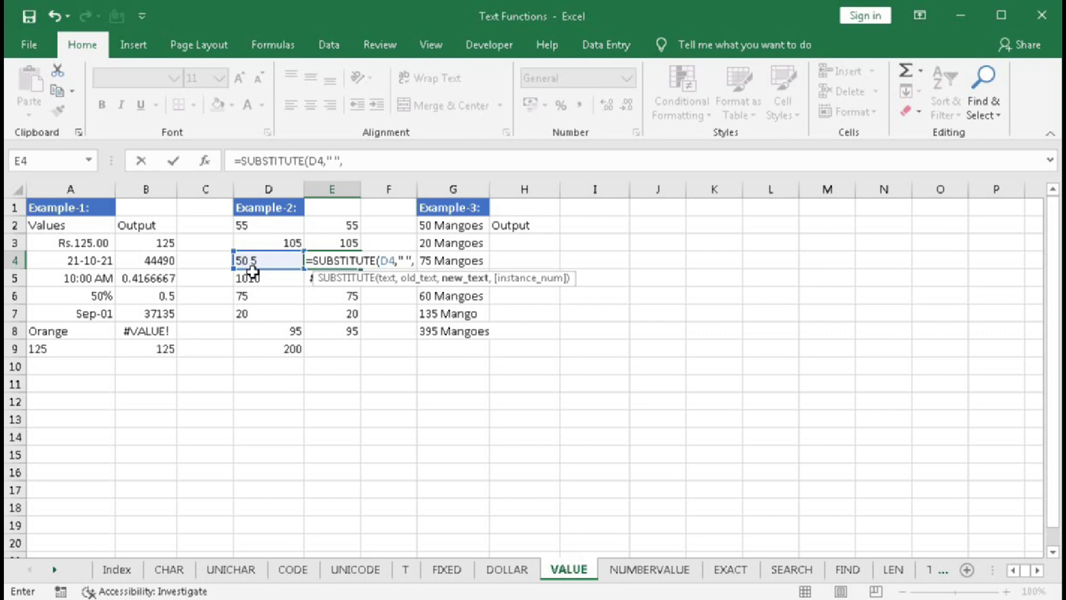
pyautogui.write('"")')
pyautogui.press('Return')
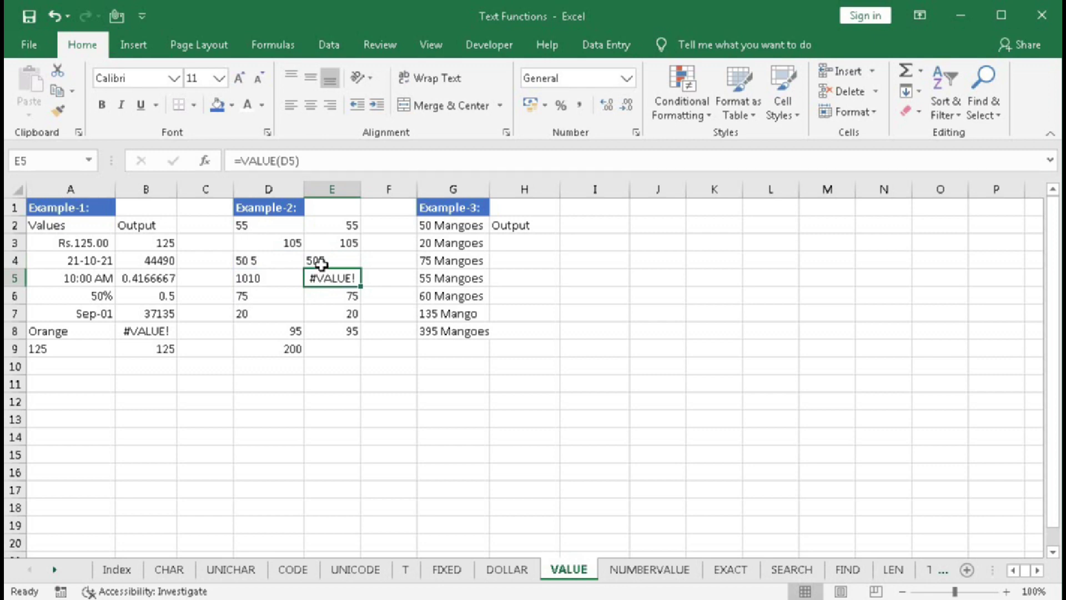
# Nest the E4 formula inside VALUE so it reads =VALUE(SUBSTITUTE(D4," ","")).
pyautogui.click(321, 262)
pyautogui.doubleClick(319, 261)
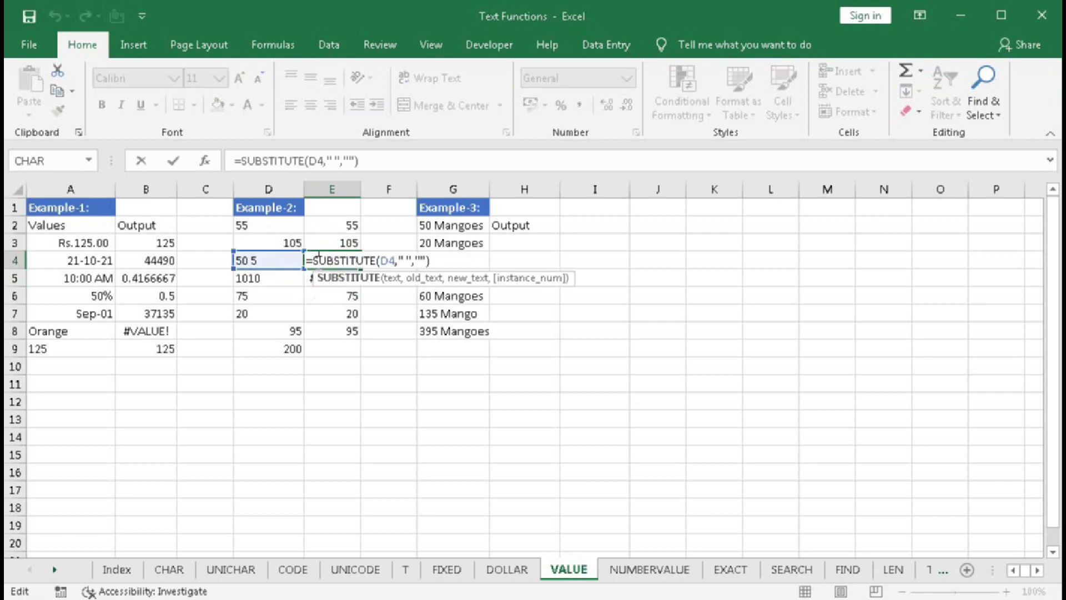
pyautogui.click(315, 261)
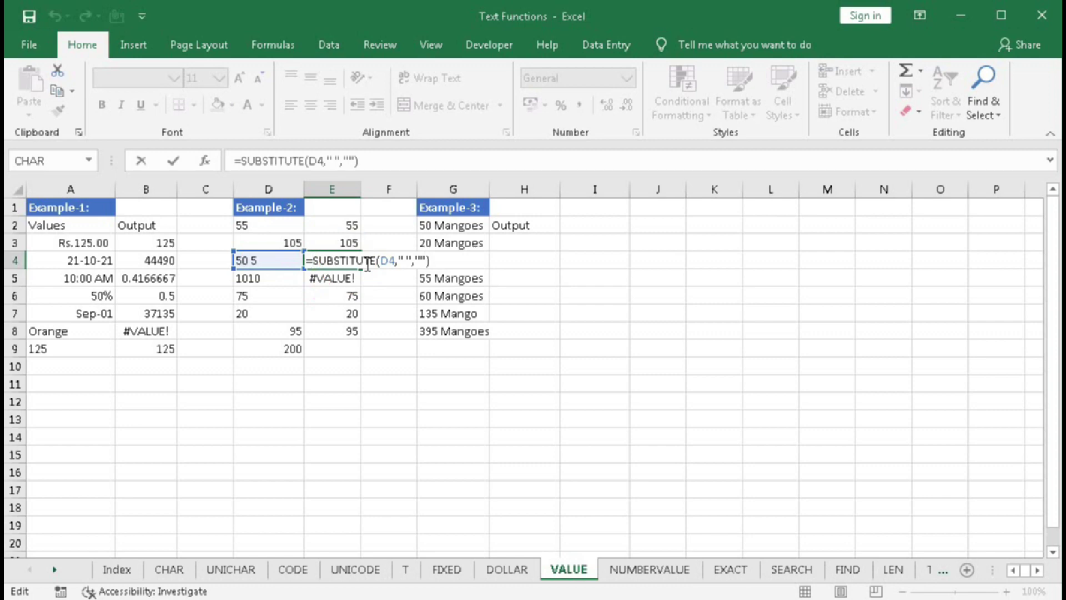
pyautogui.write('val')
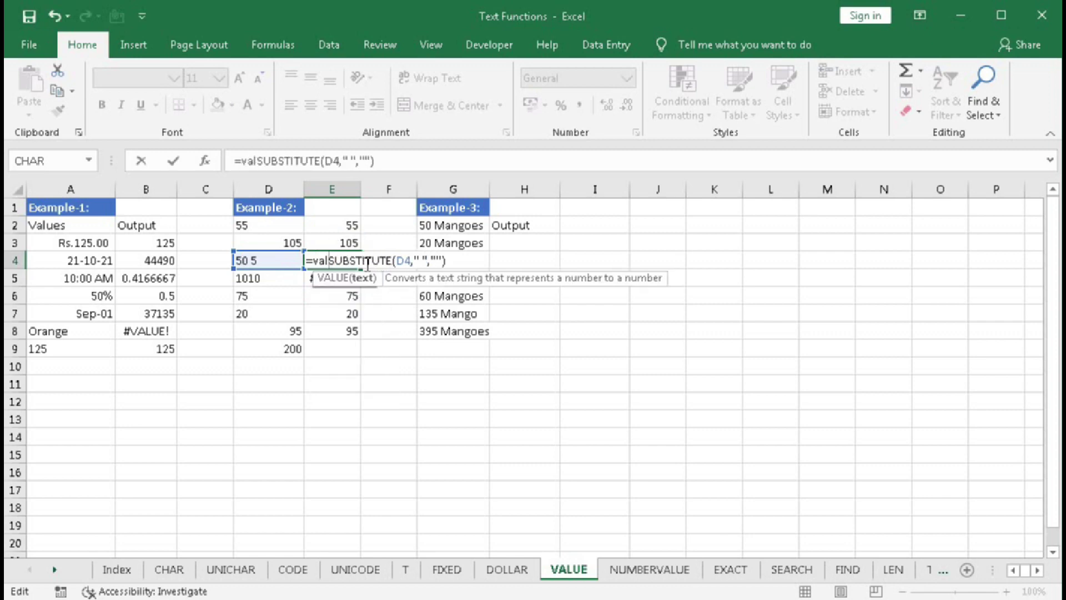
pyautogui.press('Tab')
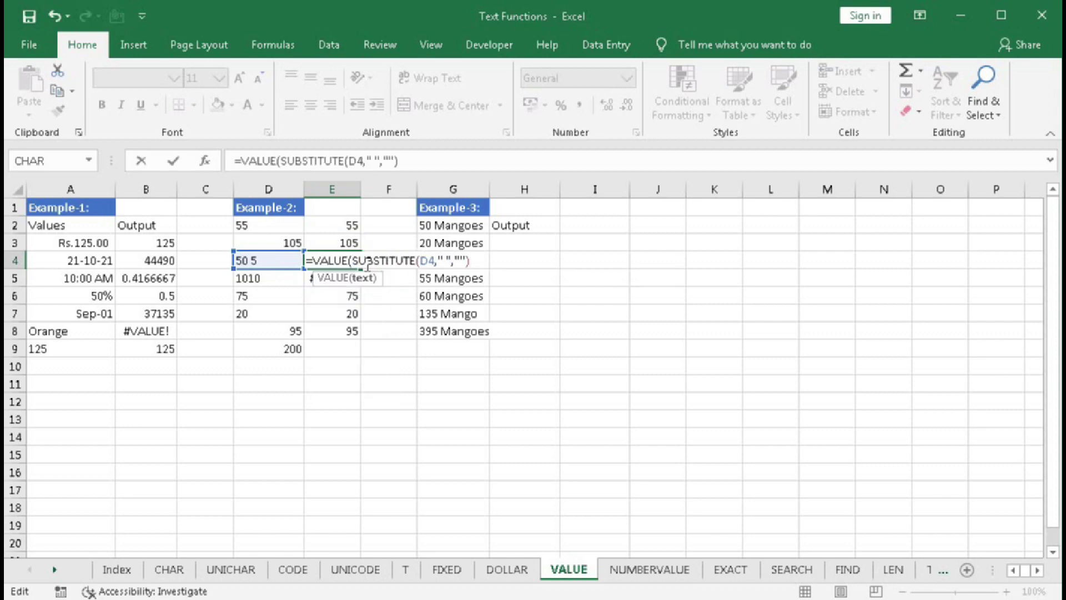
pyautogui.write(')')
pyautogui.press('Return')
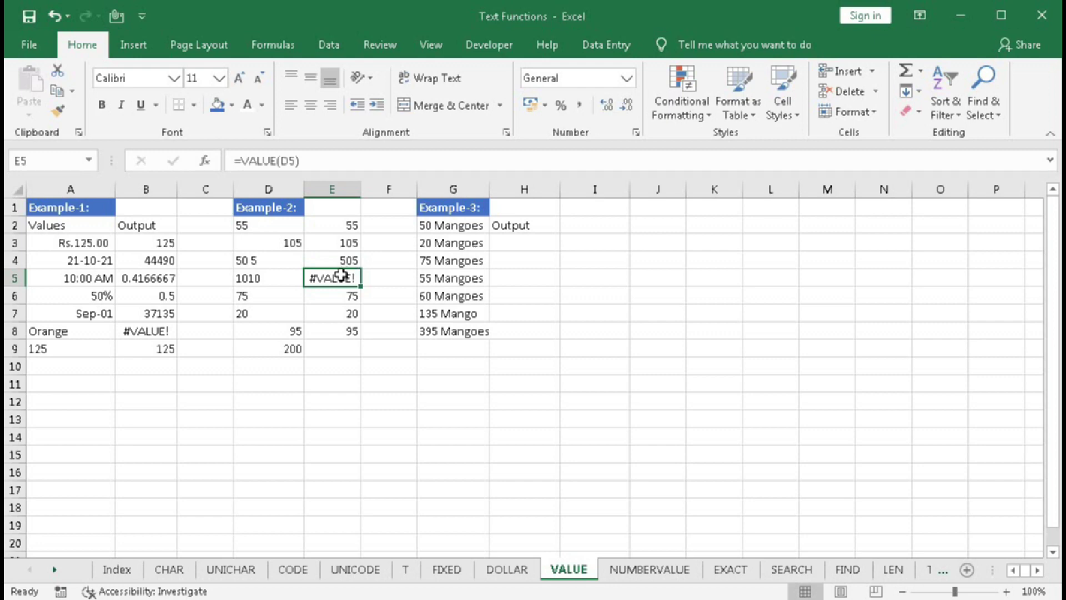
# Replace the formula in E5 with =SUBSTITUTE(D5,CHAR(10),"") to remove the line break from the D5 entry.
pyautogui.doubleClick(340, 278)
pyautogui.moveTo(315, 278); pyautogui.dragTo(487, 275)
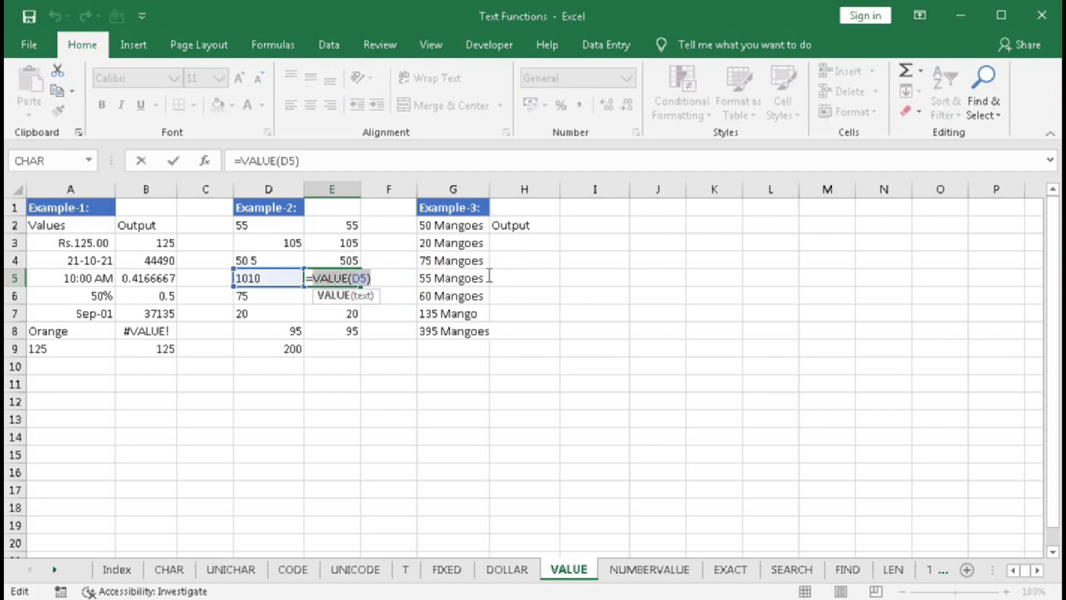
pyautogui.write('=SUBSTITUTE(')
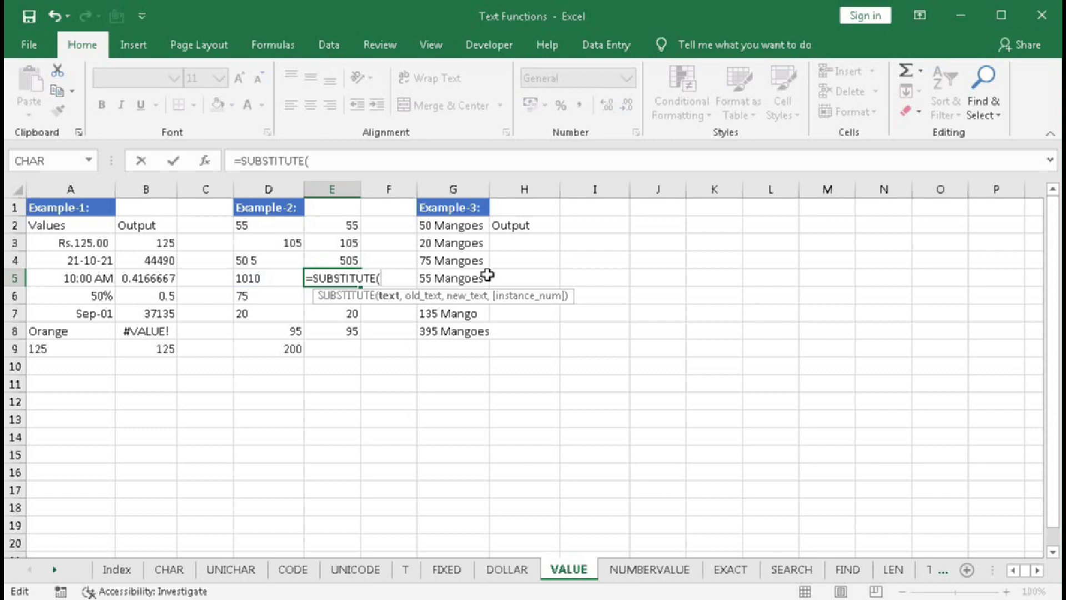
pyautogui.click(283, 279)
pyautogui.write(',')
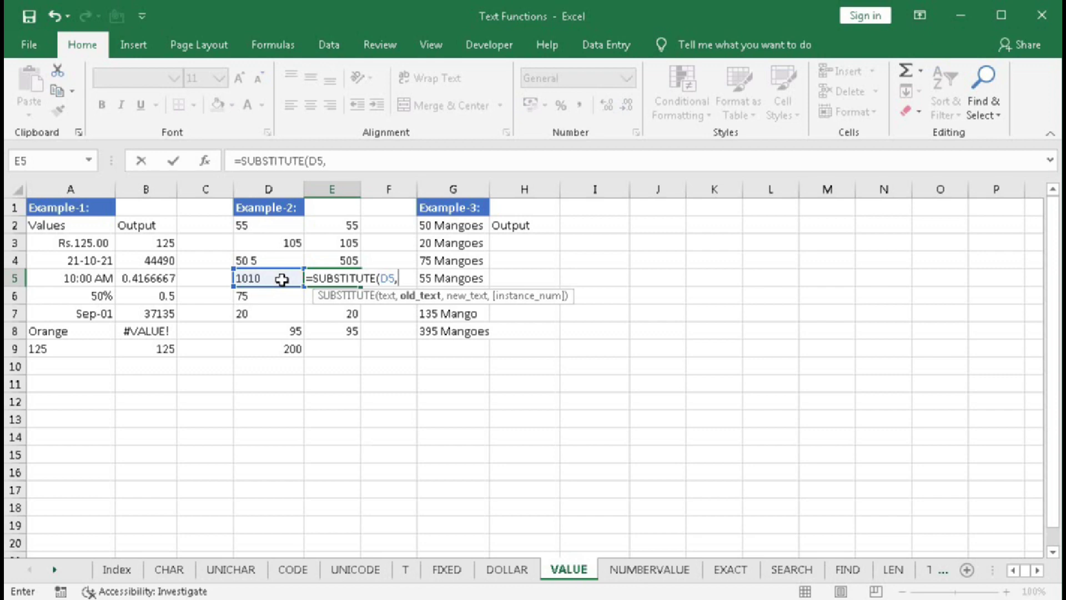
pyautogui.write('char')
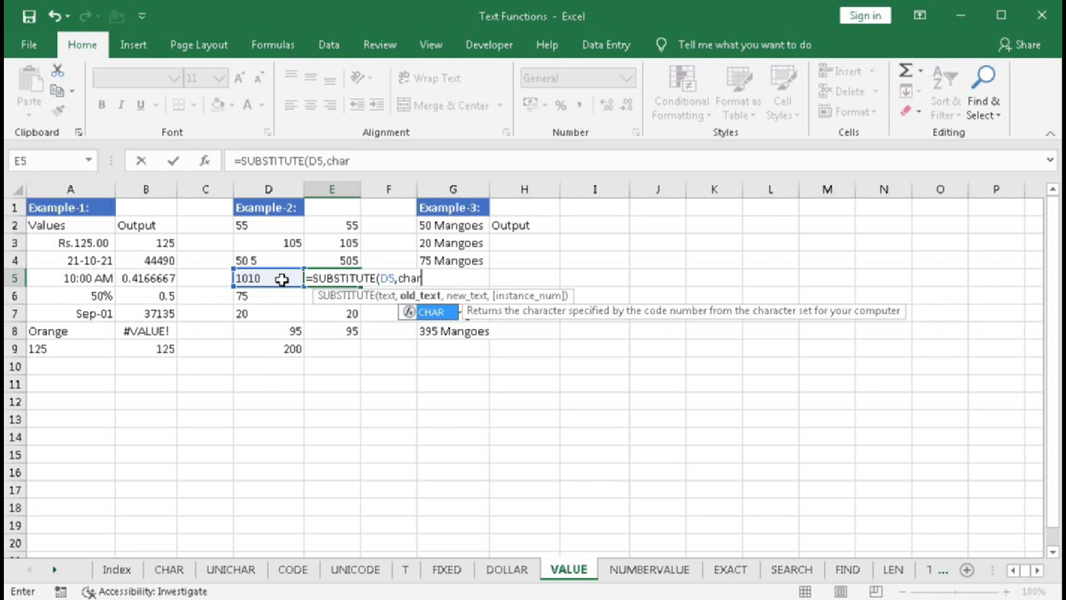
pyautogui.press('Tab')
pyautogui.write('10')
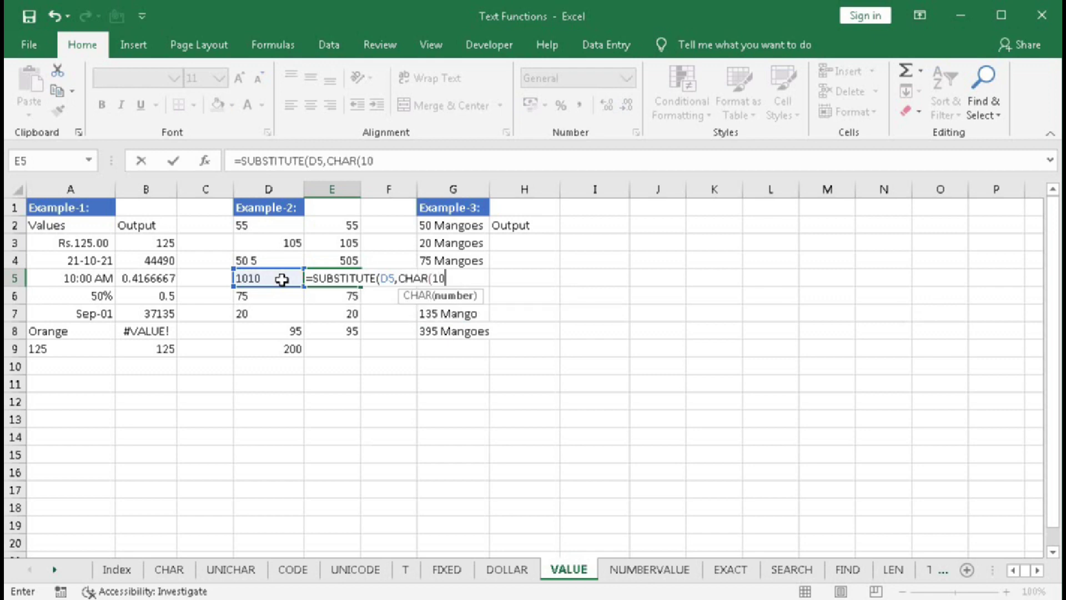
pyautogui.write('),')
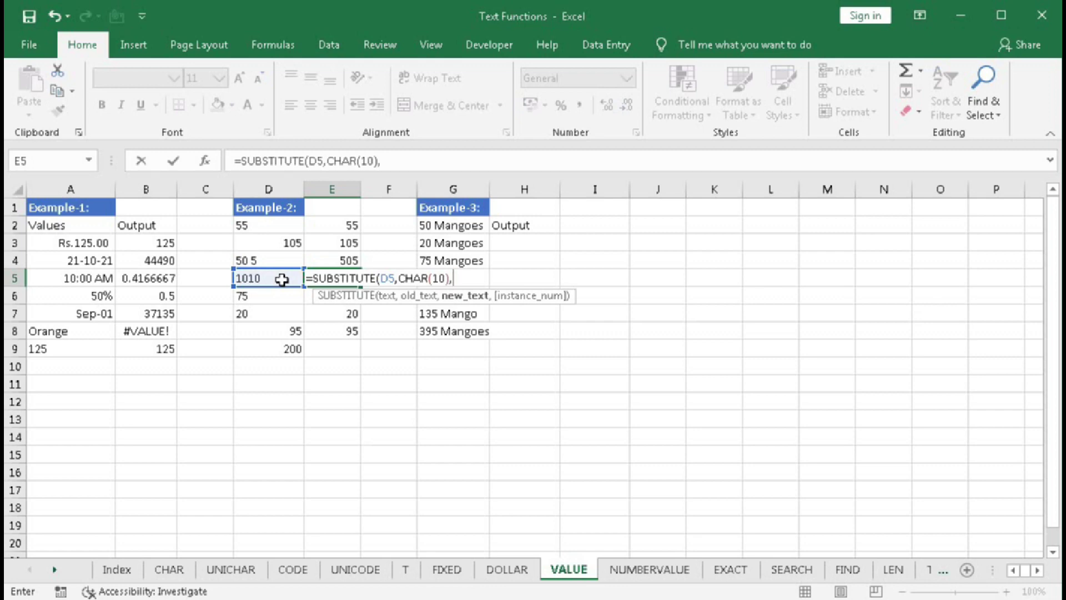
pyautogui.write('"")')
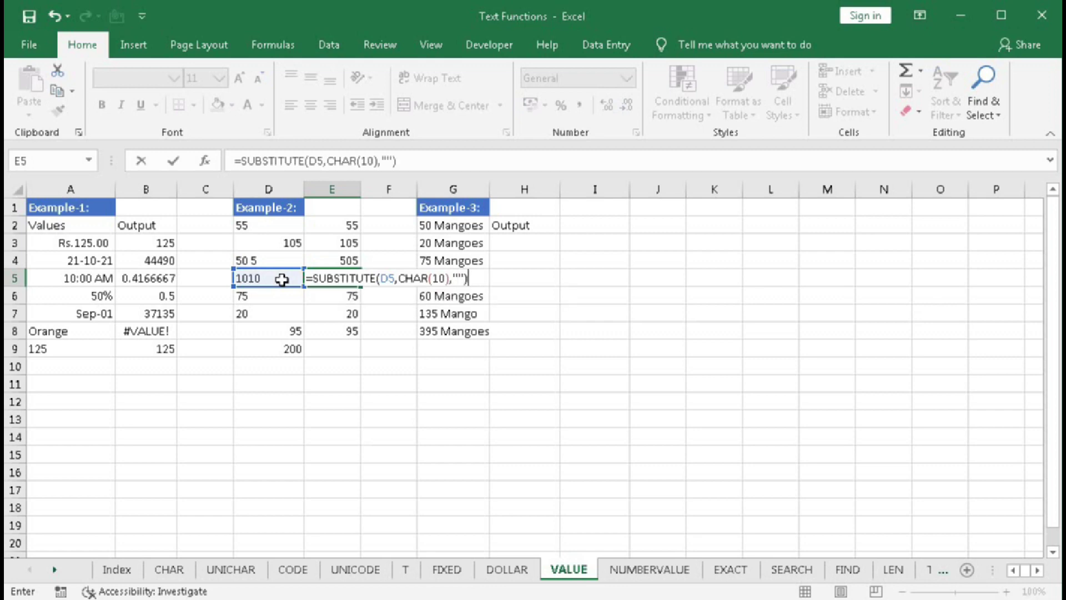
pyautogui.press('Return')
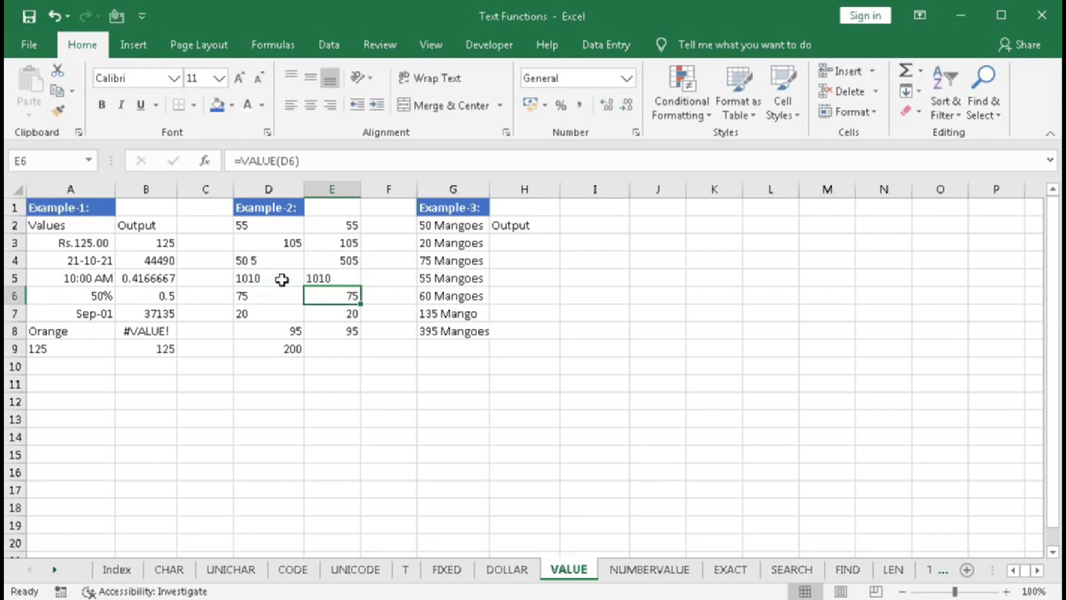
# Try wrapping the text in E5 and D5 to compare their line breaks, and turn wrapping off for both.
pyautogui.click(328, 278)
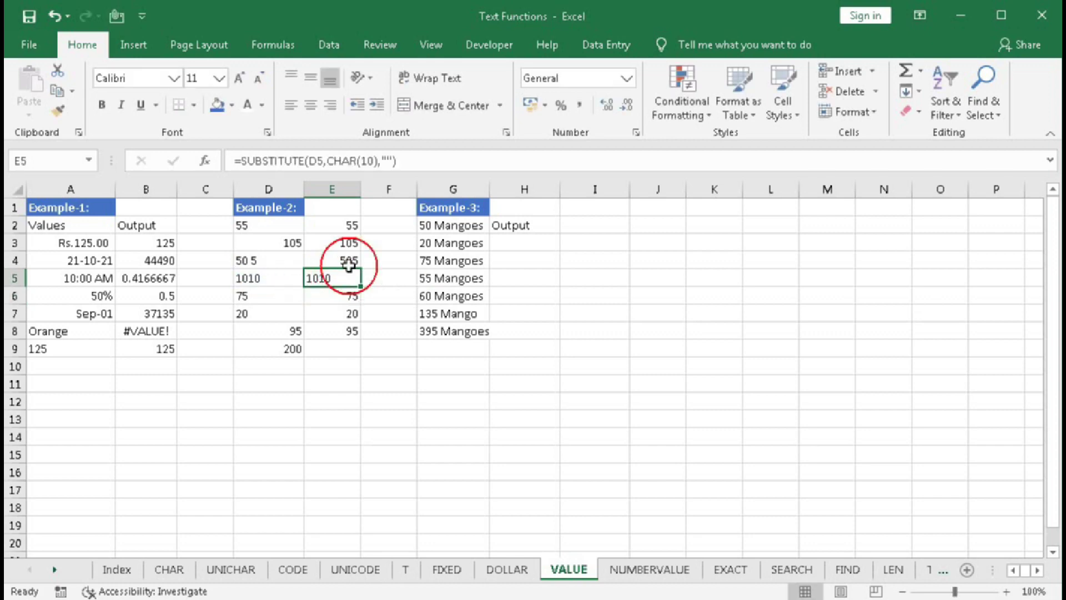
pyautogui.click(448, 79)
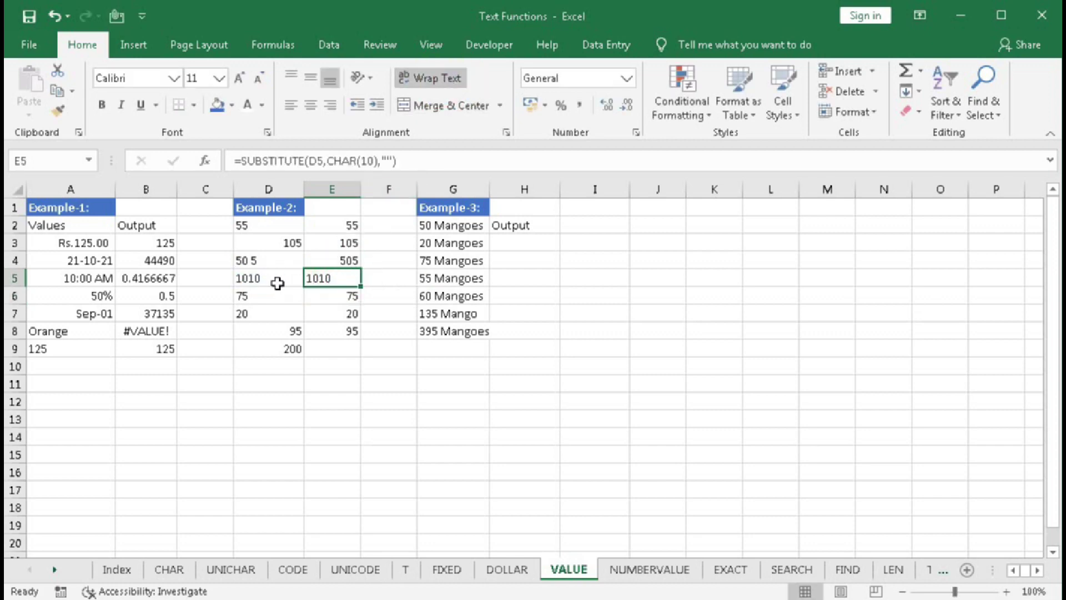
pyautogui.click(277, 283)
pyautogui.click(424, 74)
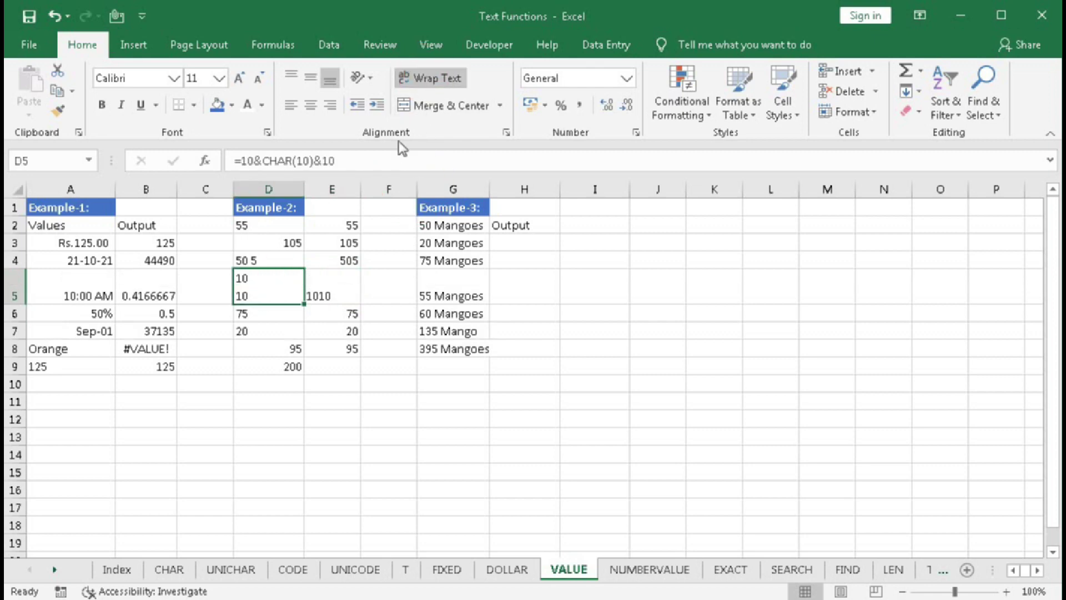
pyautogui.click(328, 293)
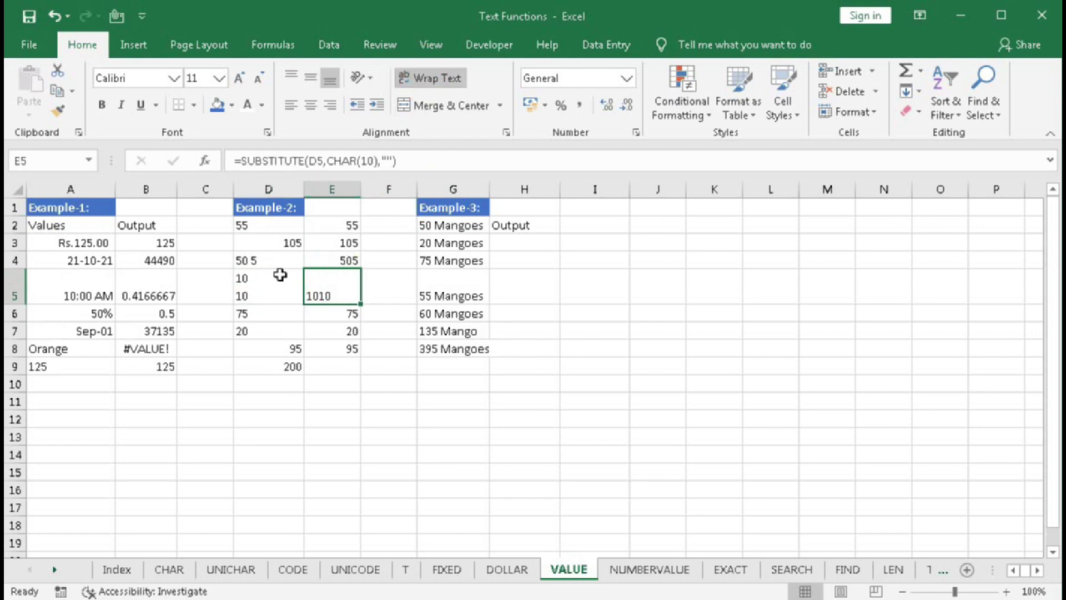
pyautogui.moveTo(279, 274); pyautogui.dragTo(333, 279)
pyautogui.click(422, 78)
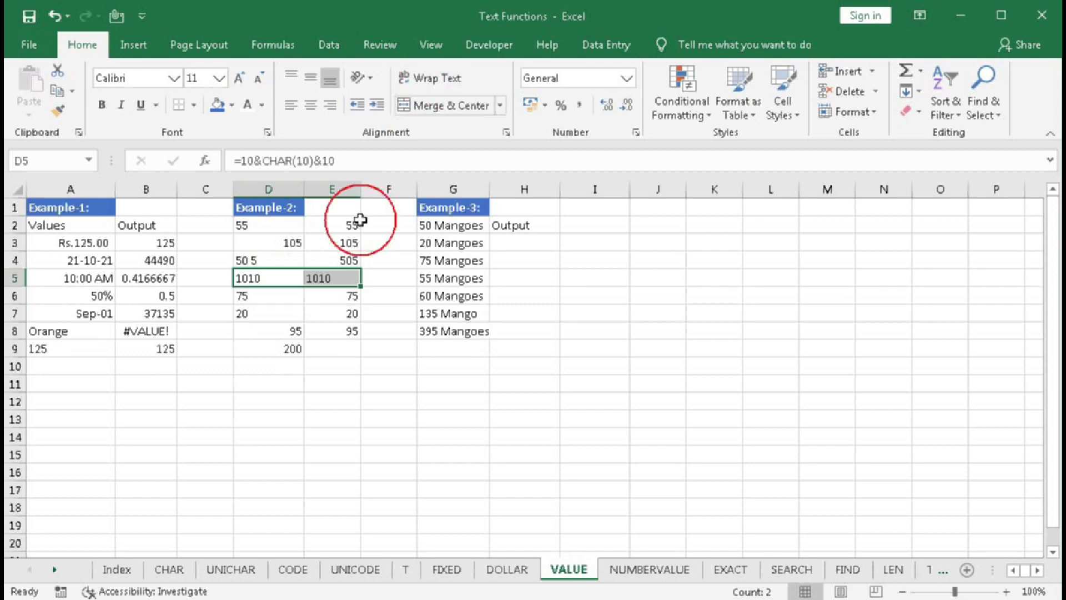
# Nest the E5 formula inside VALUE so it reads =VALUE(SUBSTITUTE(D5,CHAR(10),"")).
pyautogui.click(333, 279)
pyautogui.doubleClick(334, 278)
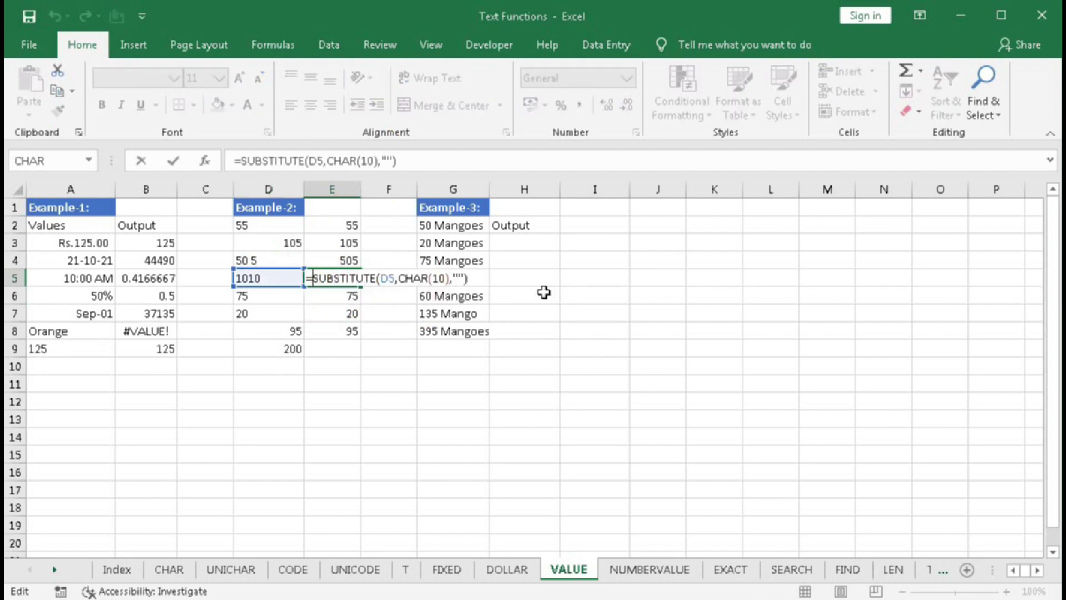
pyautogui.write('val')
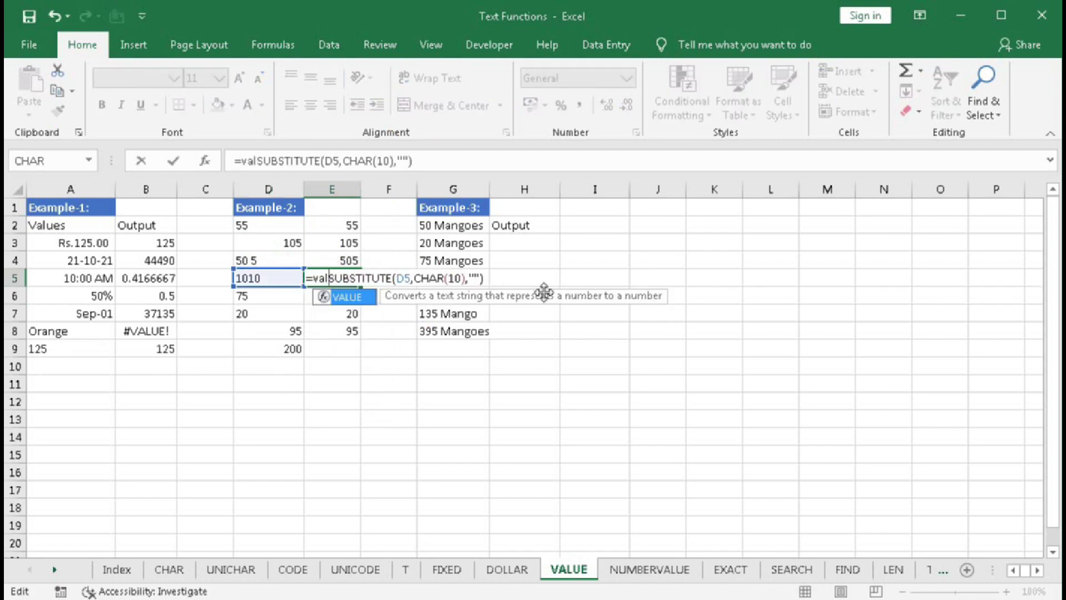
pyautogui.press('Tab')
pyautogui.write(')')
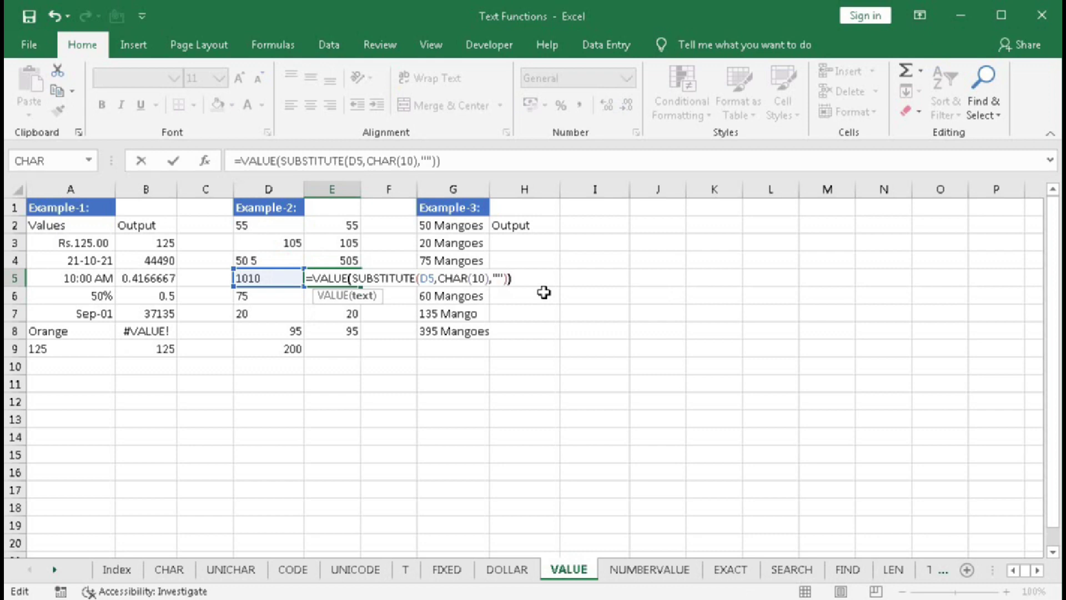
pyautogui.press('Return')
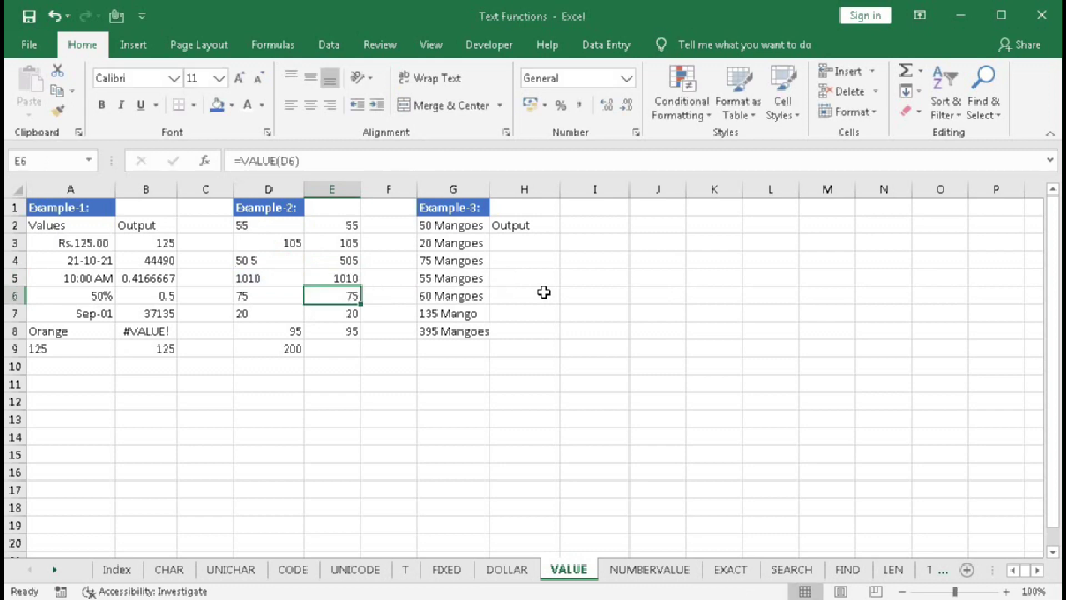
# Total the converted Example-2 numbers in E9 with the formula =SUM(E2:E8).
pyautogui.click(328, 350)
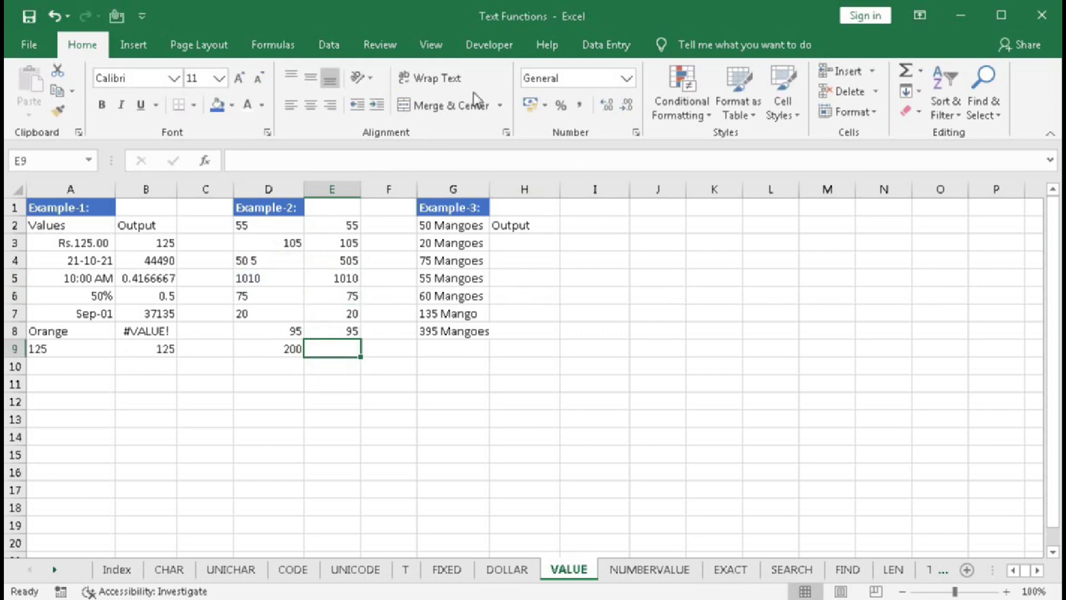
pyautogui.hotkey('alt', '=')
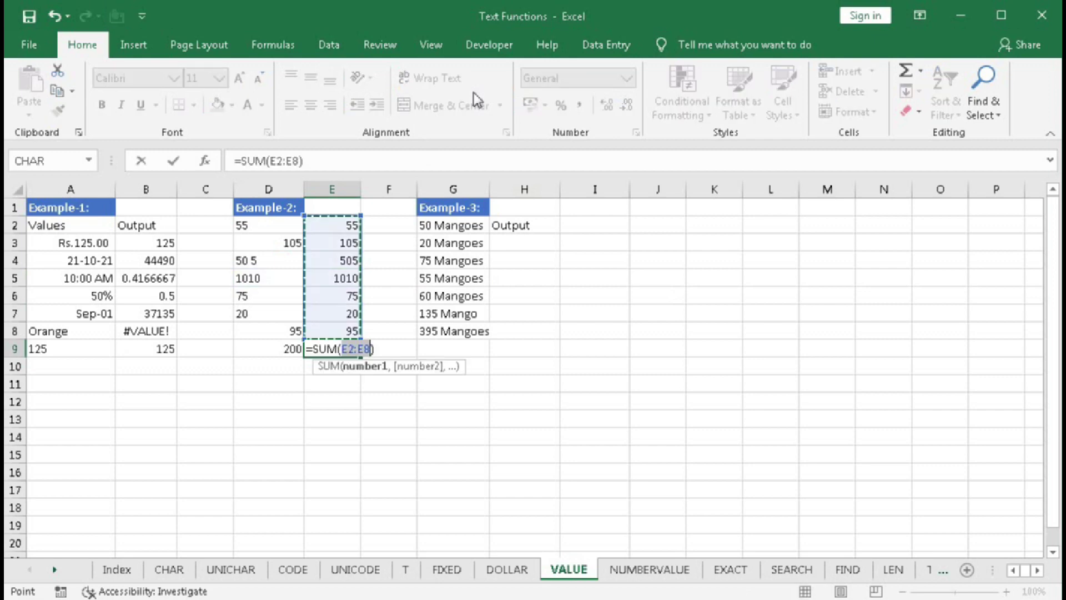
pyautogui.press('Return')
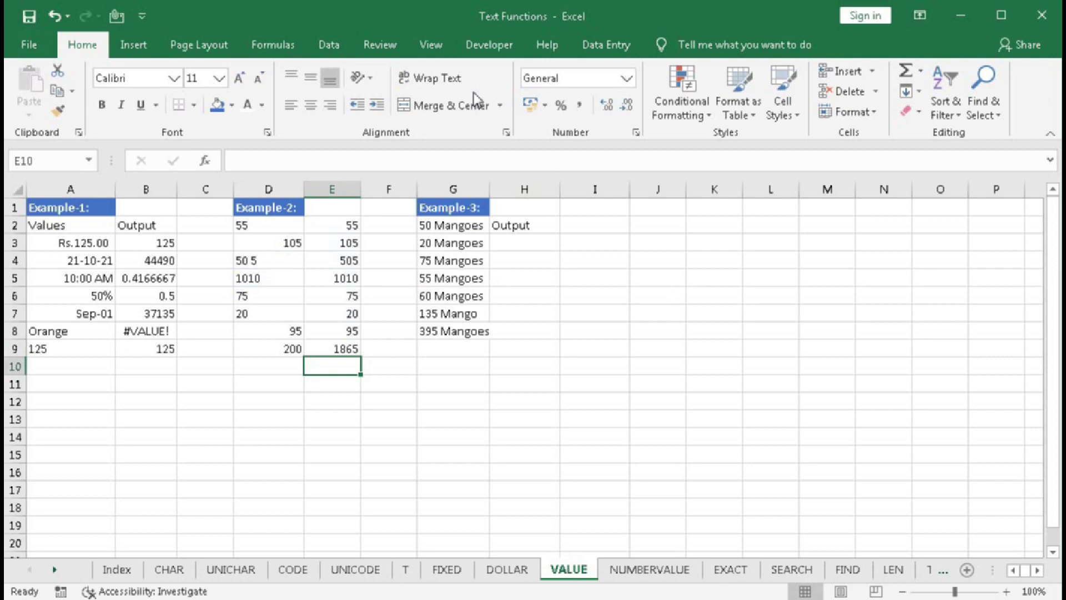
pyautogui.hotkey('ctrl', 'z')
pyautogui.click(348, 350)
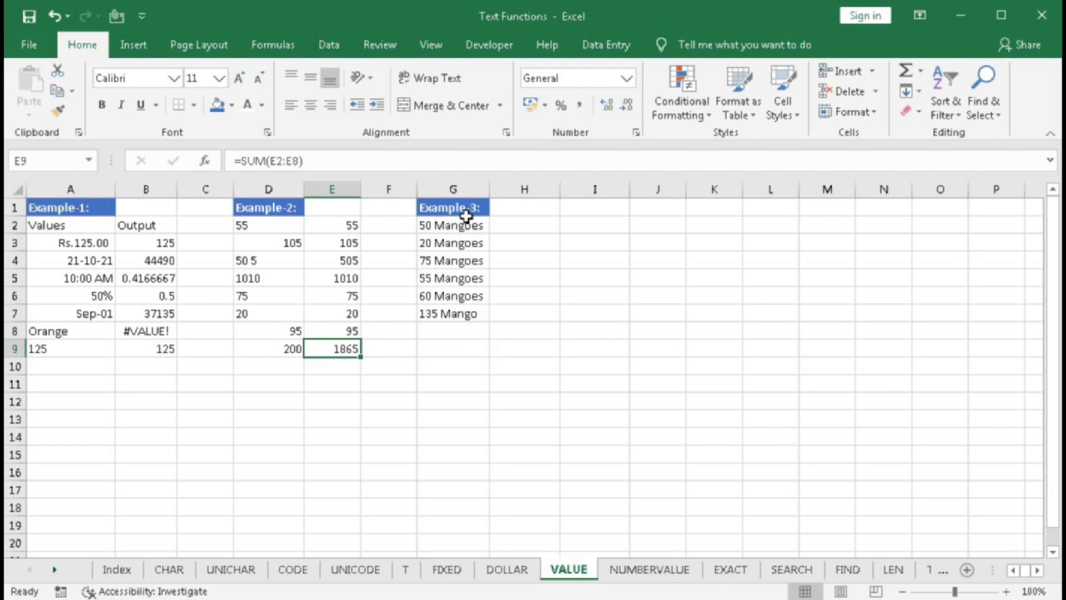
# Begin a LEFT formula in H2 on the first Example-3 entry, G2, with FIND supplying the number of characters.
pyautogui.click(450, 226)
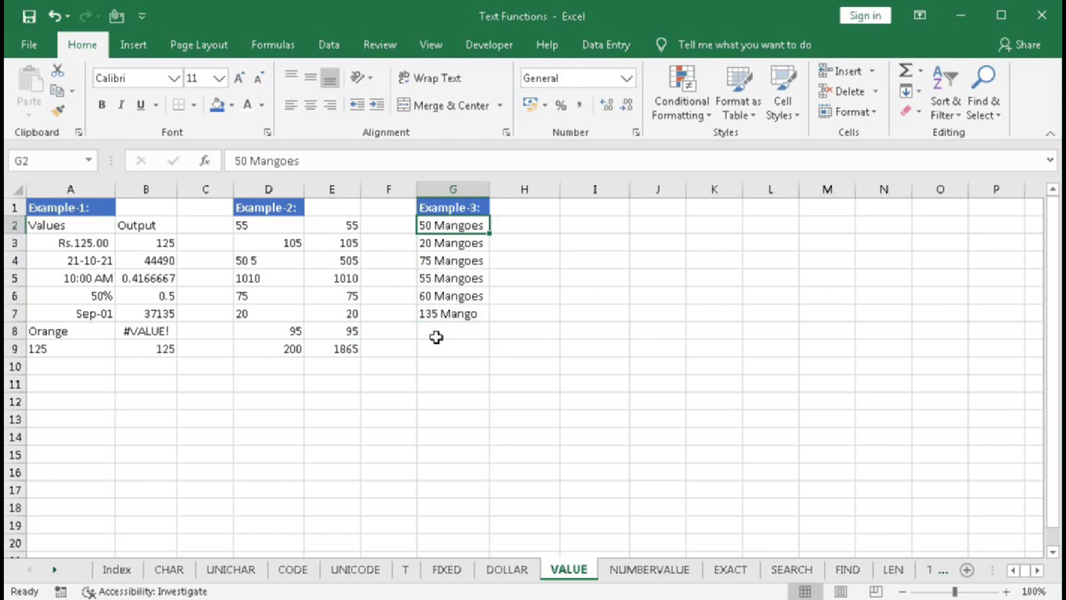
pyautogui.keyDown('shift'); pyautogui.click(433, 316); pyautogui.keyUp('shift')
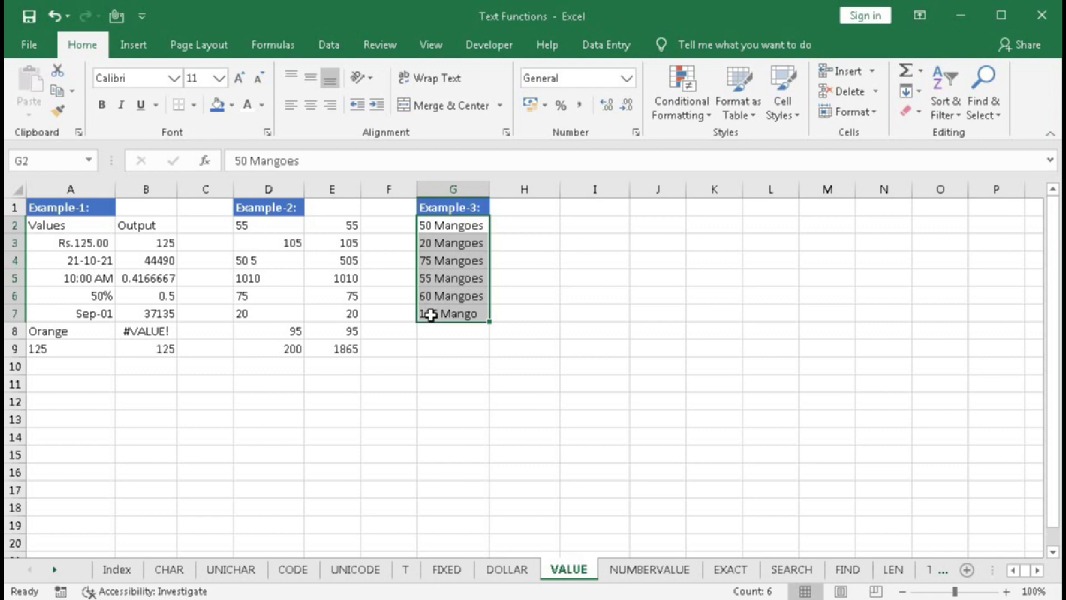
pyautogui.click(511, 228)
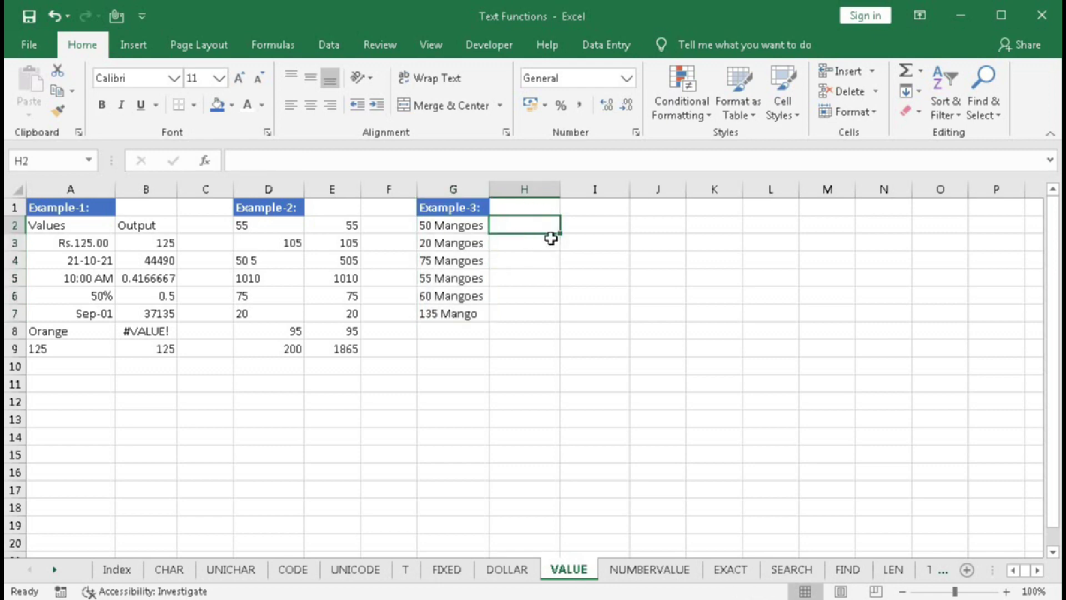
pyautogui.write('=')
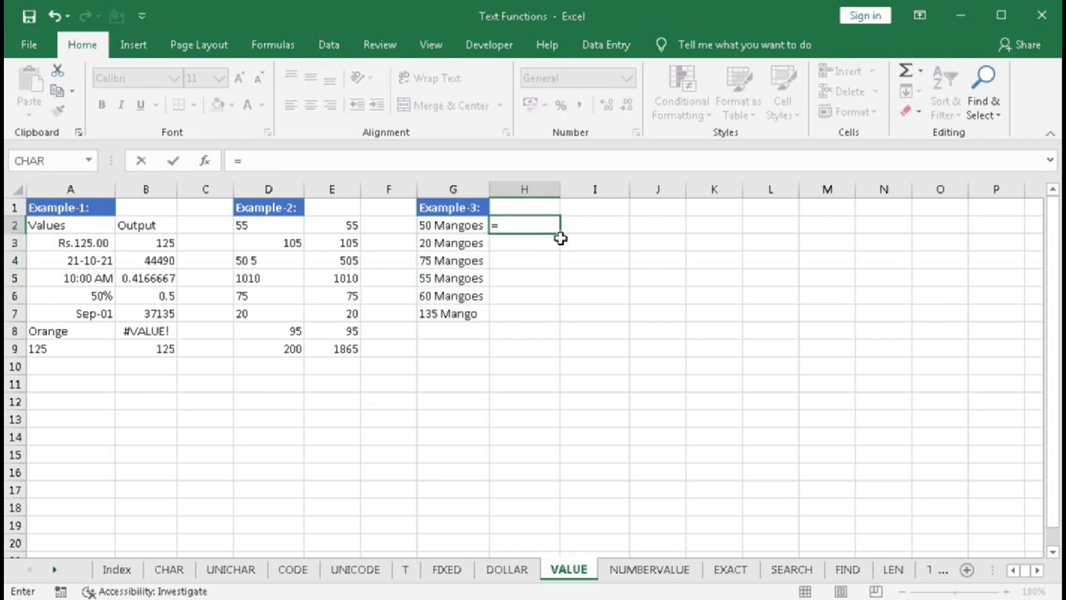
pyautogui.write('lef')
pyautogui.press('Tab')
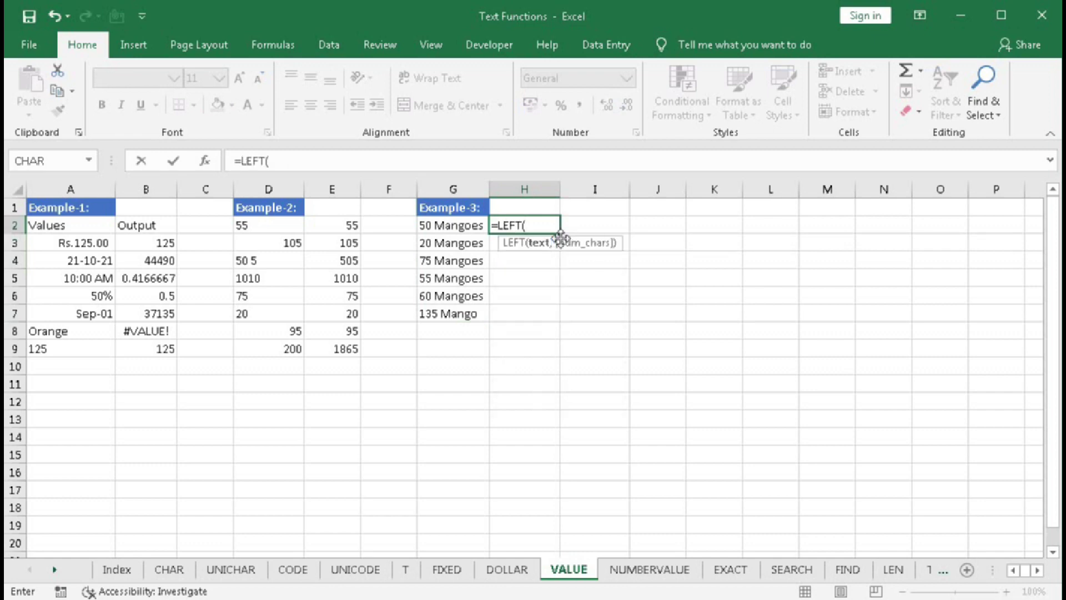
pyautogui.click(465, 226)
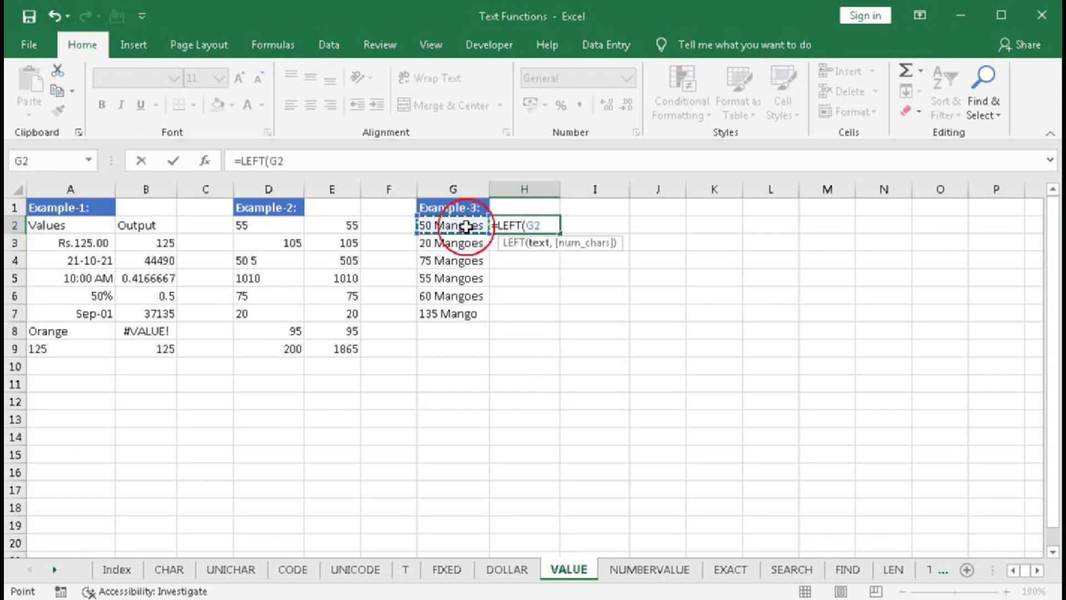
pyautogui.write(',')
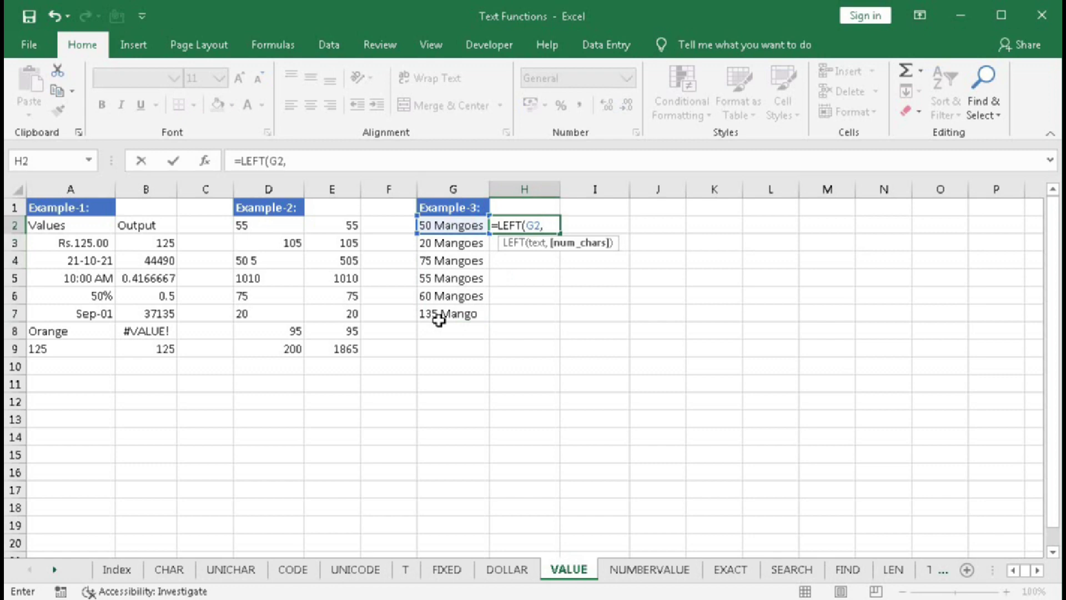
pyautogui.write('FIND(')
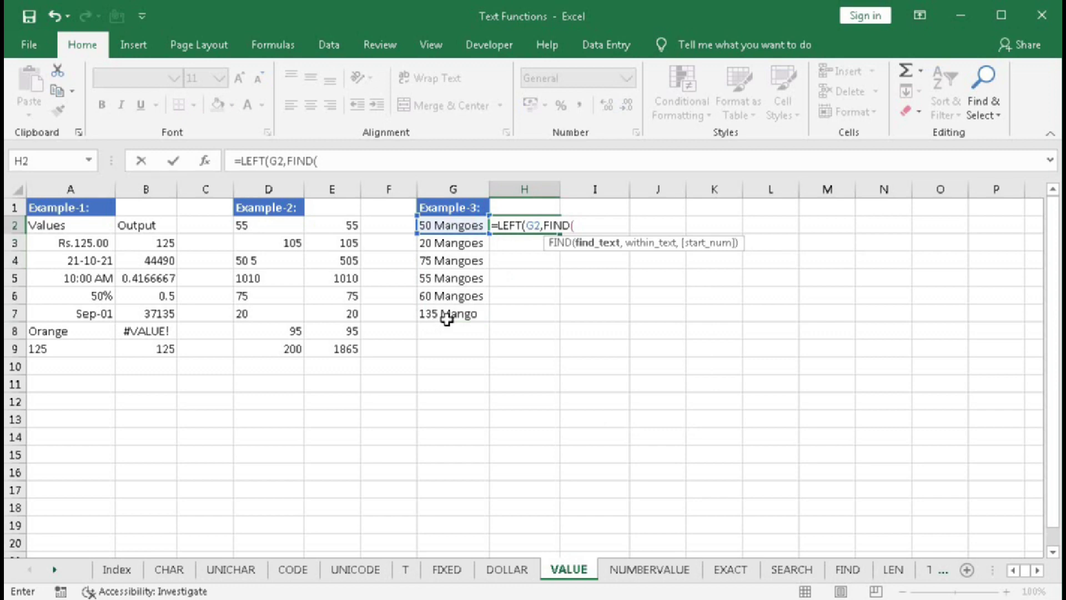
pyautogui.click(447, 227)
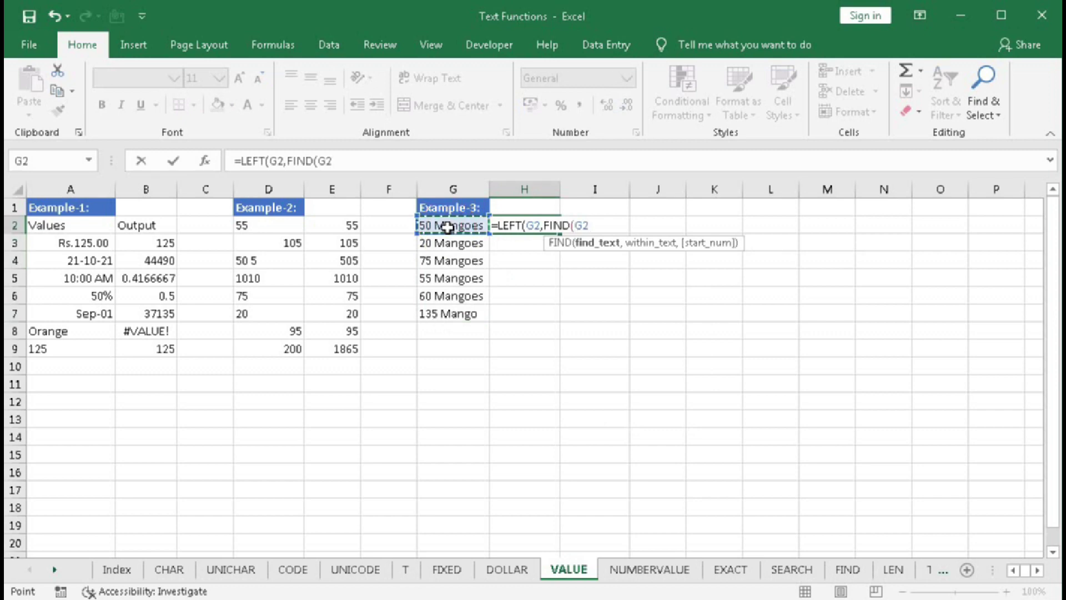
pyautogui.write(',')
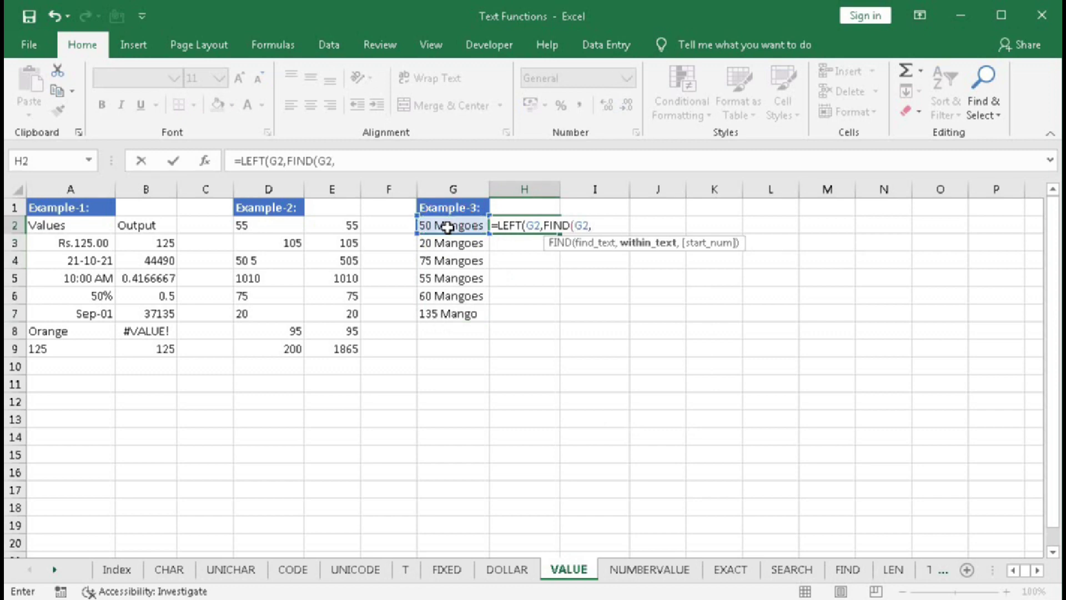
pyautogui.press('BackSpace')
pyautogui.press('BackSpace')
pyautogui.press('BackSpace')
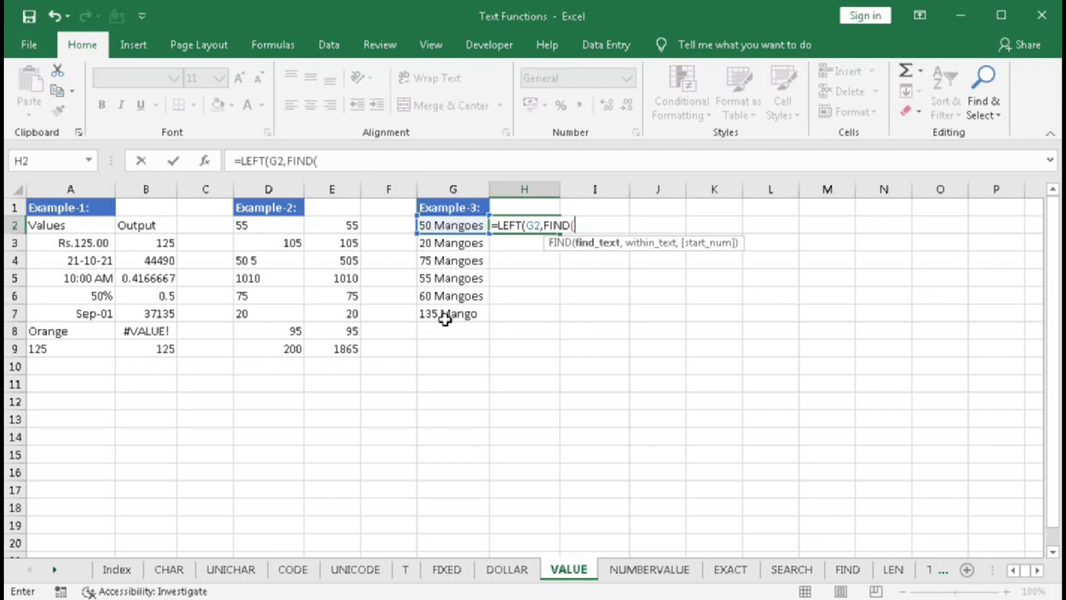
# Complete the H2 formula as =LEFT(G2,FIND(" ",G2)) to extract the characters up to the space, accepting the closing-parenthesis correction.
pyautogui.write('" ",')
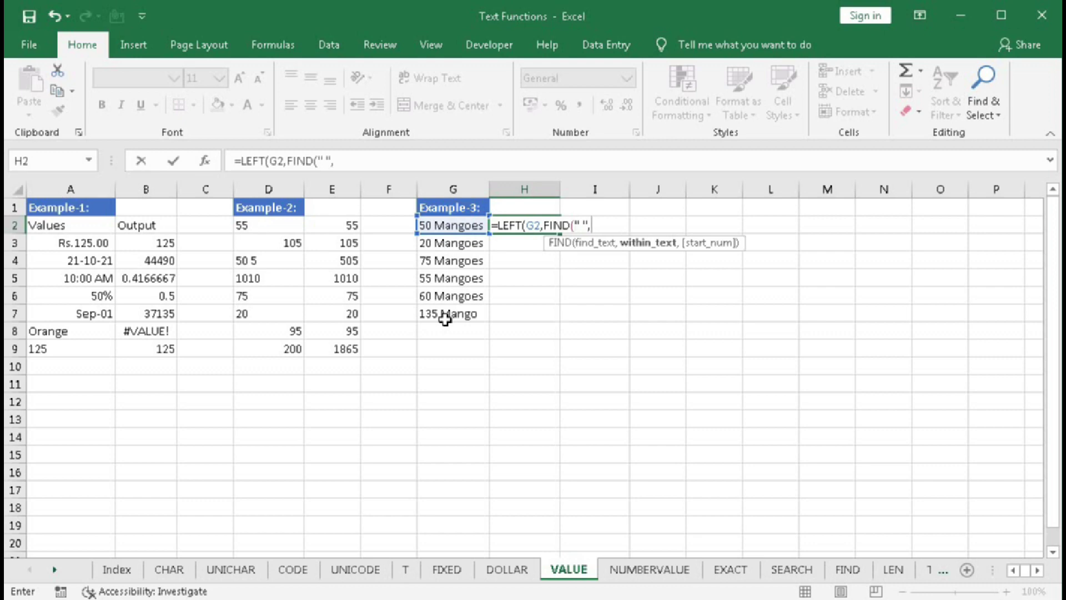
pyautogui.click(591, 245)
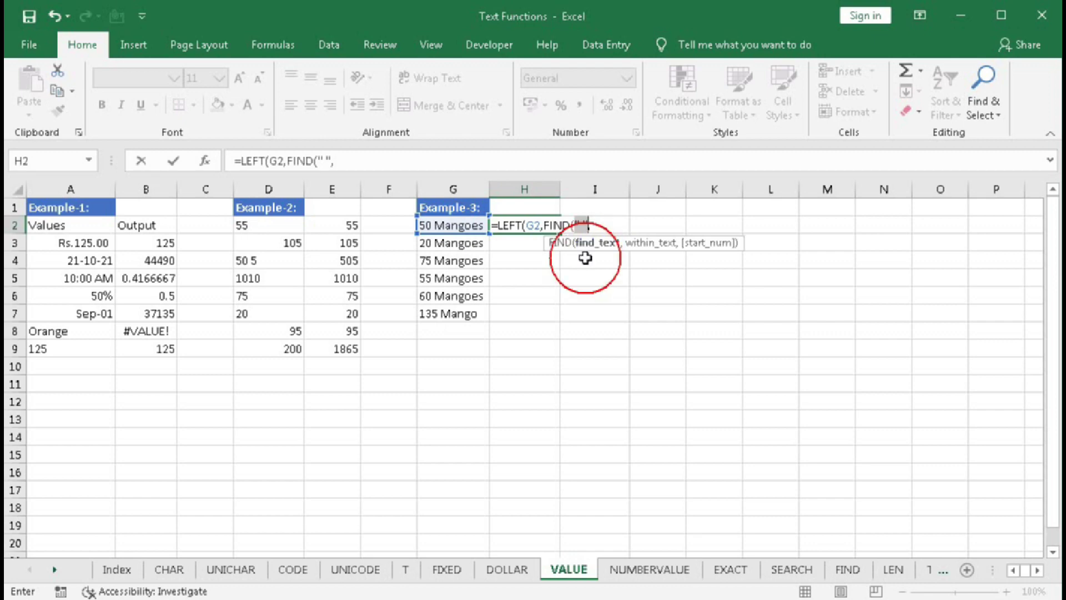
pyautogui.click(634, 244)
pyautogui.click(454, 227)
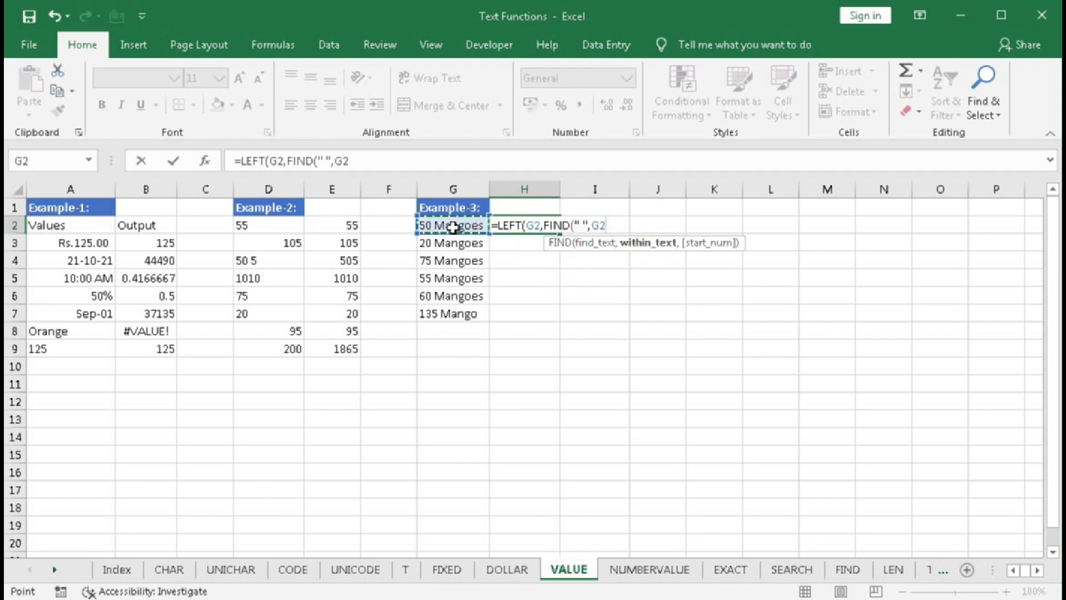
pyautogui.write(',')
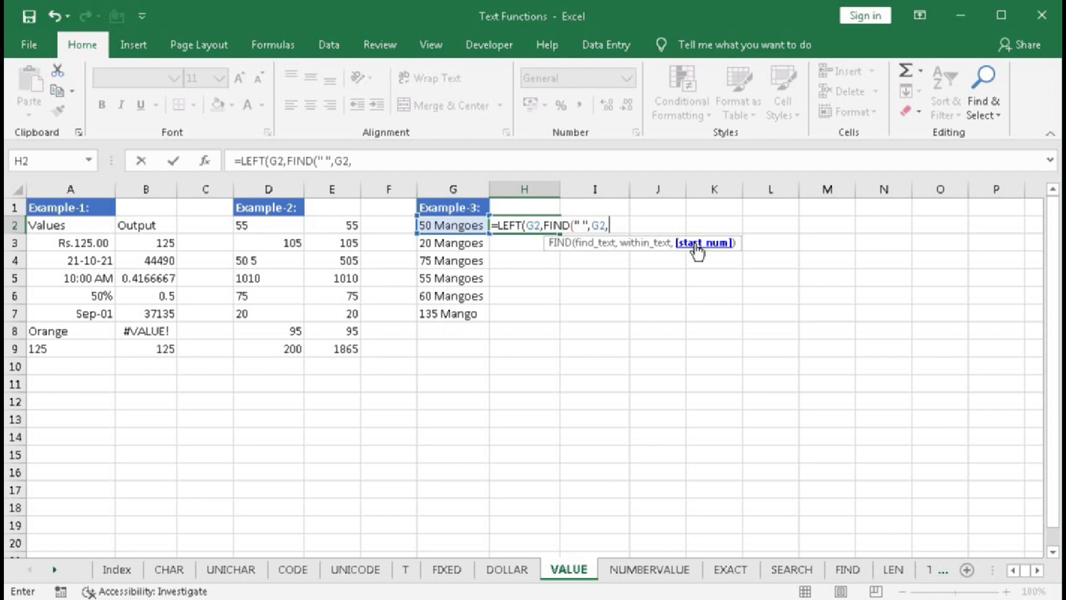
pyautogui.press('BackSpace')
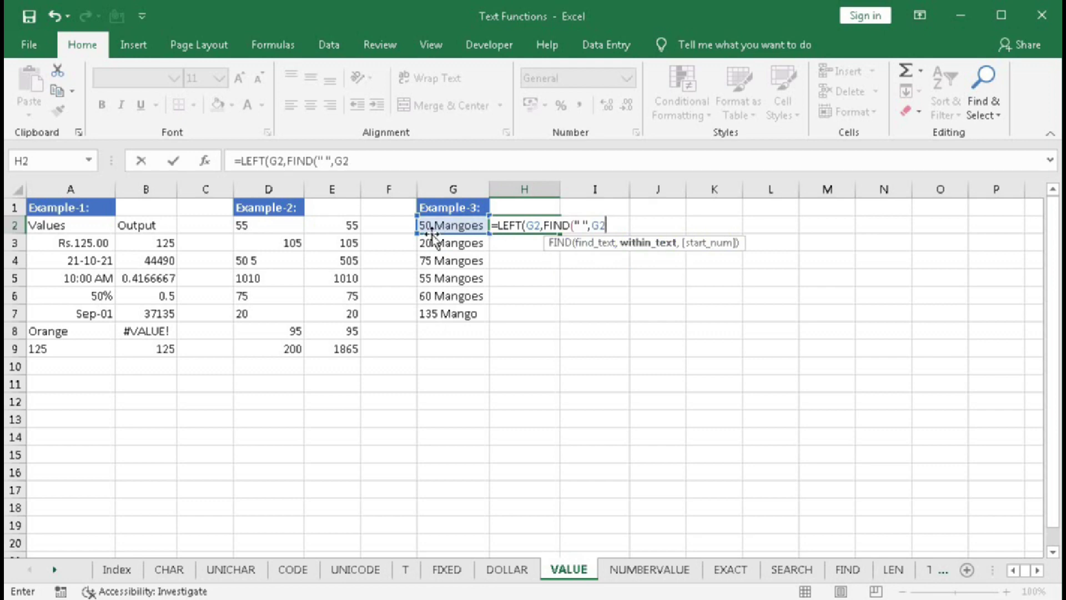
pyautogui.write(')')
pyautogui.press('Return')
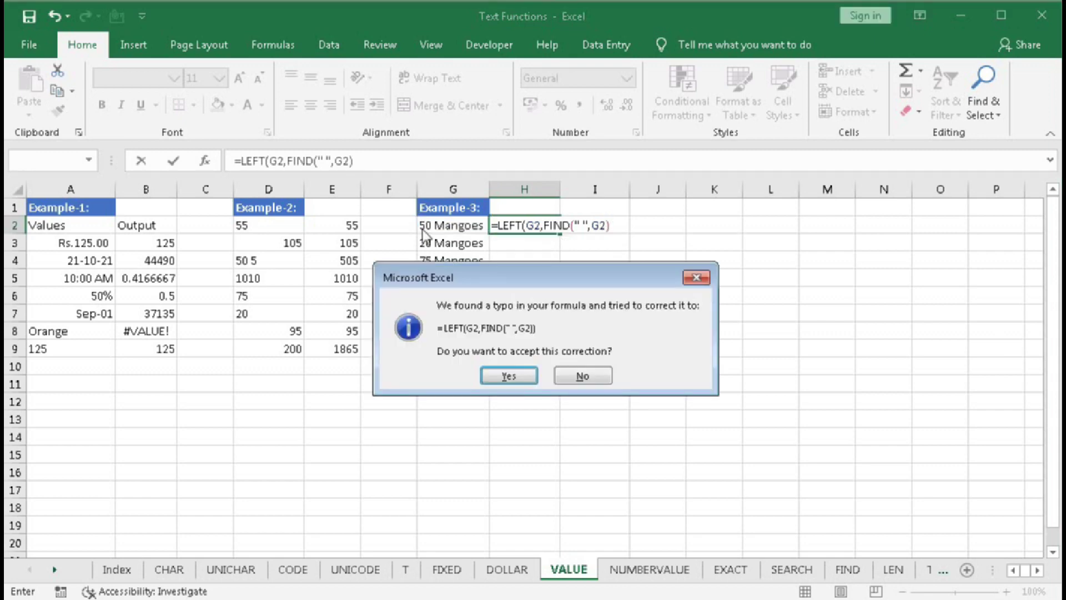
pyautogui.press('Return')
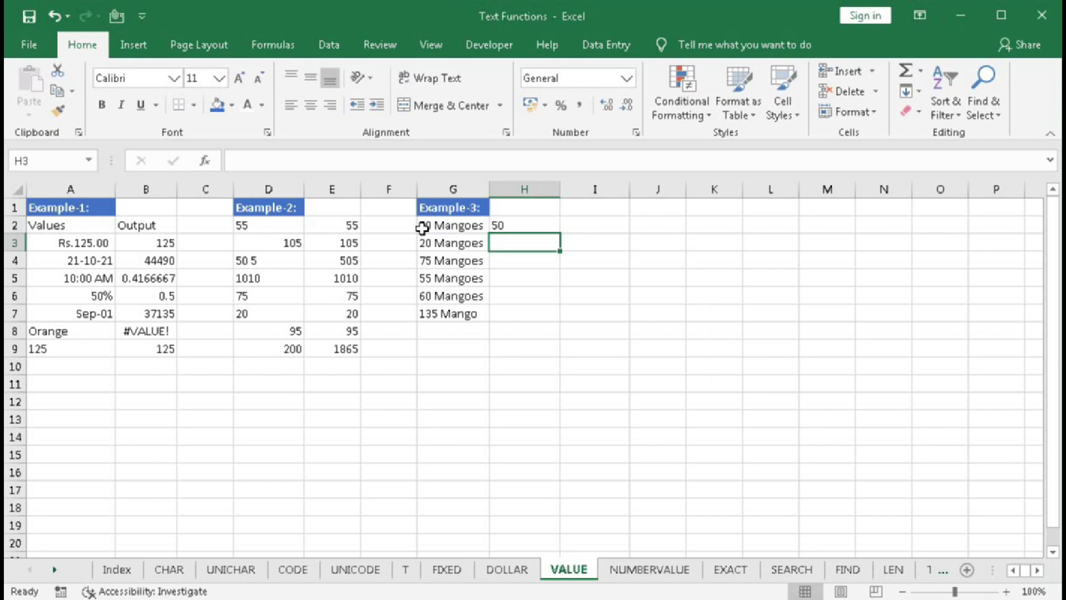
# Fill the H2 formula down to H7 and total the extracted entries in H8 with =SUM(H2:H7).
pyautogui.click(536, 226)
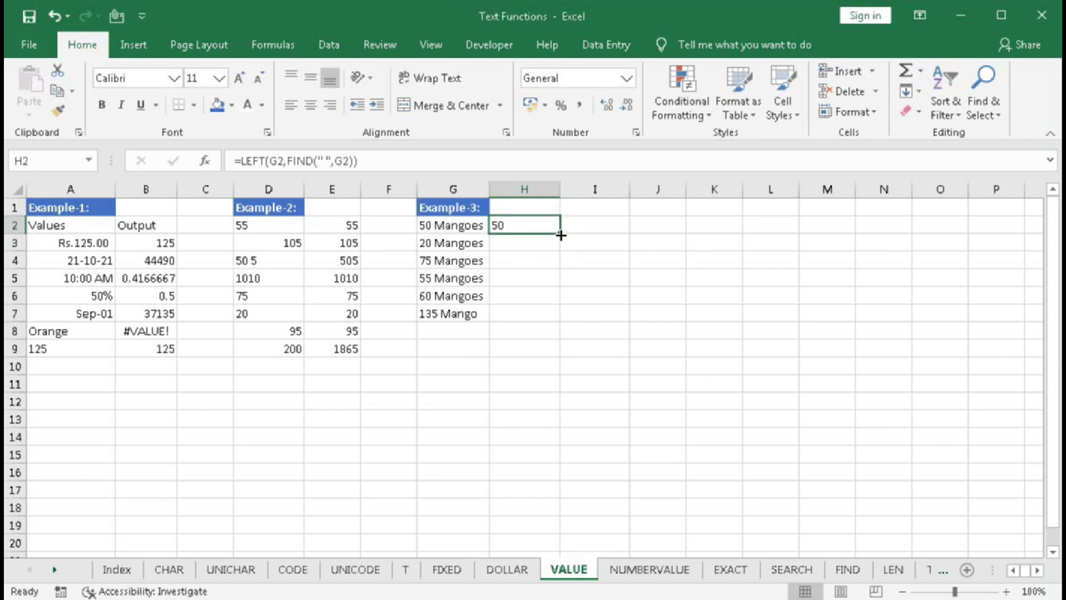
pyautogui.moveTo(560, 233); pyautogui.dragTo(552, 315)
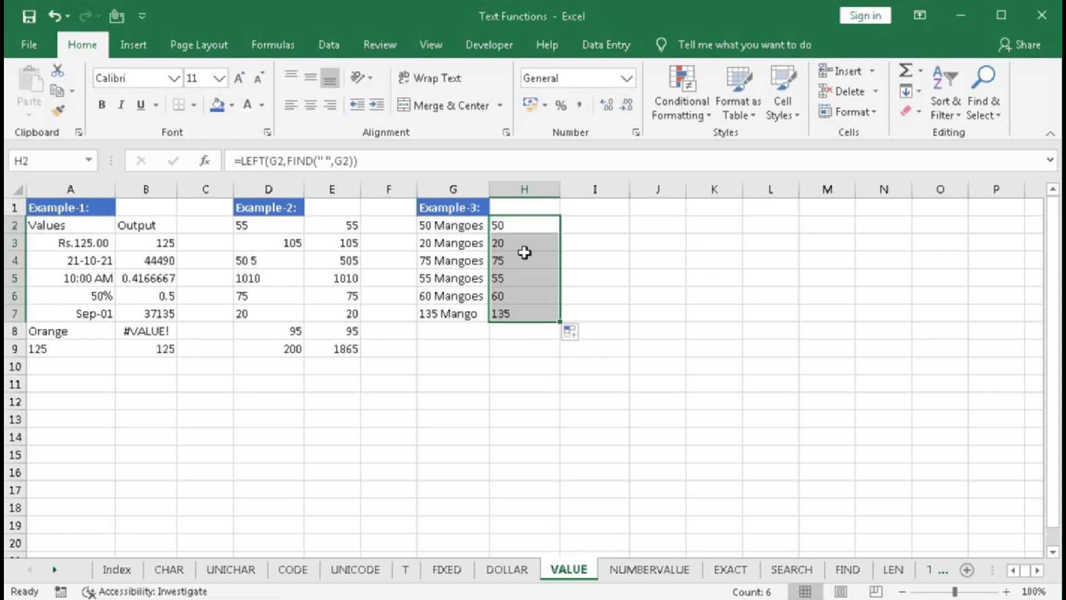
pyautogui.click(505, 330)
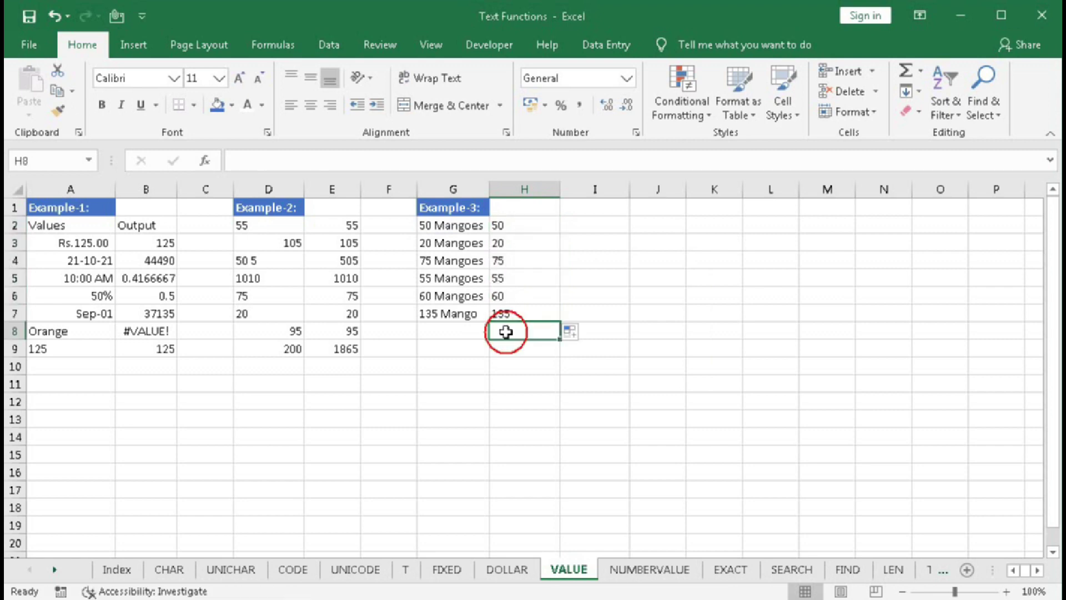
pyautogui.click(906, 72)
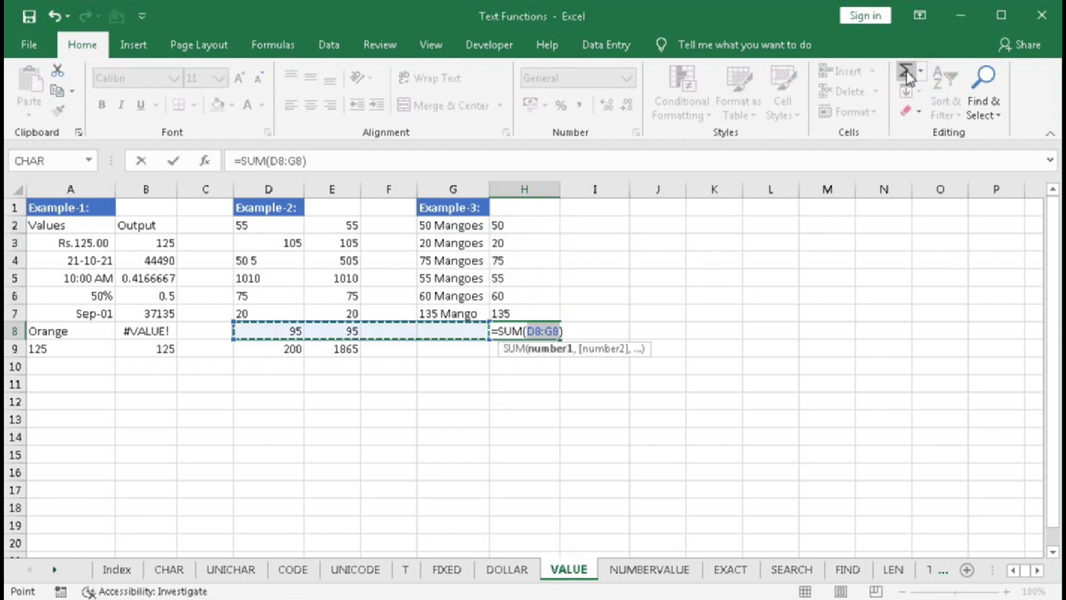
pyautogui.moveTo(502, 226); pyautogui.dragTo(516, 309)
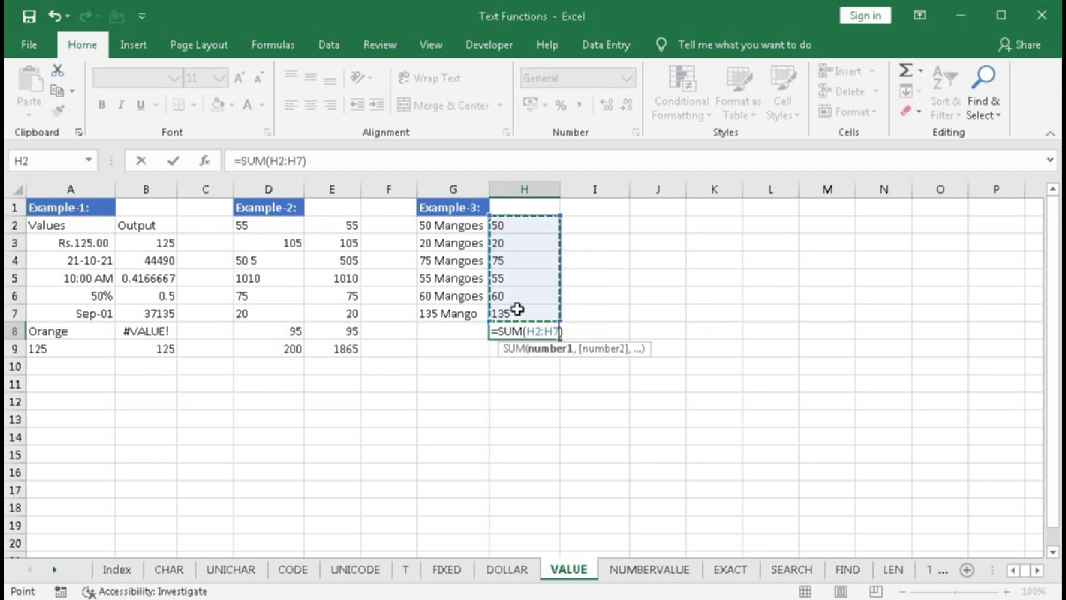
pyautogui.press('Return')
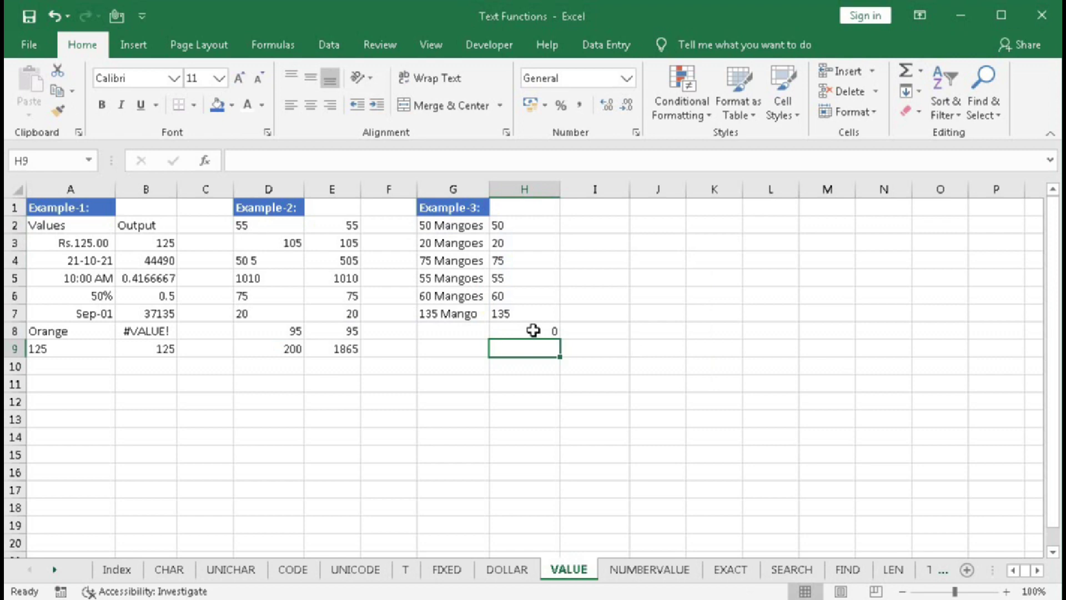
# Nest the H2 formula inside VALUE as =VALUE(LEFT(G2,FIND(" ",G2))), fill it down to H7 and check the H8 total.
pyautogui.click(531, 332)
pyautogui.click(509, 230)
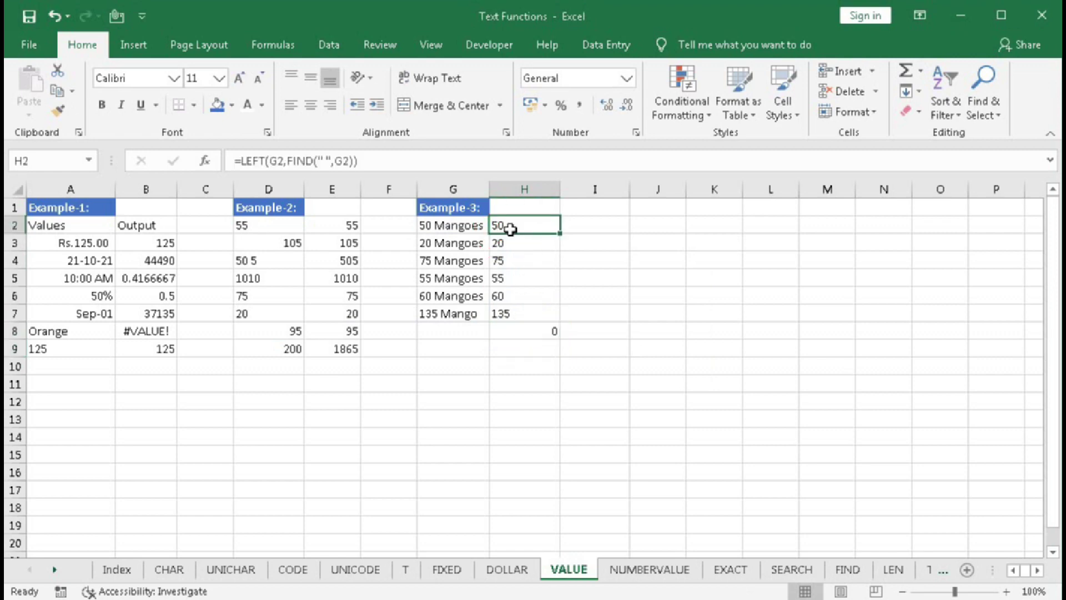
pyautogui.doubleClick(509, 227)
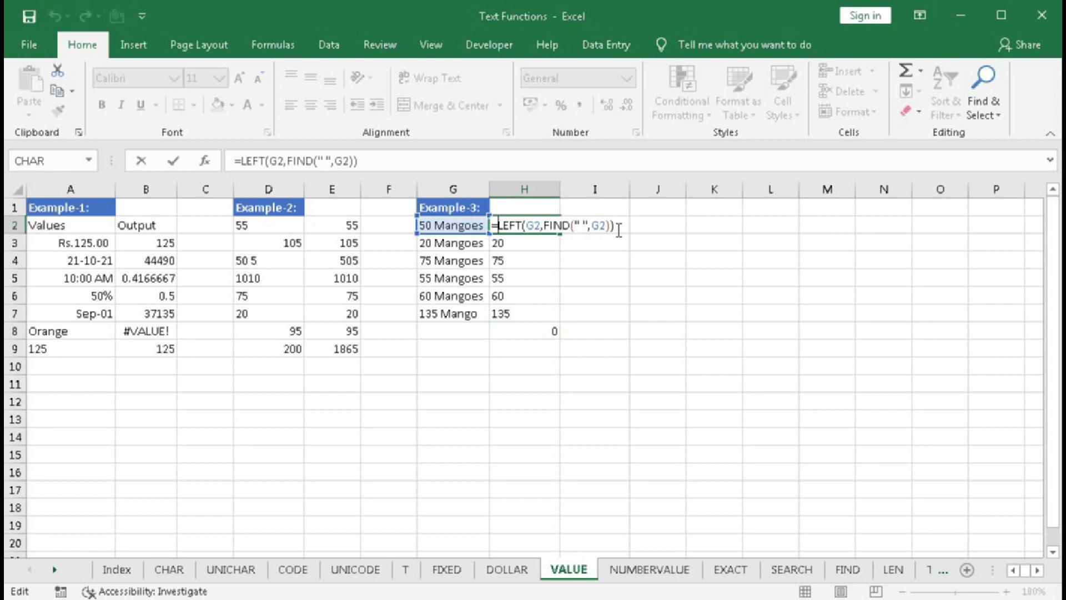
pyautogui.write('VALUE(')
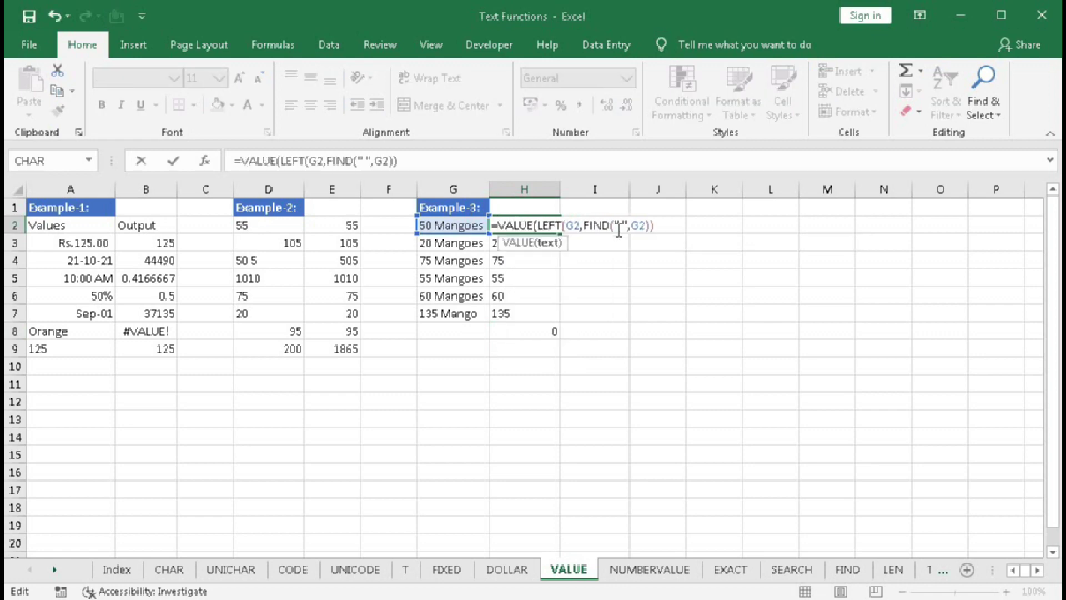
pyautogui.press('End')
pyautogui.write(')')
pyautogui.press('Return')
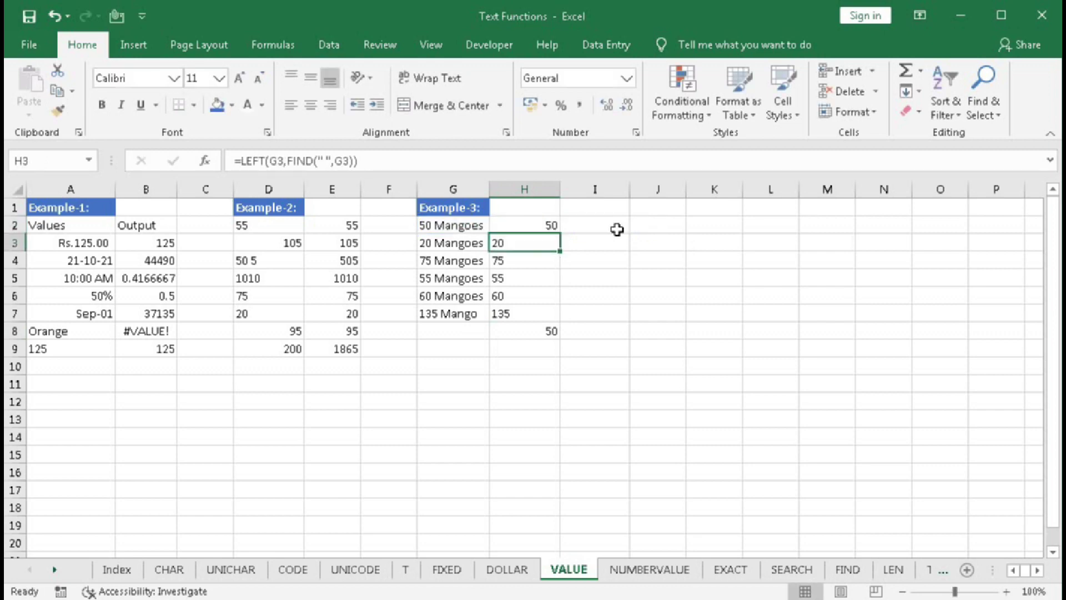
pyautogui.click(556, 226)
pyautogui.moveTo(559, 233); pyautogui.dragTo(561, 323)
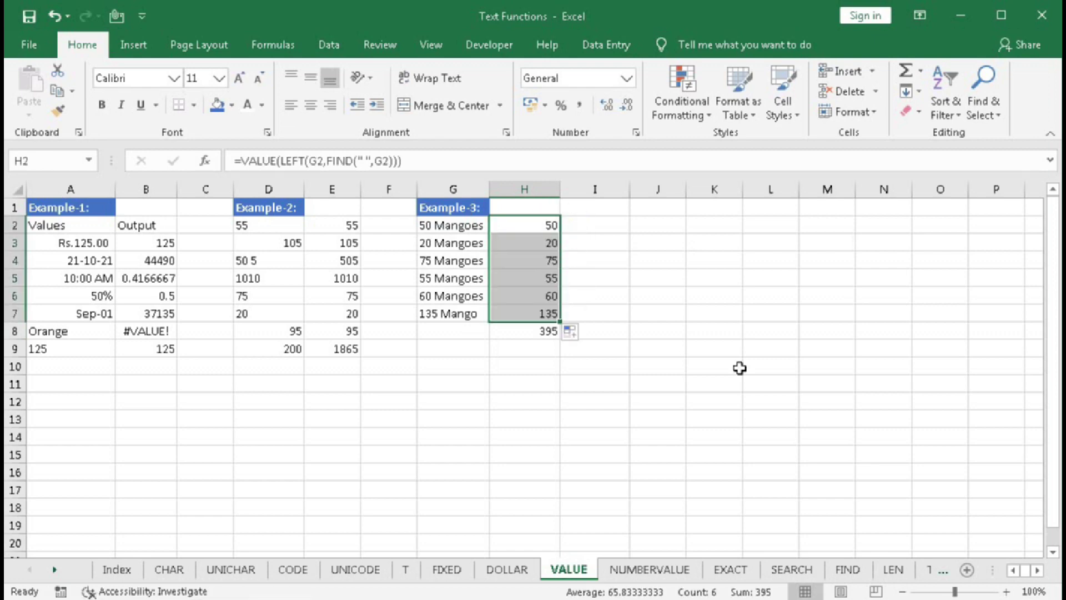
pyautogui.click(544, 332)
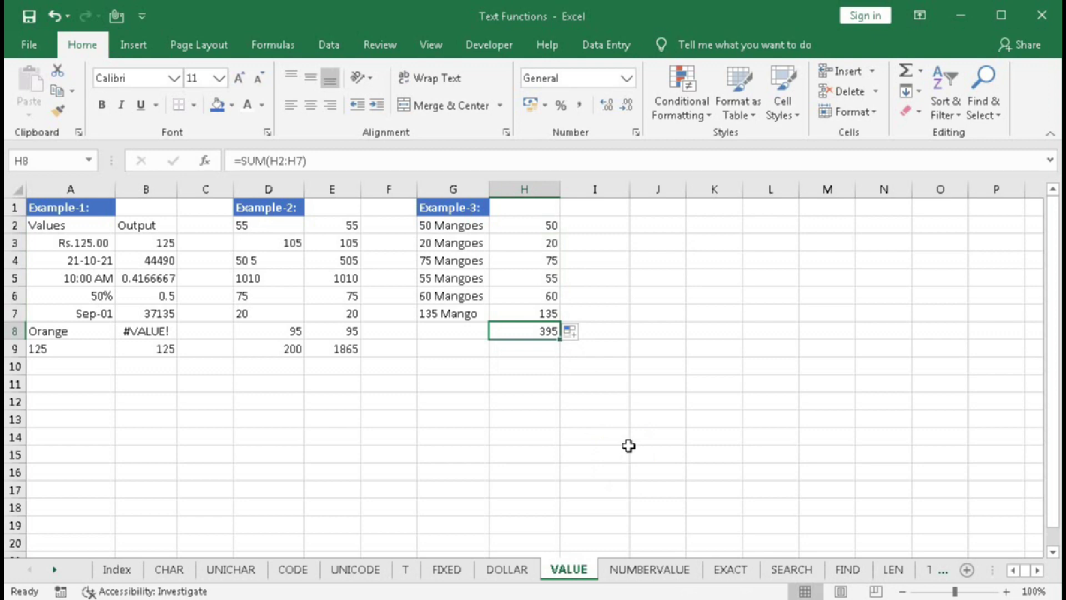
pyautogui.click(527, 227)
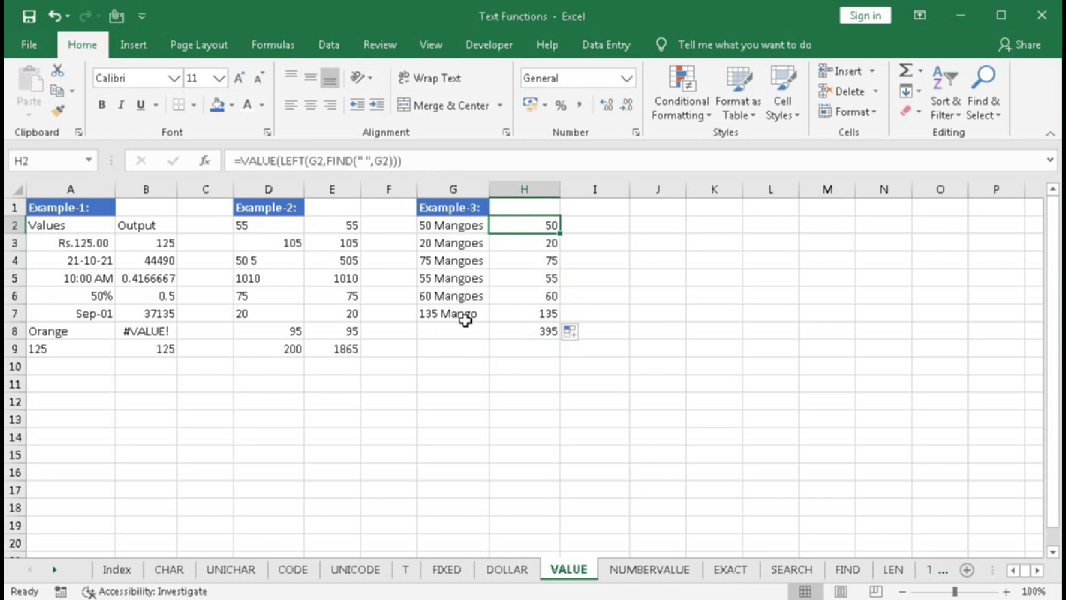
# Fill the H8 total across into G8 and inspect the resulting =SUM(G2:G7) formula.
pyautogui.click(501, 334)
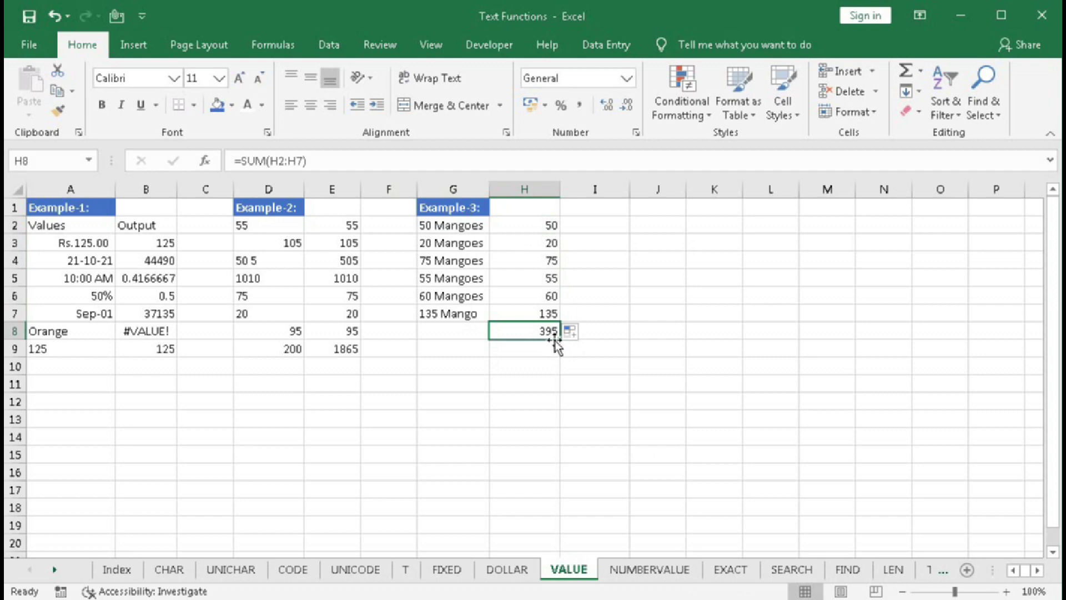
pyautogui.moveTo(559, 340); pyautogui.dragTo(448, 331)
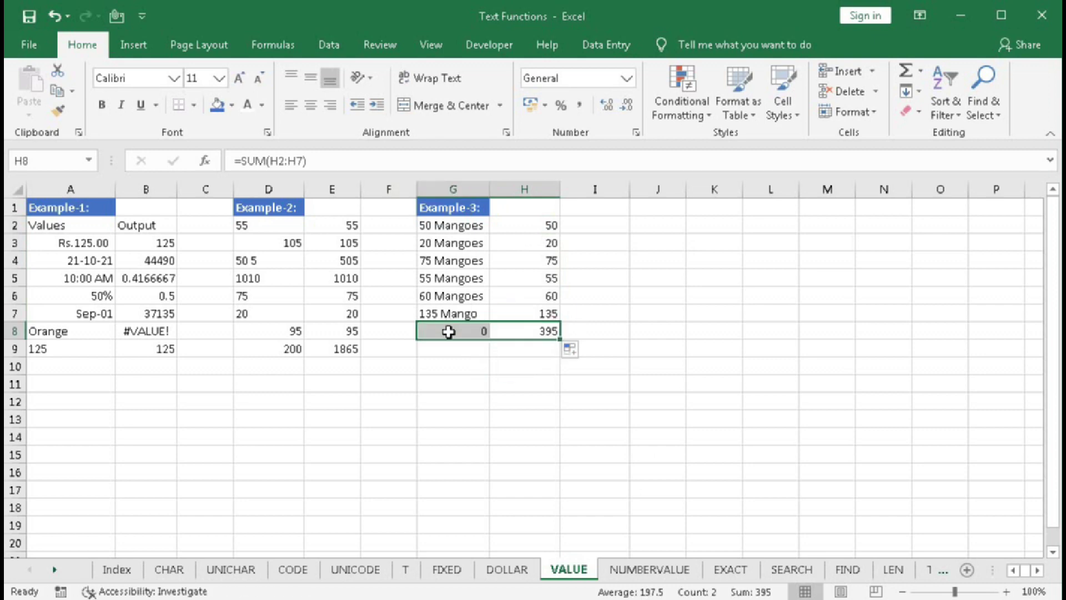
pyautogui.click(451, 332)
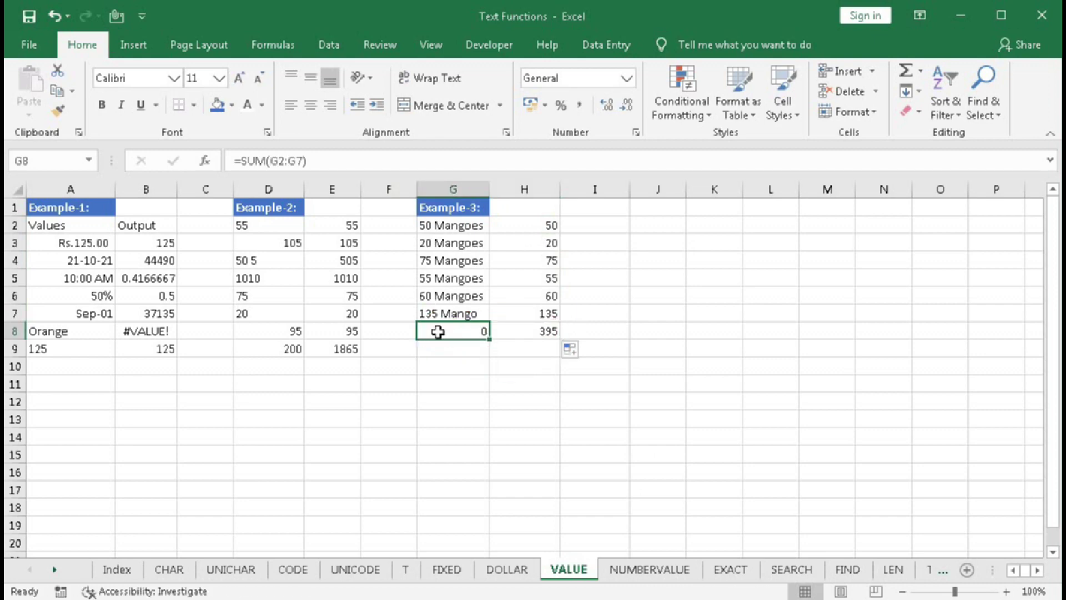
pyautogui.press('F2')
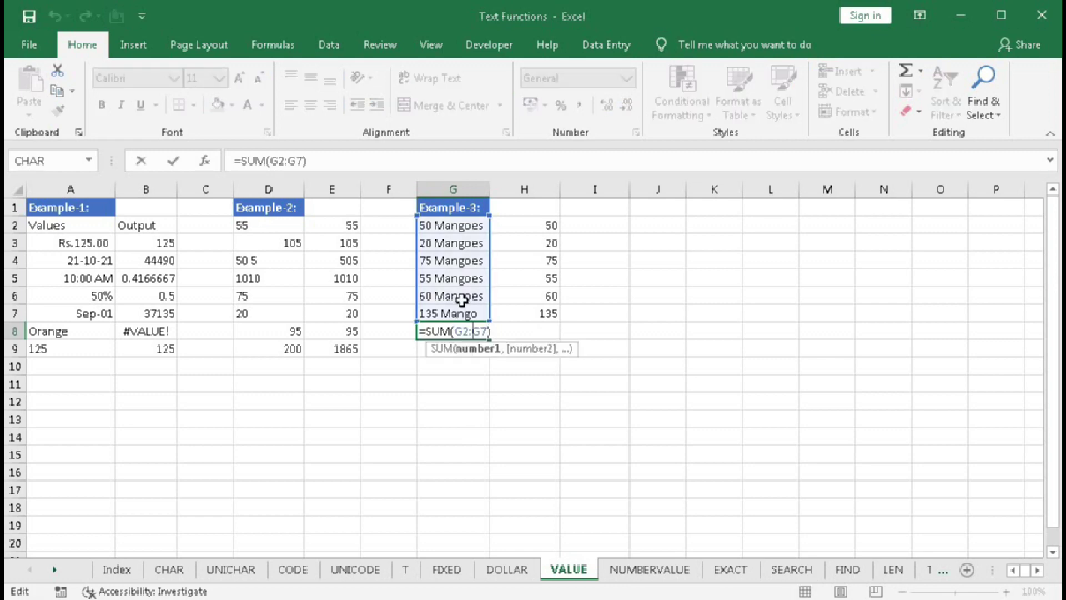
pyautogui.click(475, 349)
pyautogui.hotkey('ctrl', 'Return')
# Review the nested VALUE, LEFT and FIND formula in H2 without changing it.
pyautogui.click(527, 226)
pyautogui.press('F2')
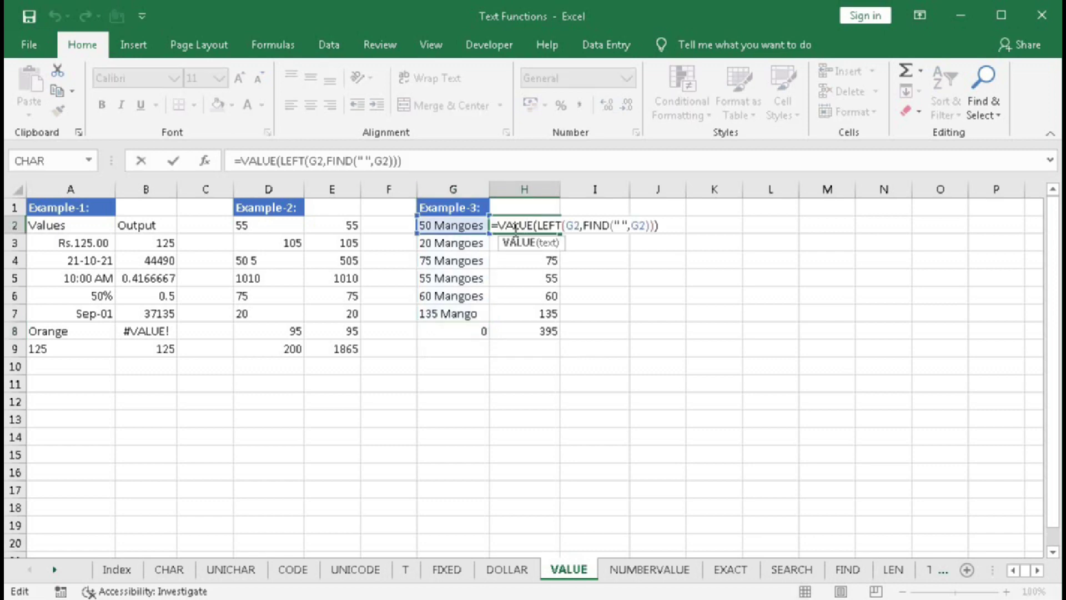
pyautogui.hotkey('ctrl', 'Return')
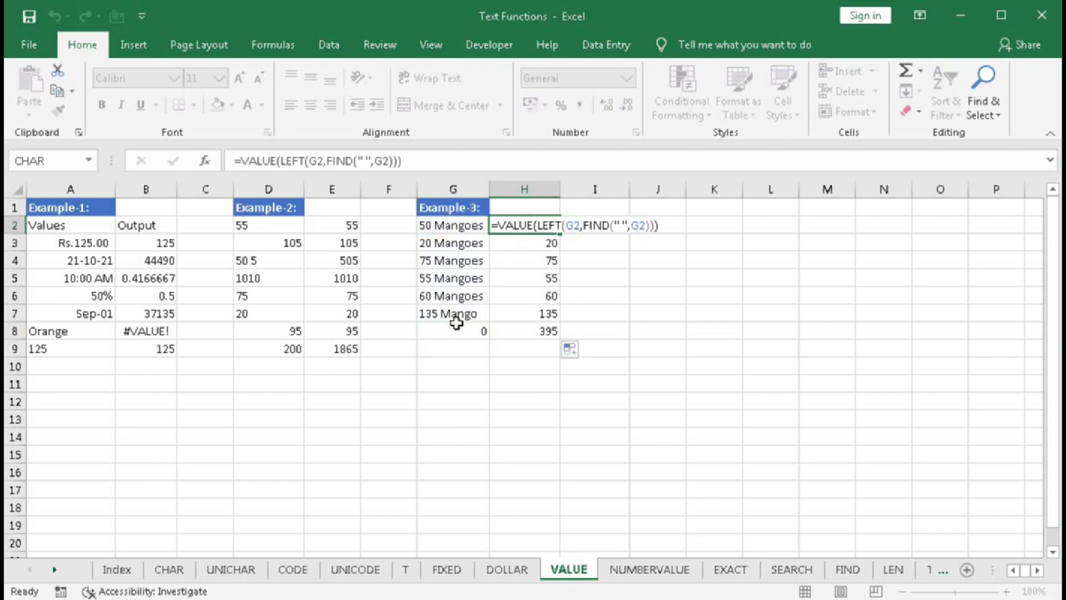
# Clear the total in G8 and begin a SUMPRODUCT formula in its place.
pyautogui.click(454, 331)
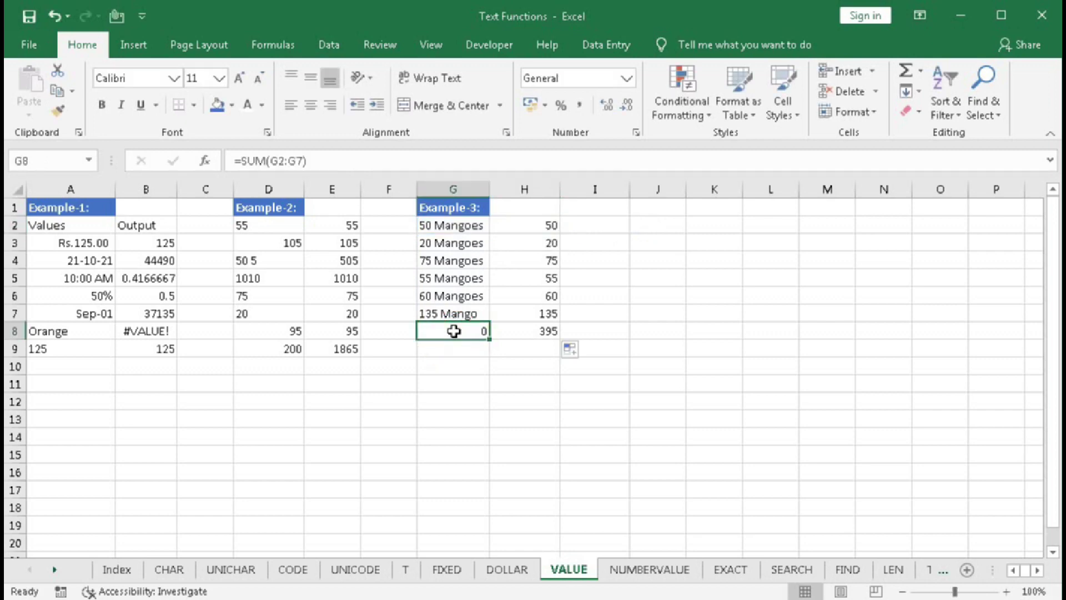
pyautogui.press('Delete')
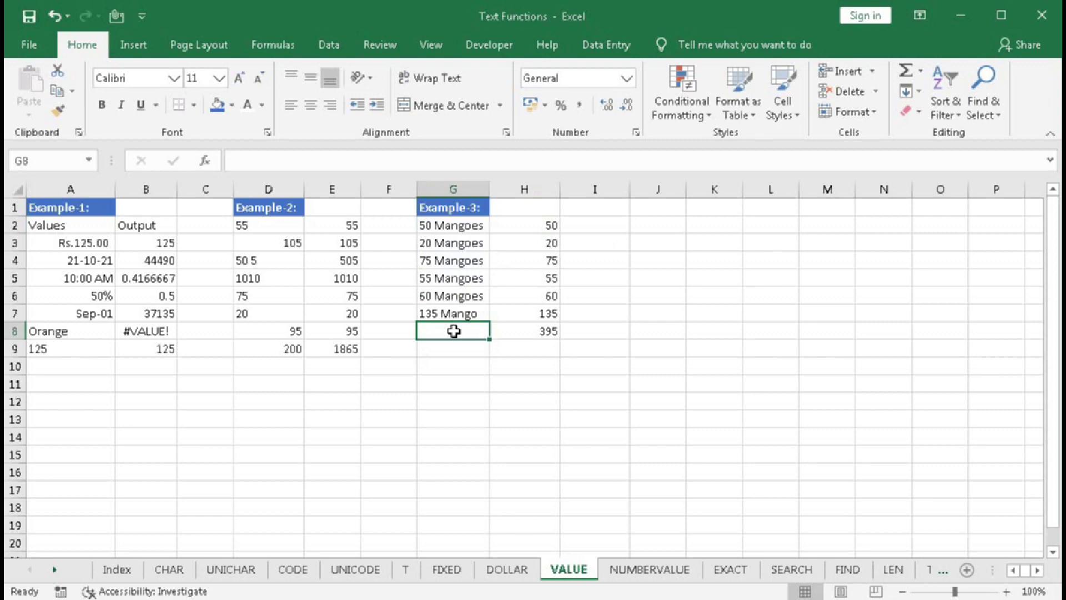
pyautogui.write('=')
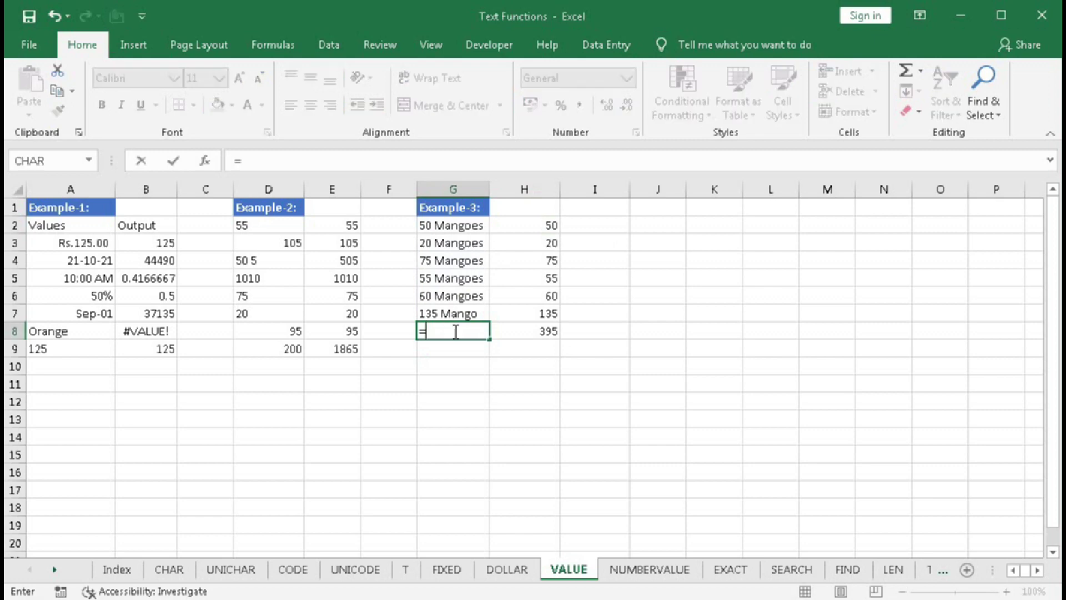
pyautogui.write('sum')
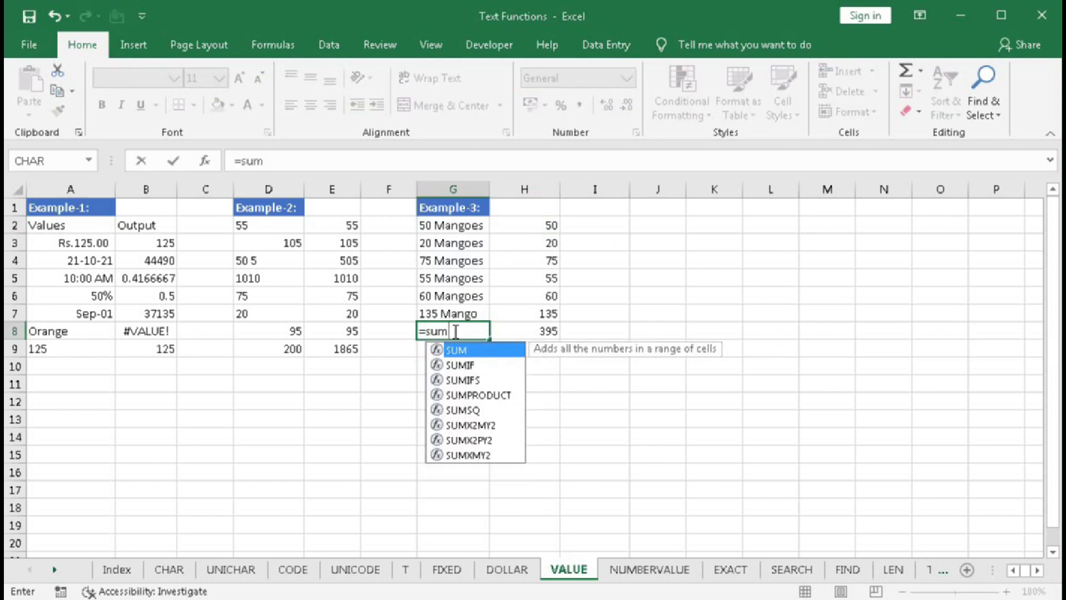
pyautogui.press('Down')
pyautogui.press('Down')
pyautogui.press('Down')
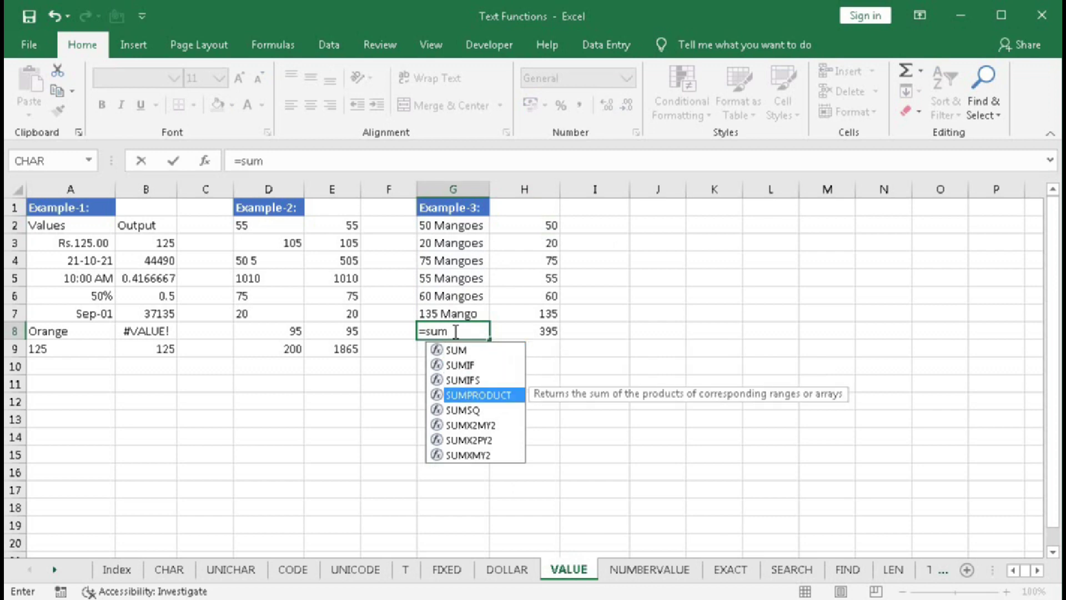
pyautogui.press('Tab')
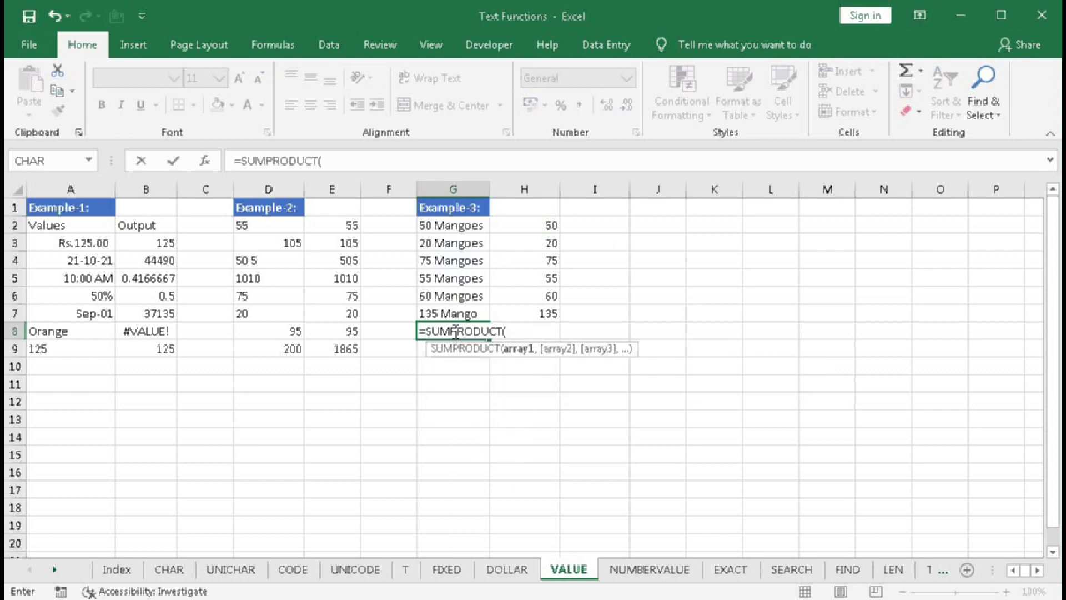
# Complete the G8 formula as =SUMPRODUCT(--(LEFT(G2:G7,FIND(" ",G2:G7)))), accepting the closing-parenthesis correction.
pyautogui.write('--(lef')
pyautogui.press('Tab')
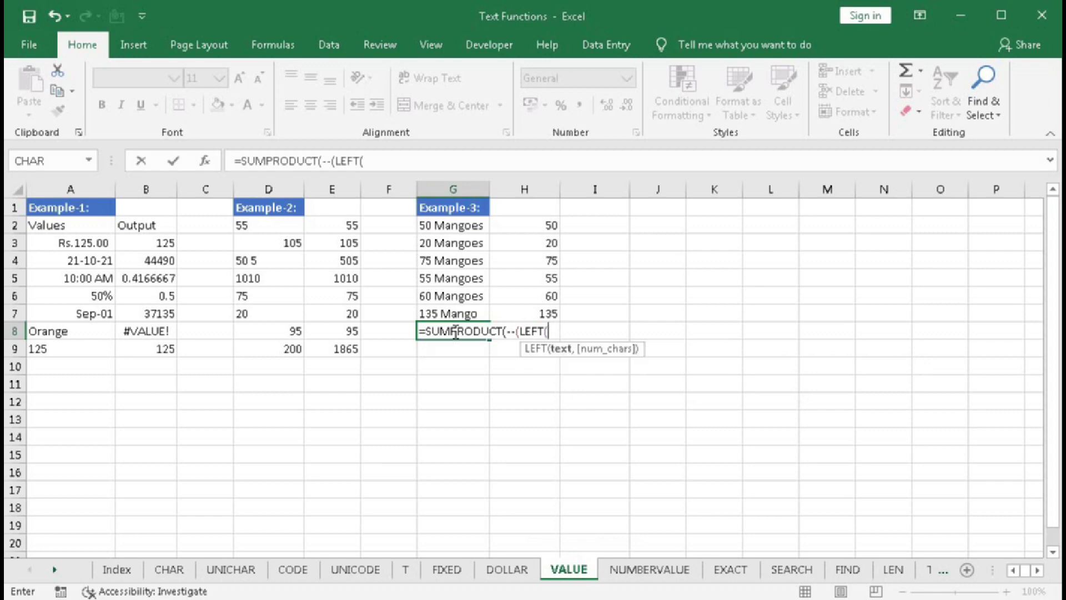
pyautogui.moveTo(439, 226); pyautogui.dragTo(434, 309)
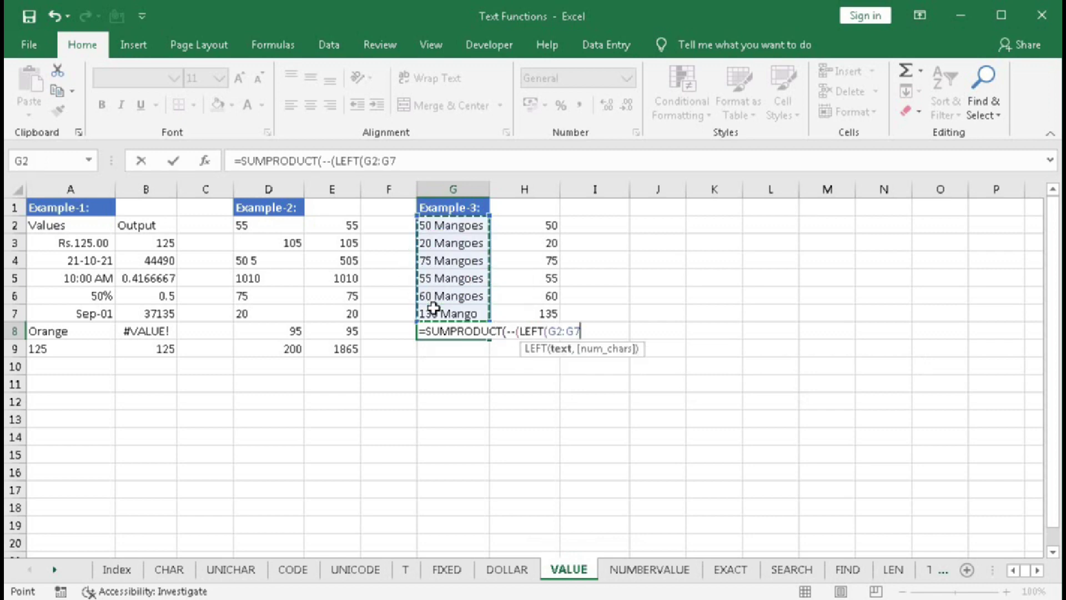
pyautogui.write(',')
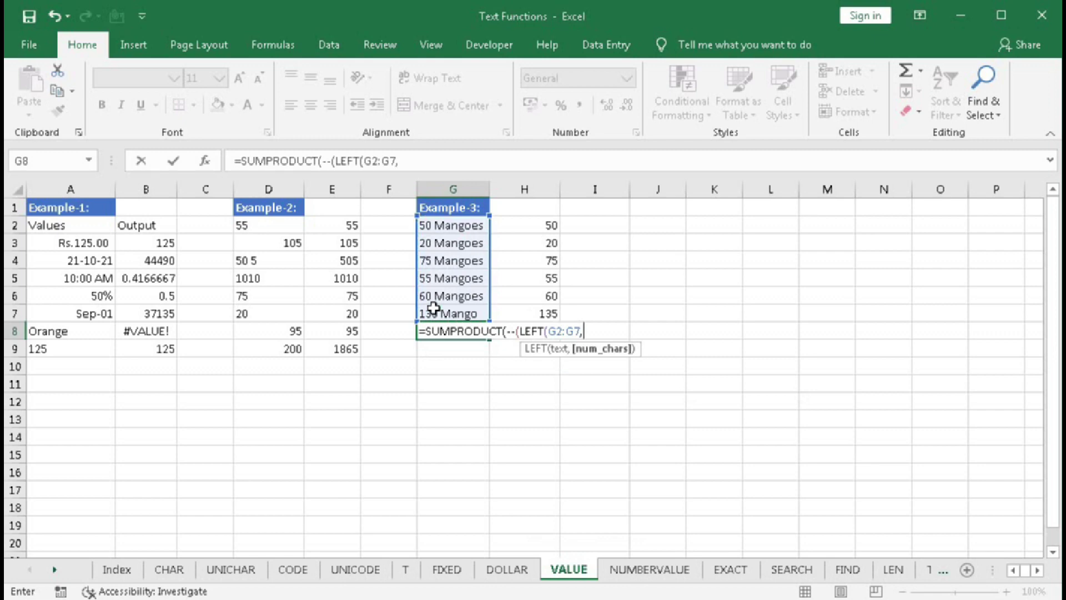
pyautogui.write('FIND(')
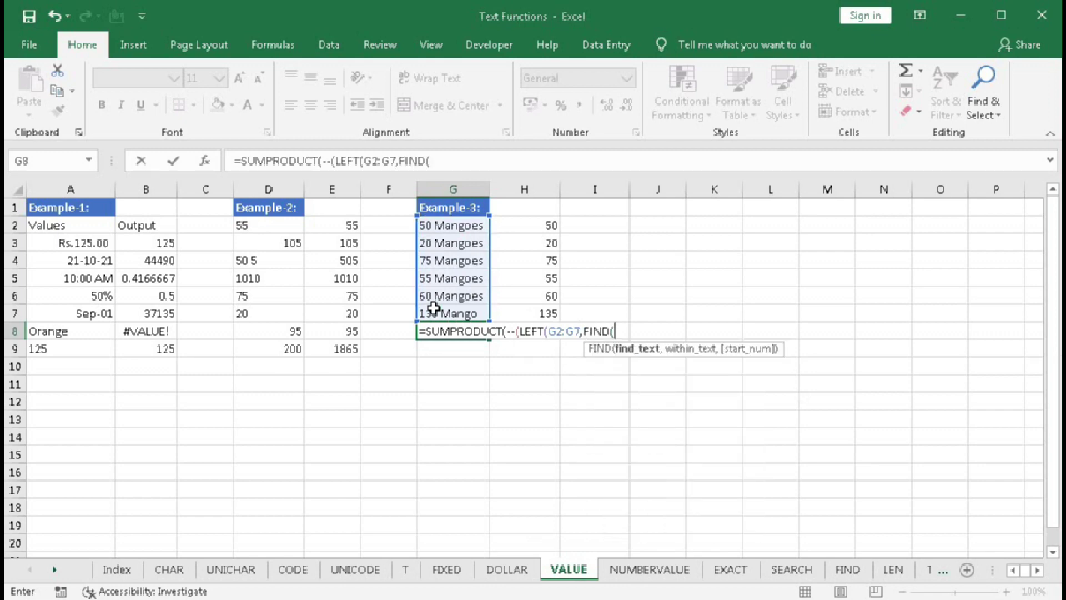
pyautogui.write('" ",')
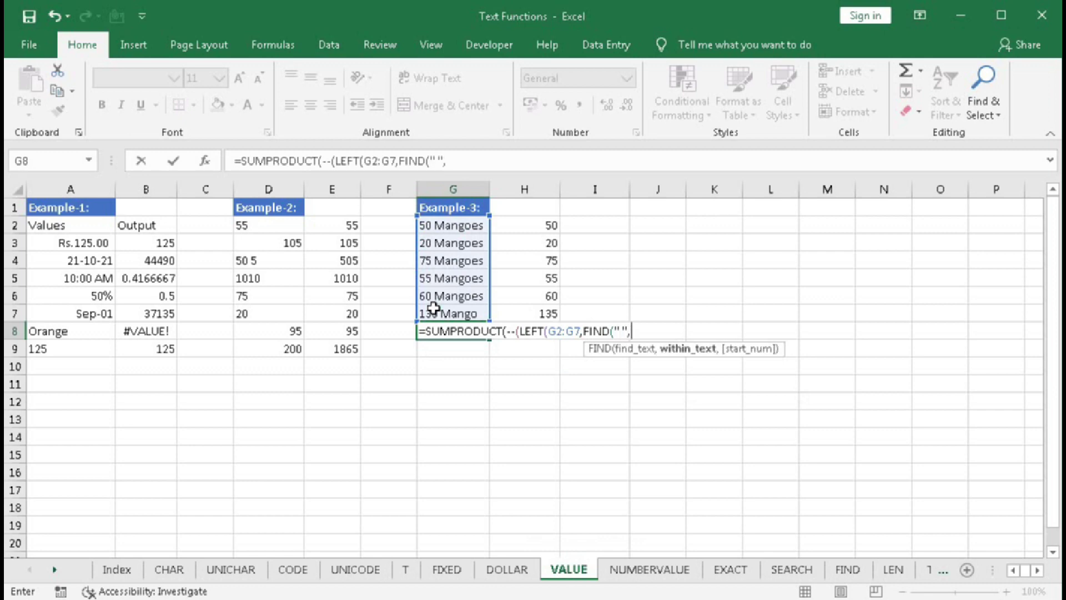
pyautogui.moveTo(454, 227); pyautogui.dragTo(453, 309)
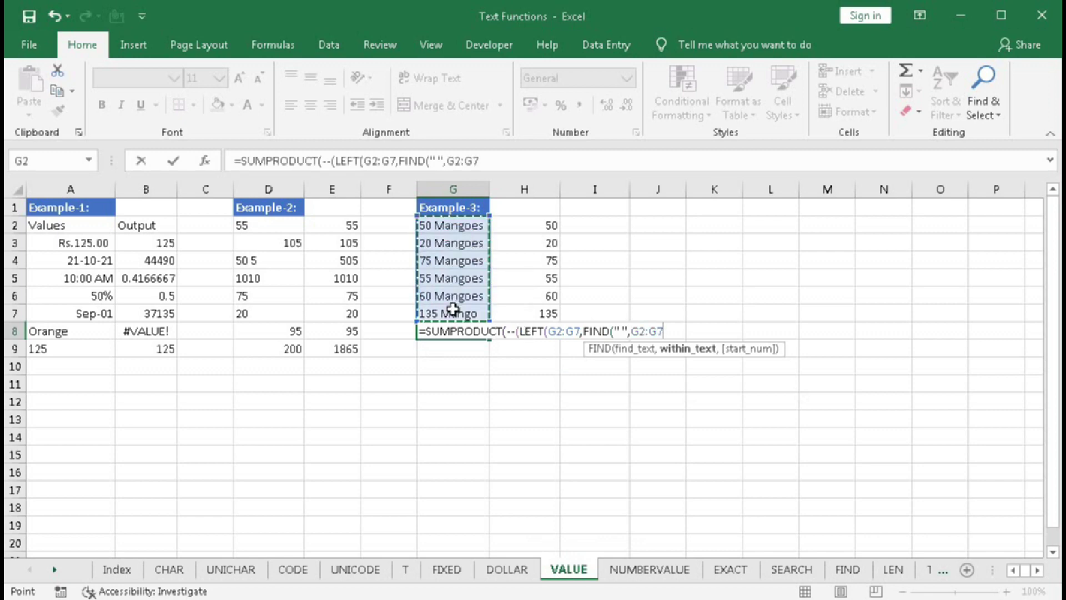
pyautogui.write(')')
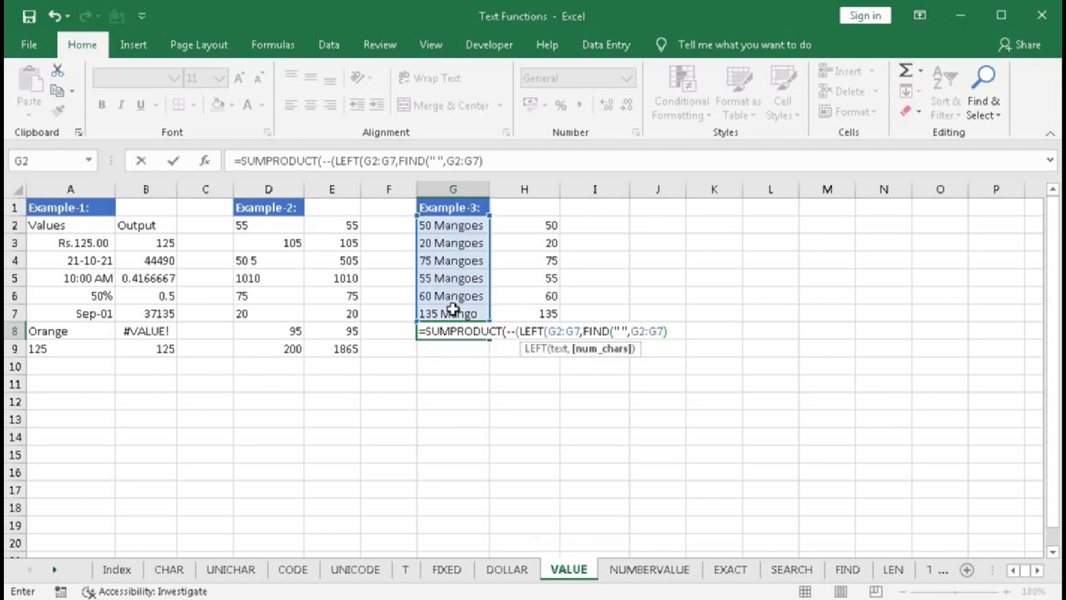
pyautogui.write(')')
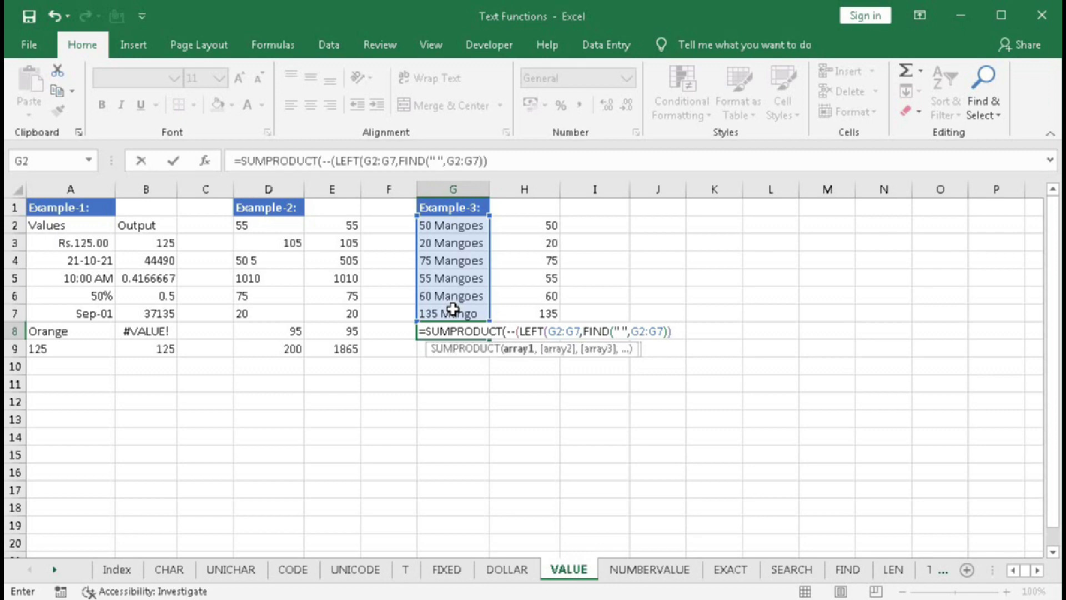
pyautogui.write(')')
pyautogui.press('Return')
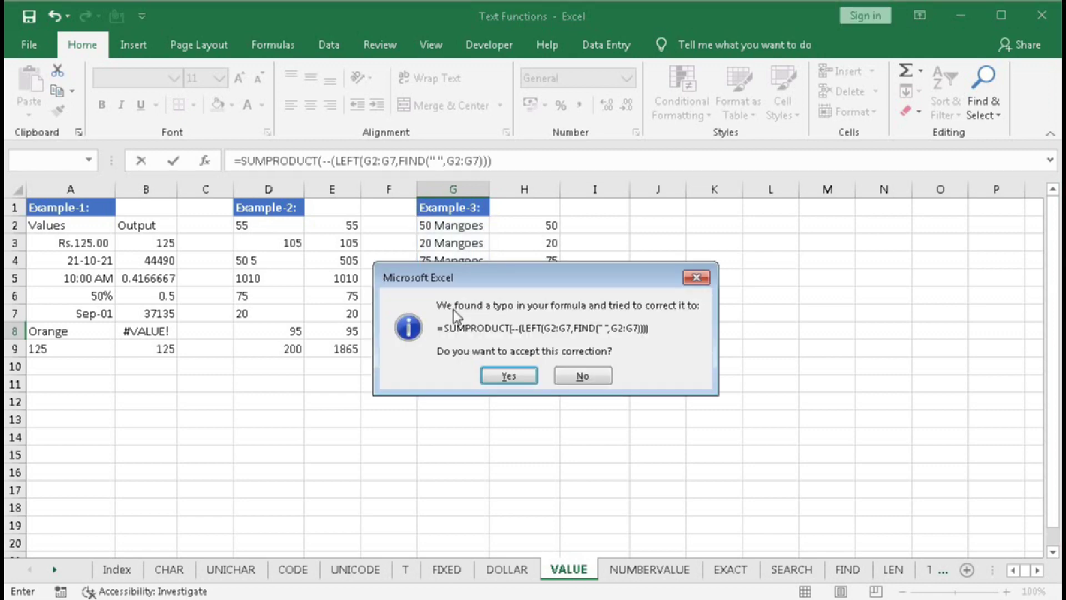
pyautogui.click(492, 376)
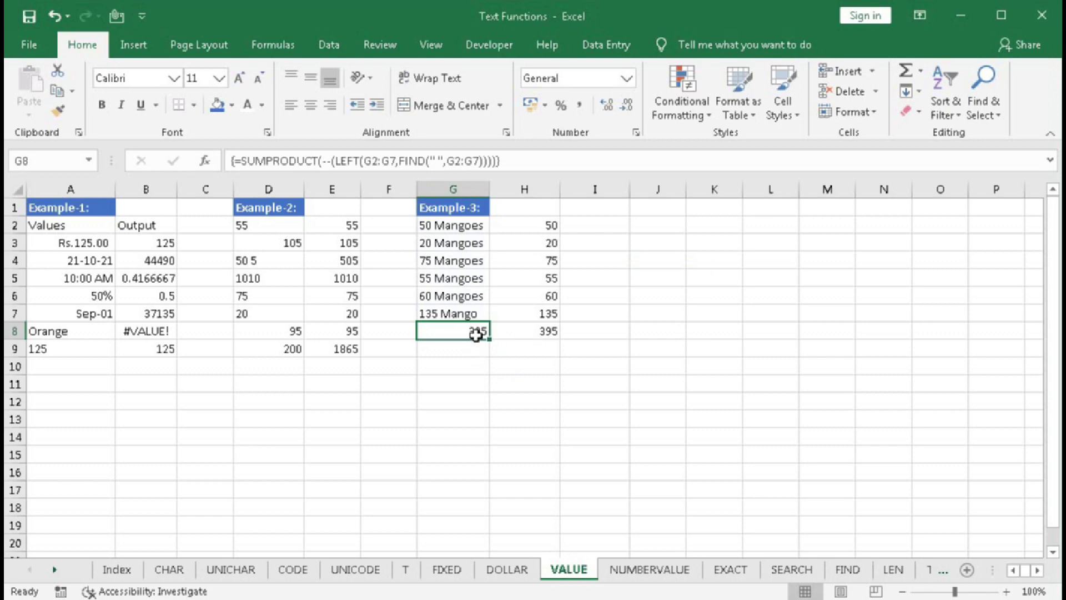
# Append &" Mangoes" to the end of the SUMPRODUCT formula in G8.
pyautogui.doubleClick(458, 332)
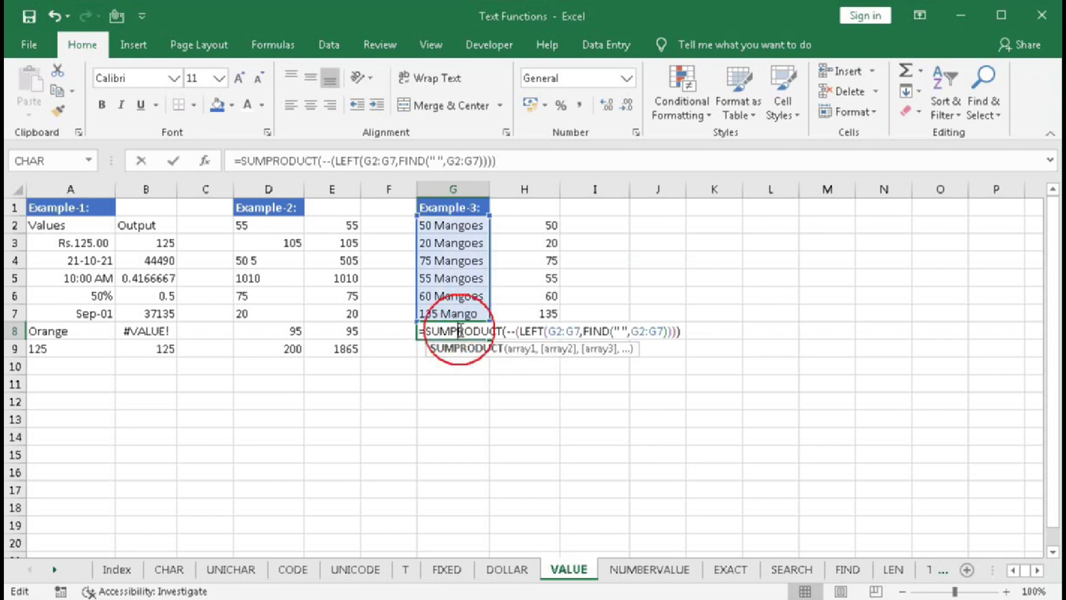
pyautogui.click(684, 330)
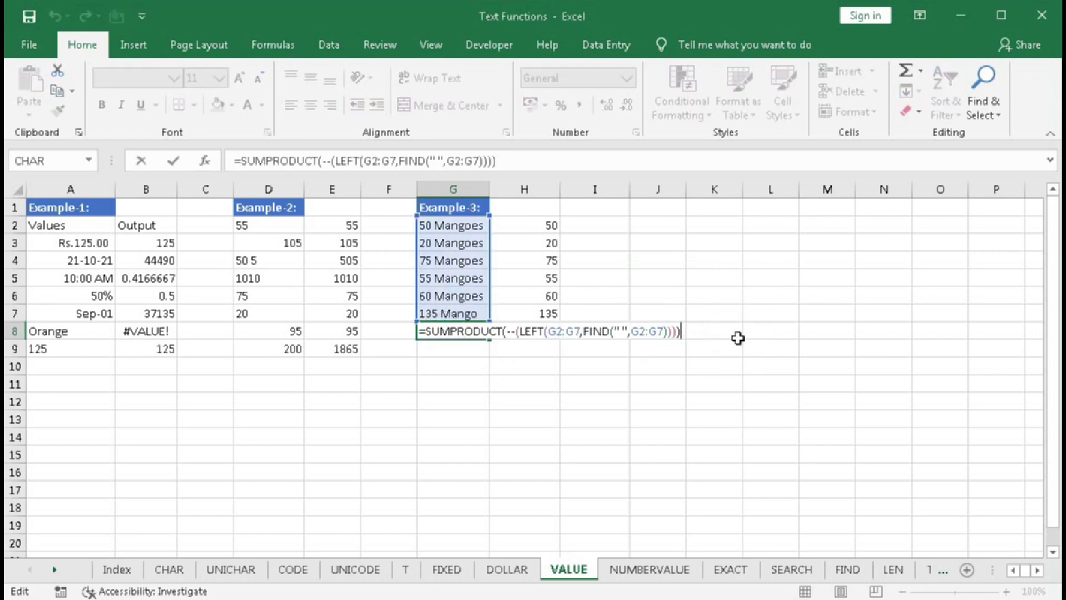
pyautogui.write('&" Mangoes')
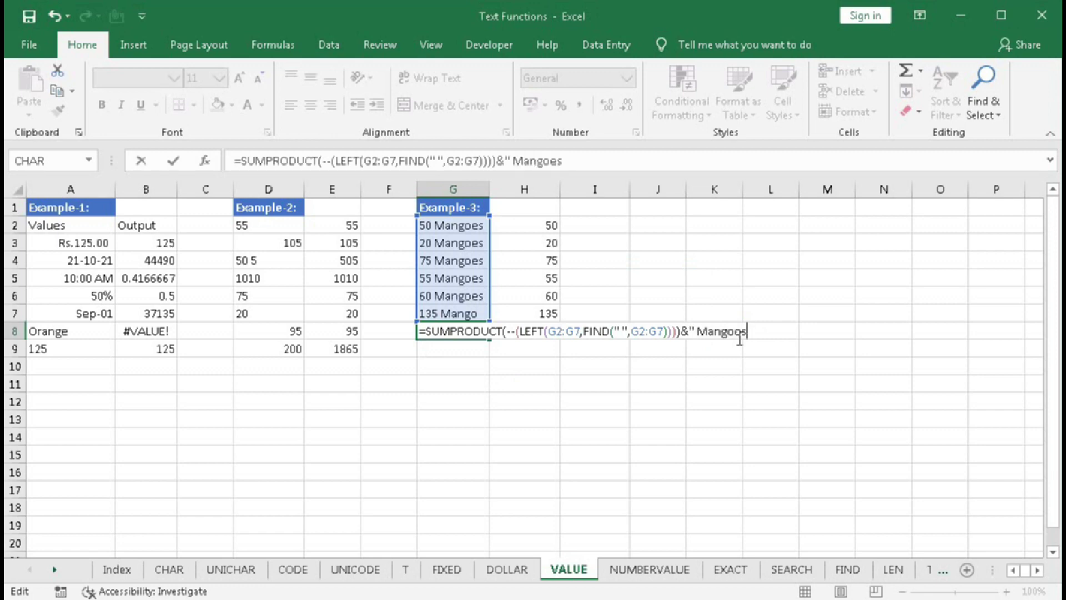
pyautogui.write('"')
pyautogui.press('Return')
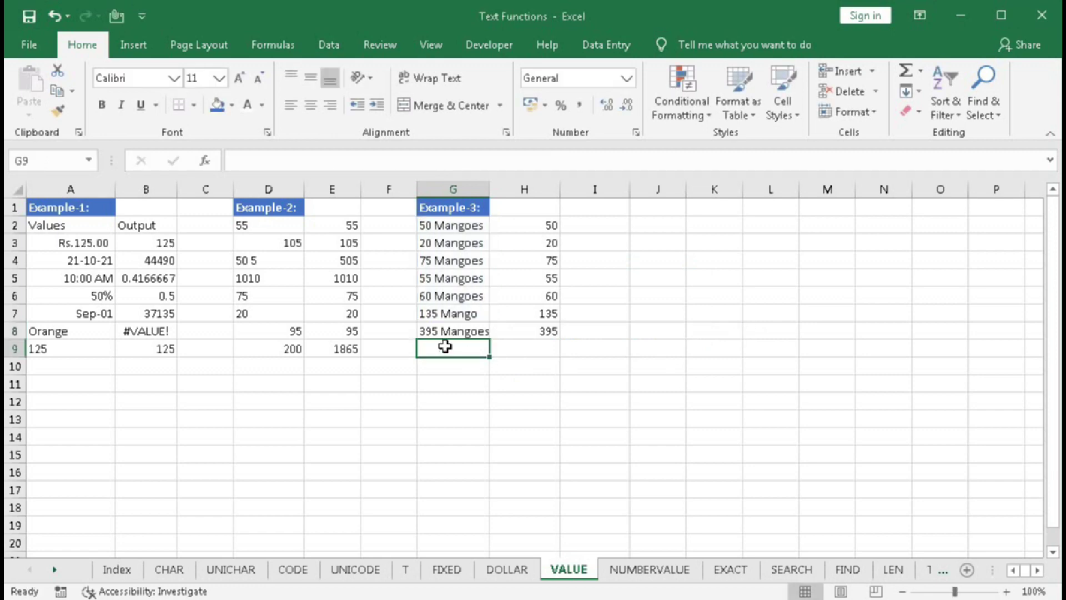
# Change the G5 entry to 60 Mangoes and review the entries in G2:G7.
pyautogui.click(429, 279)
pyautogui.doubleClick(428, 280)
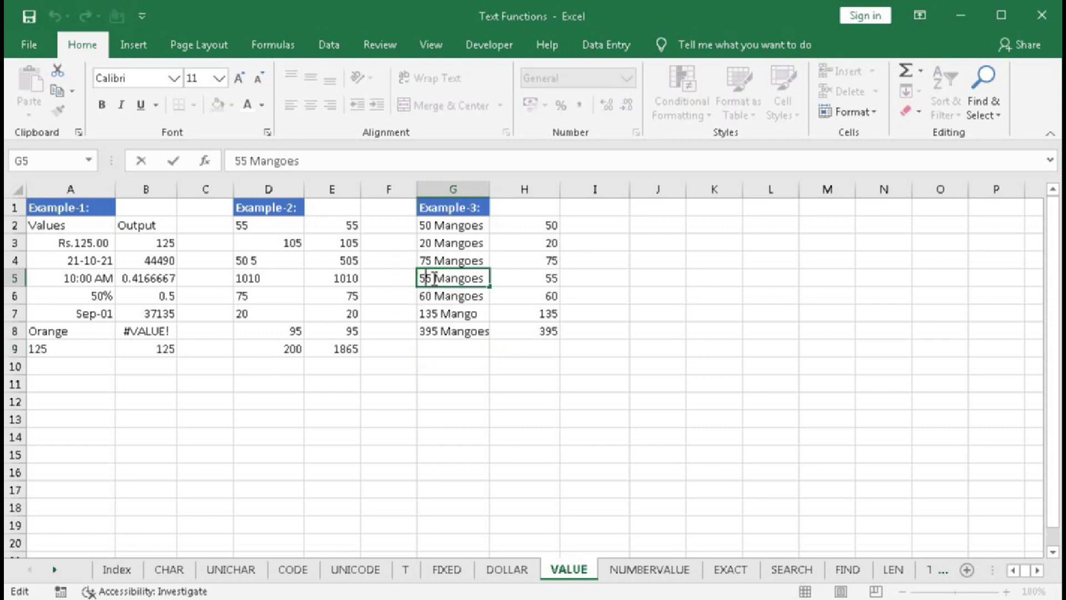
pyautogui.press('BackSpace')
pyautogui.press('BackSpace')
pyautogui.write('60')
pyautogui.press('Return')
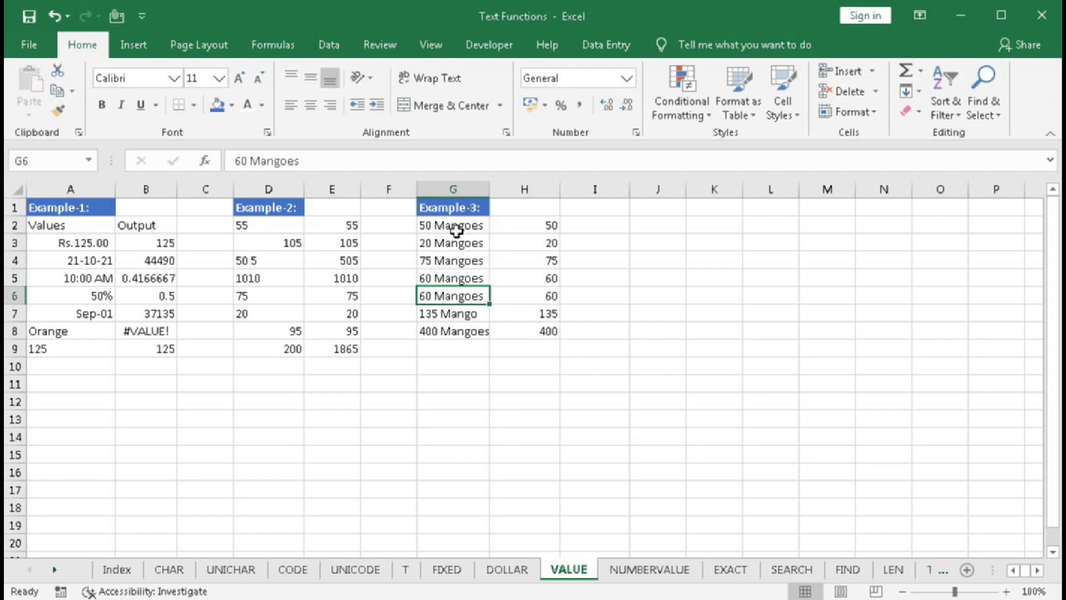
pyautogui.moveTo(457, 228); pyautogui.dragTo(455, 310)
# Try replacing the double minus in the G8 SUMPRODUCT formula with VALUE and adding an extra closing parenthesis.
pyautogui.click(450, 337)
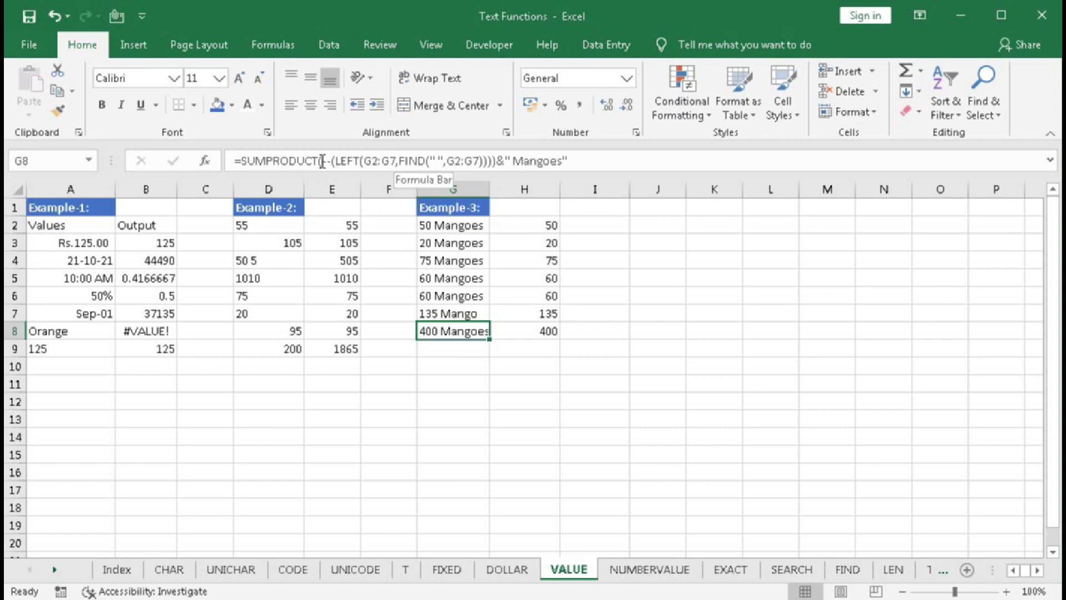
pyautogui.moveTo(323, 162); pyautogui.dragTo(332, 165)
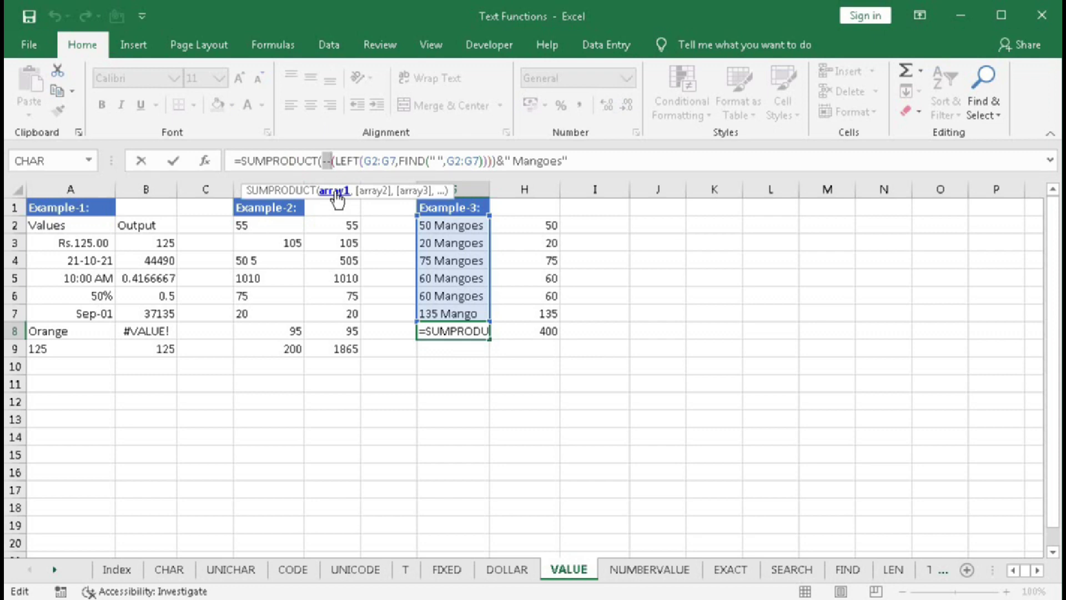
pyautogui.write('VALUE')
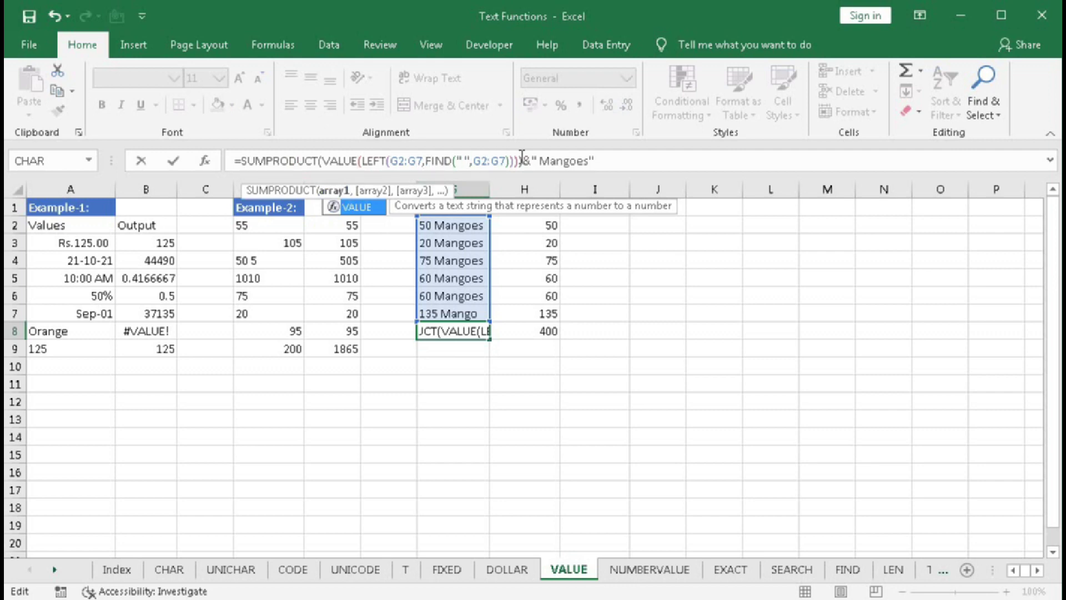
pyautogui.click(520, 160)
pyautogui.write(')')
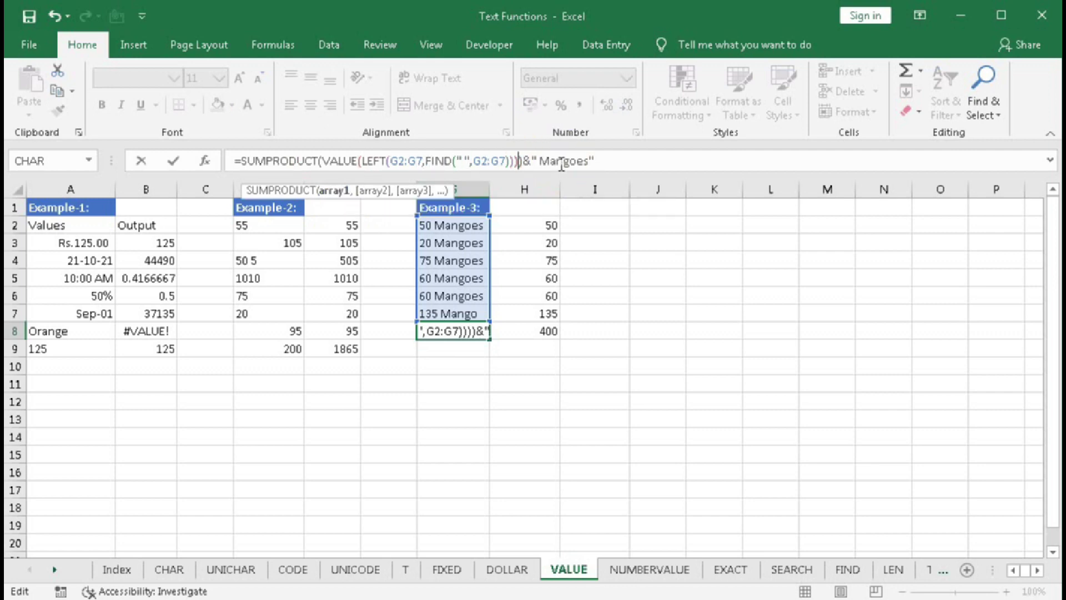
pyautogui.write(')')
pyautogui.press('Return')
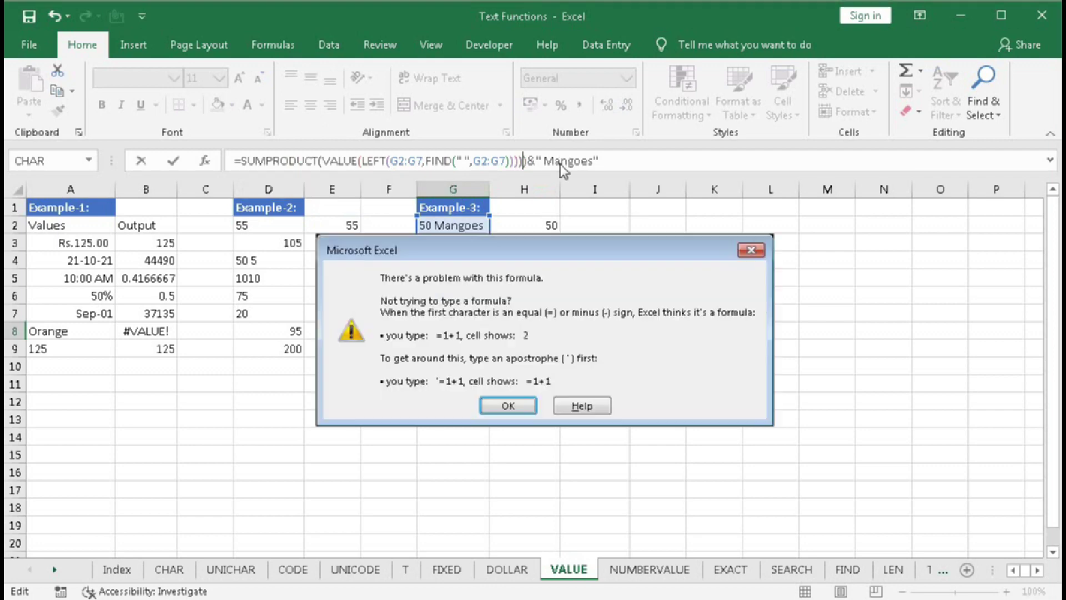
pyautogui.press('Return')
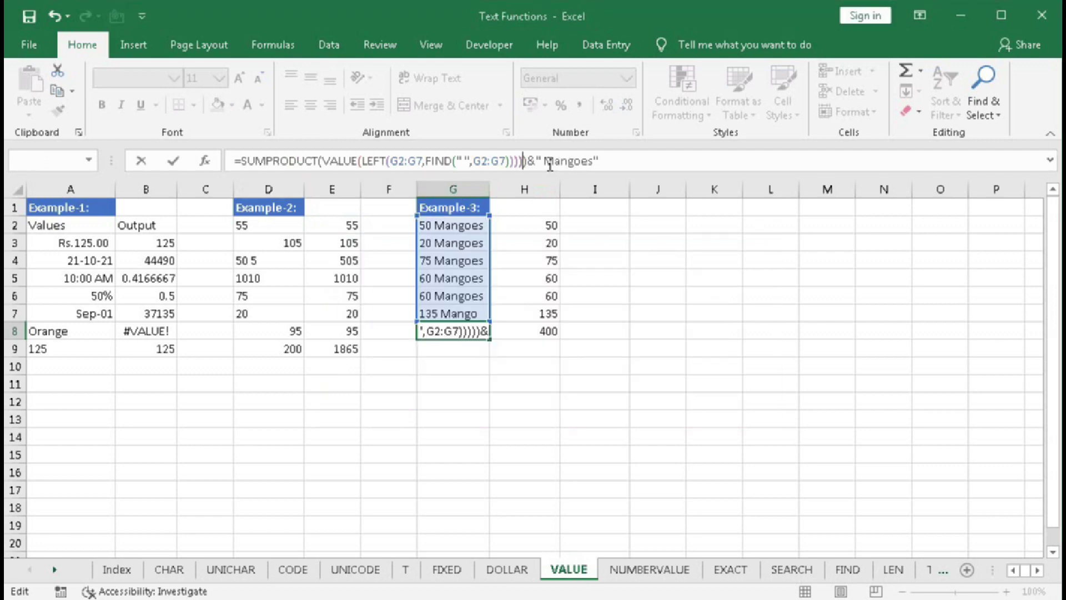
# Restore the double minus in place of VALUE in the G8 formula, then recheck it and leave the cell.
pyautogui.click(331, 164)
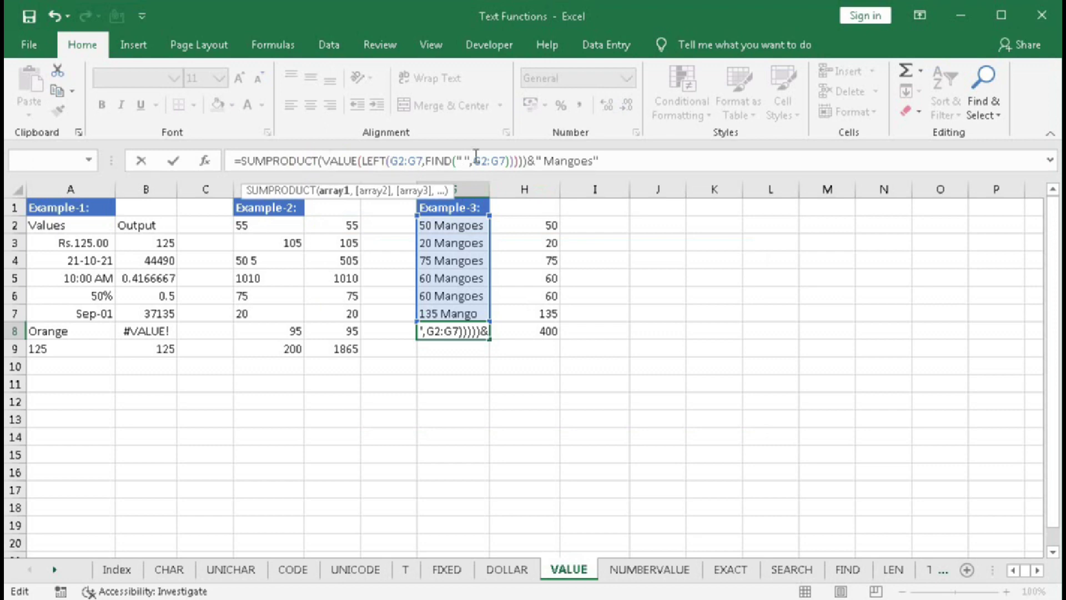
pyautogui.press('BackSpace')
pyautogui.press('Delete')
pyautogui.press('Delete')
pyautogui.press('Delete')
pyautogui.press('Delete')
pyautogui.write('--')
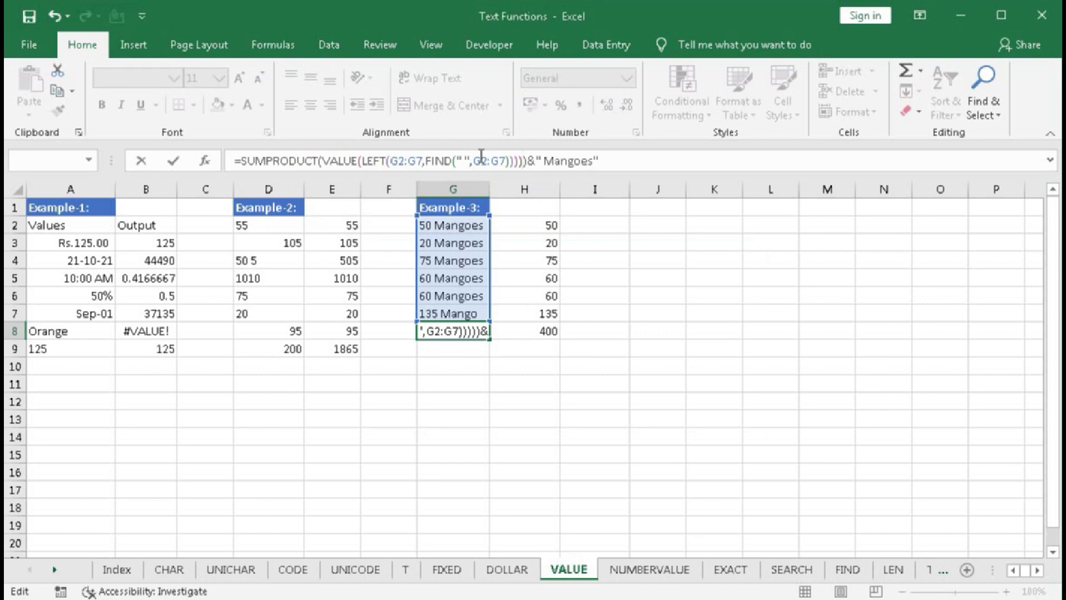
pyautogui.press('Return')
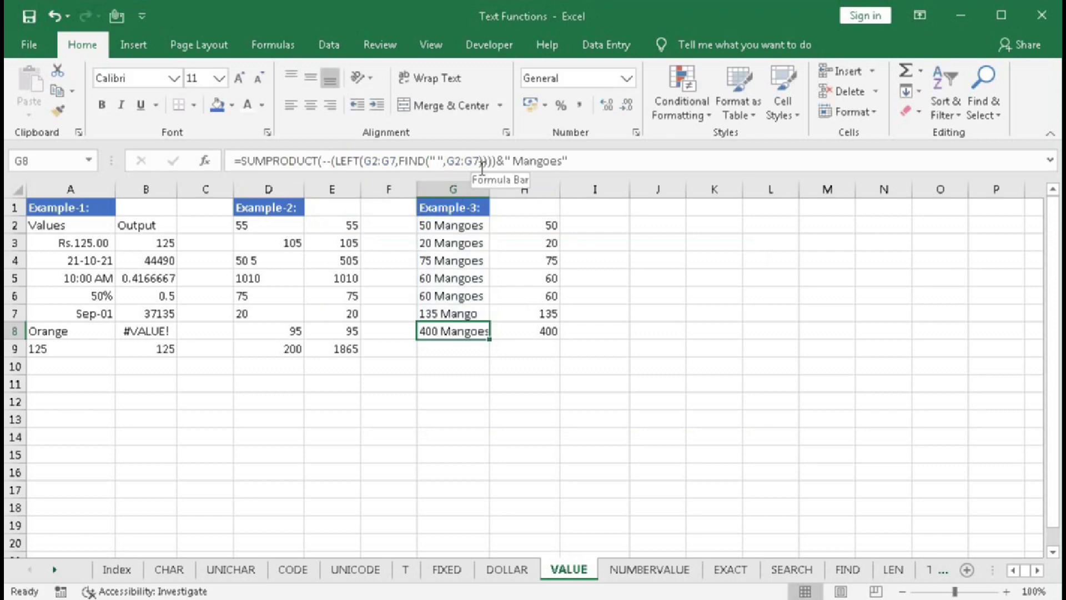
pyautogui.doubleClick(325, 161)
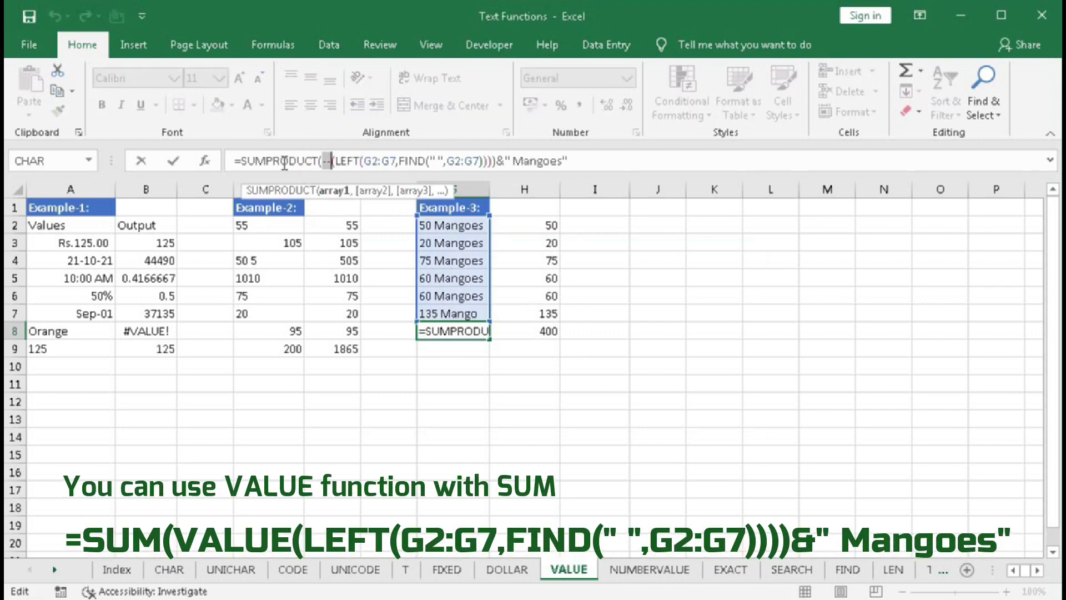
pyautogui.press('Return')
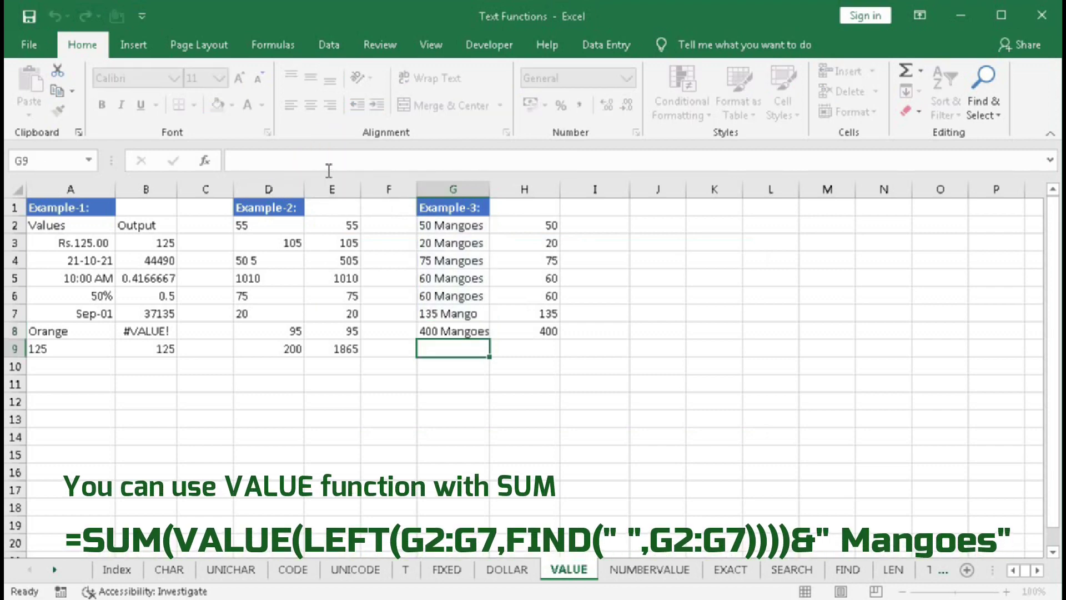